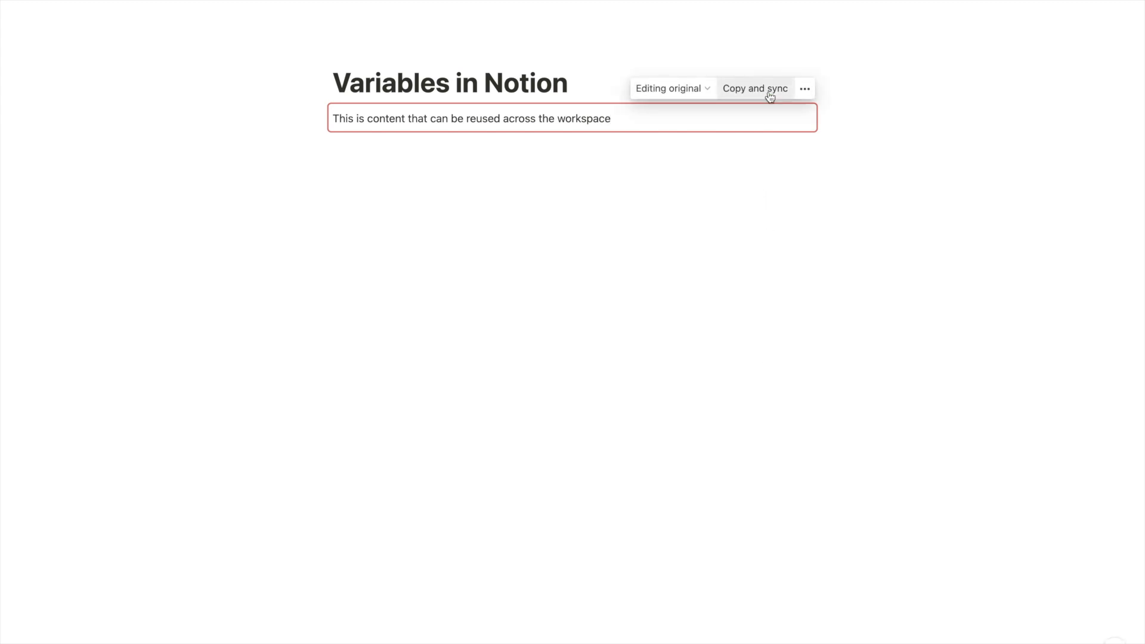
Paste a synced copy of the block a few lines below the original
left_click(769, 90)
left_click(641, 210)
key("Return")
key("Return")
key("Return")
key("Return")
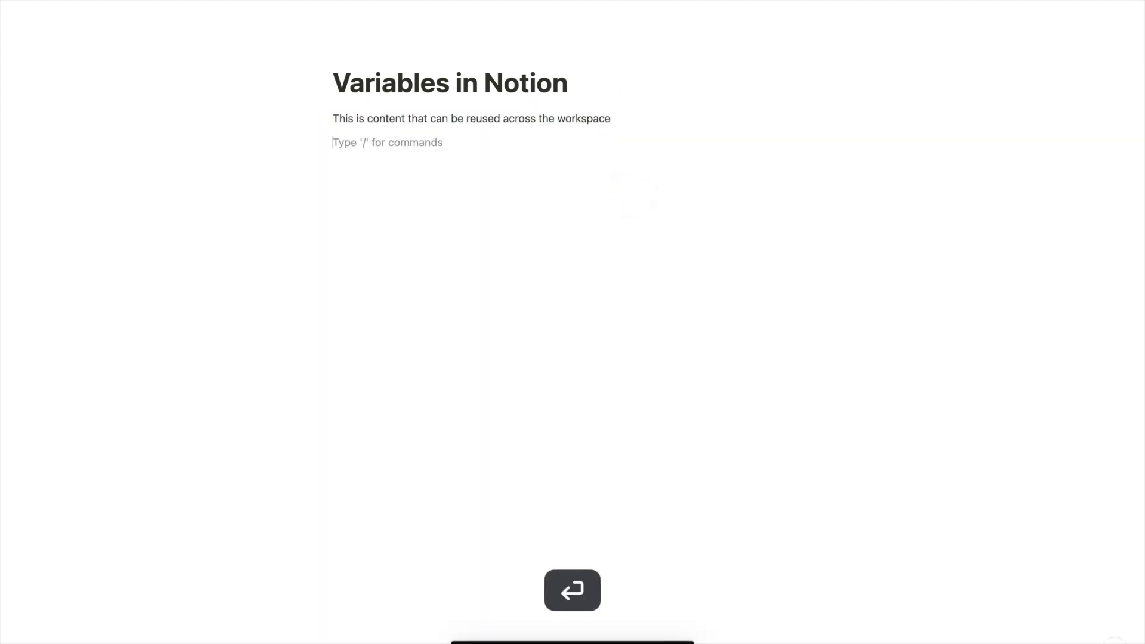
type("This is content that can be reused across the workspace")
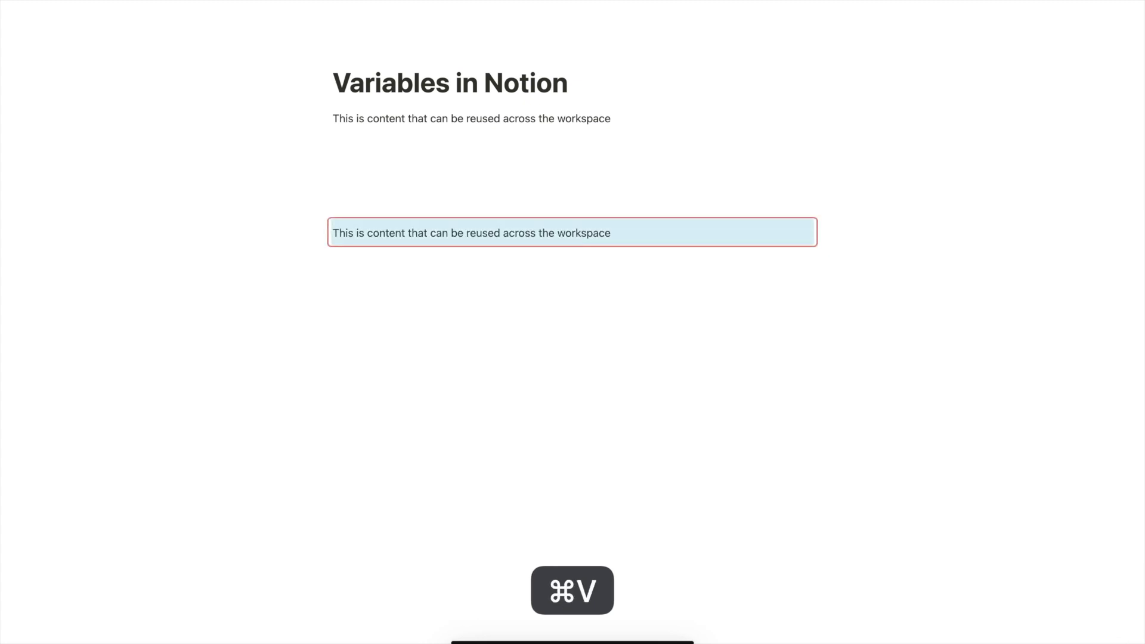
Add to-dos 'One thing' and 'another thing' under 'I need to remember', then tick and untick one
left_click(626, 118)
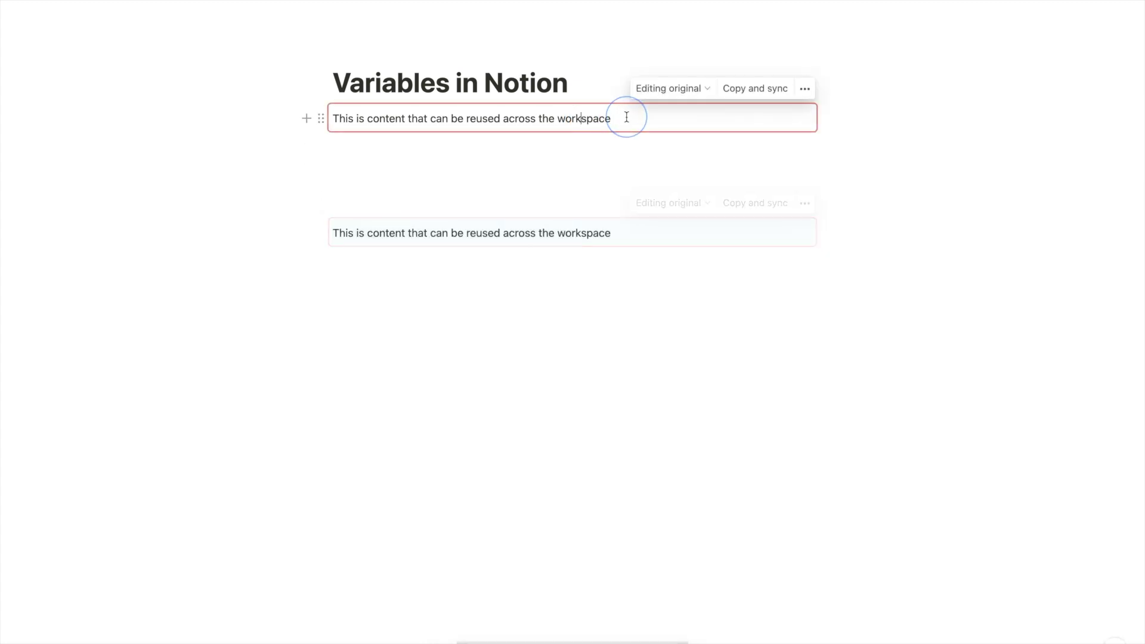
key("Return")
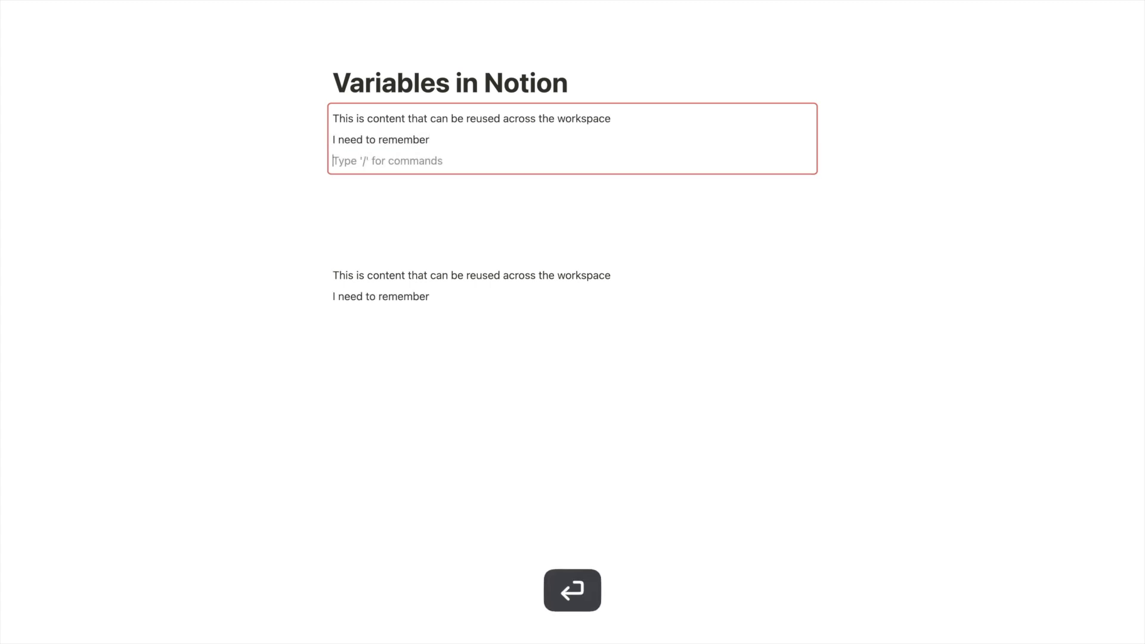
type("/to")
key("Return")
type("O")
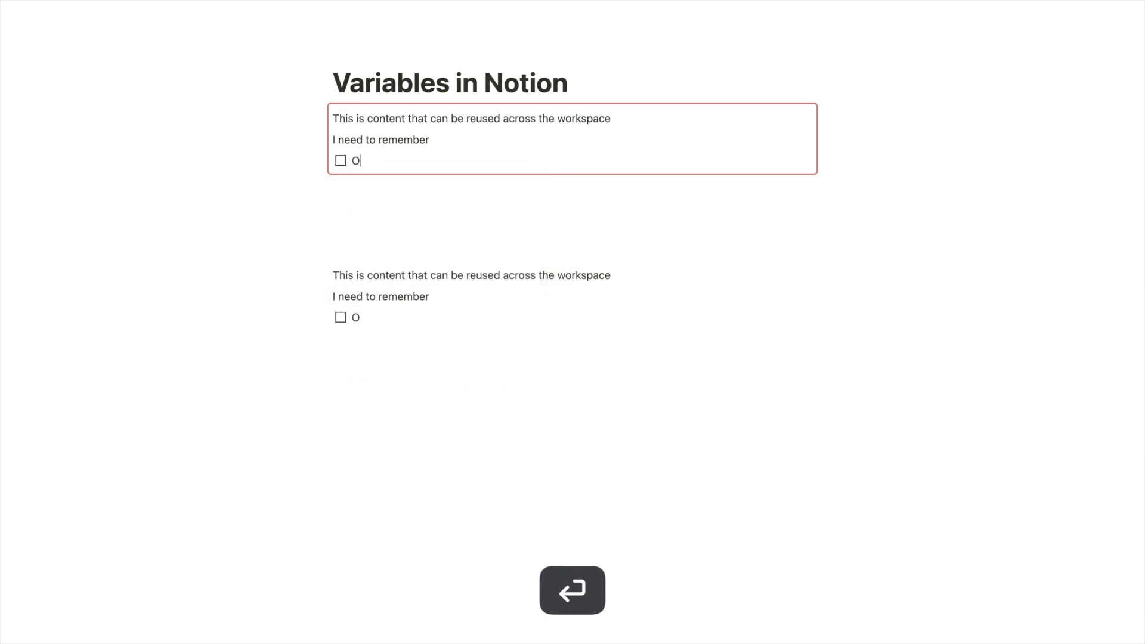
type("ne thing")
key("Return")
type("anoth")
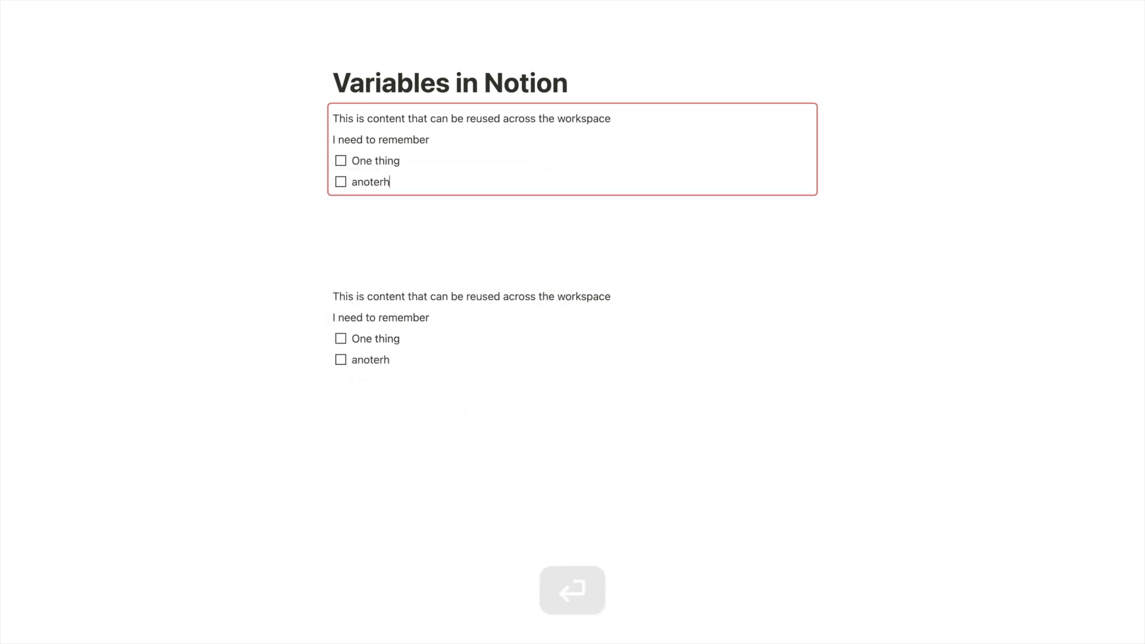
type("er thing")
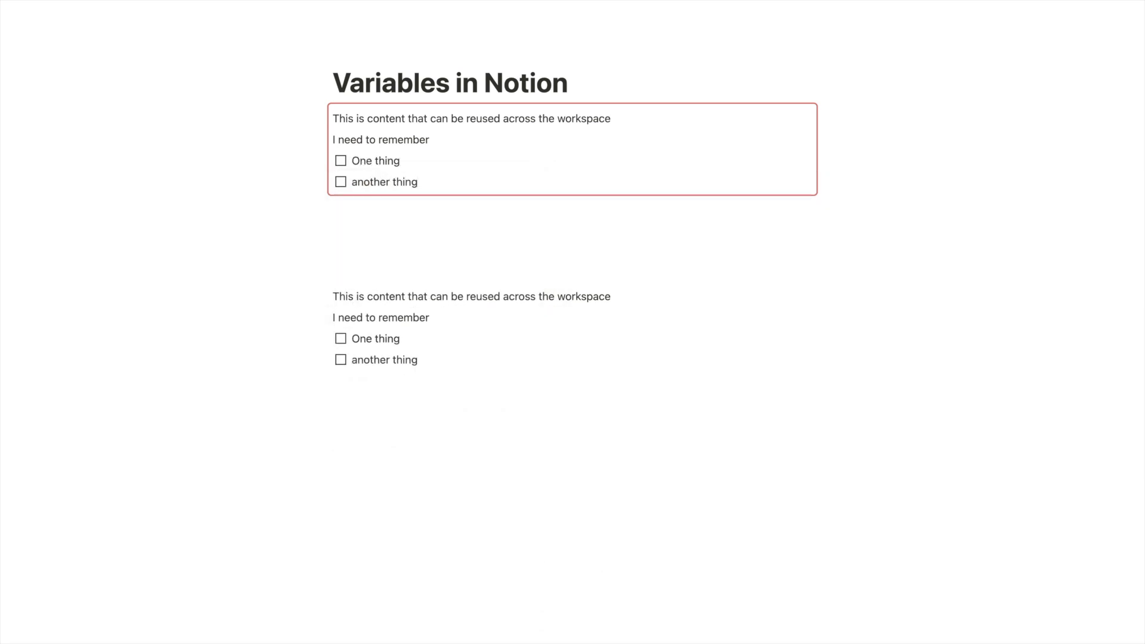
left_click(340, 339)
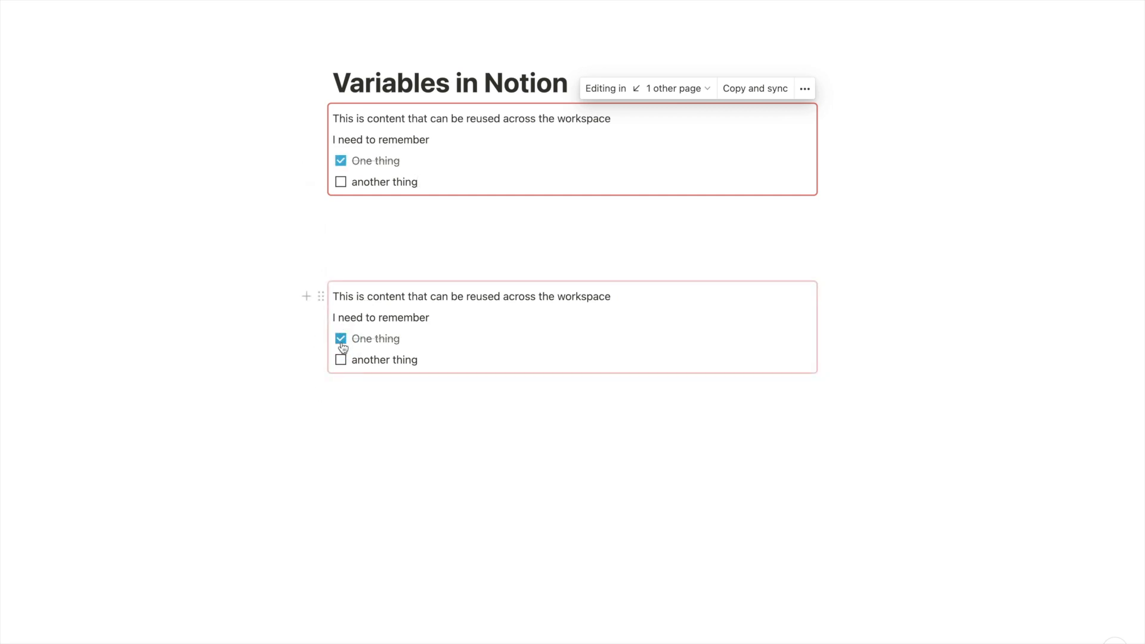
left_click(341, 342)
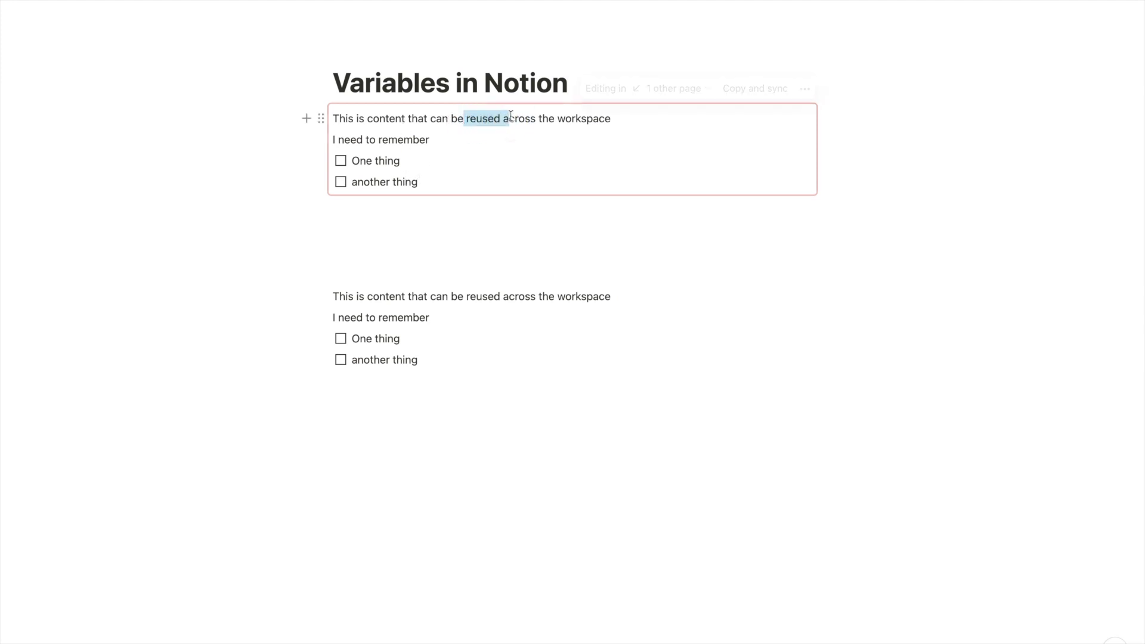
Insert an empty block directly below the page title
left_click(486, 123)
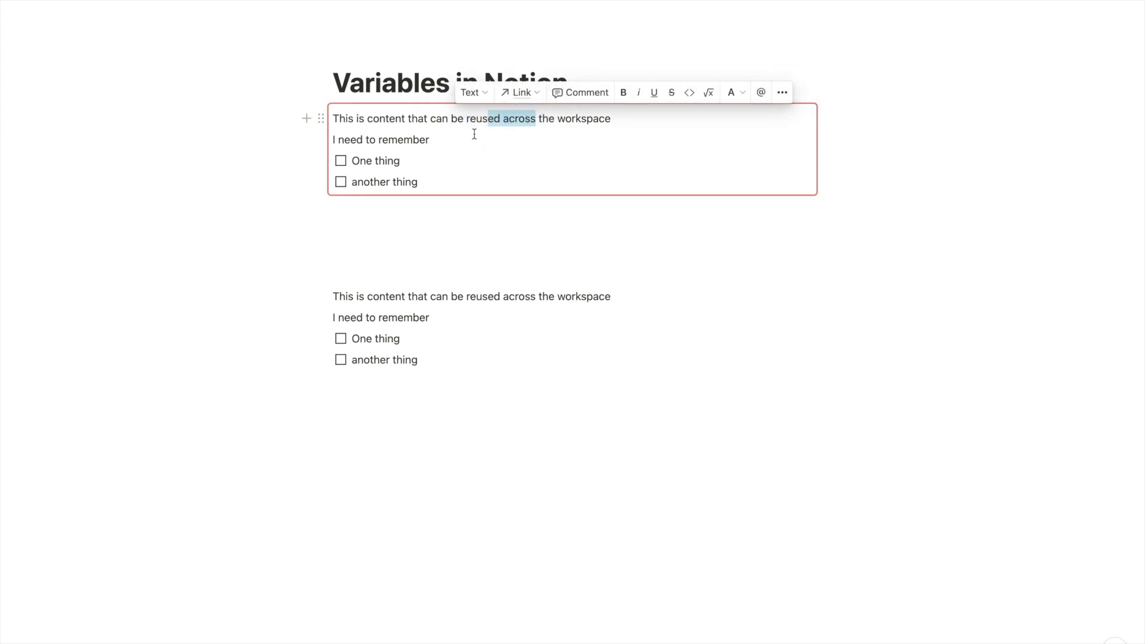
left_click(473, 135)
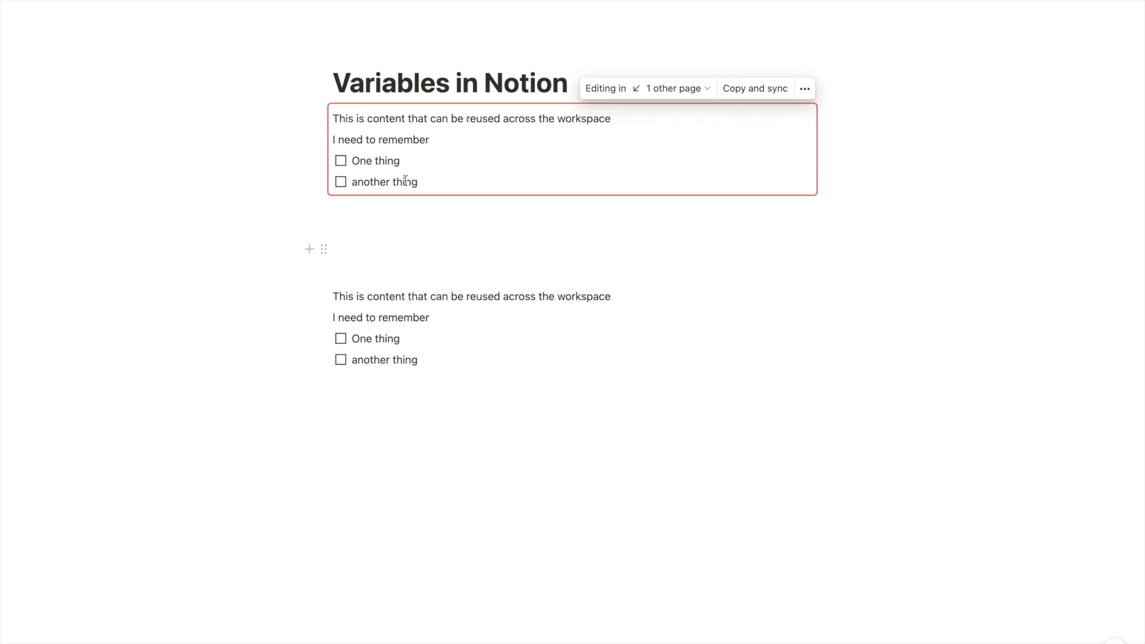
left_click(455, 84)
left_click(631, 73)
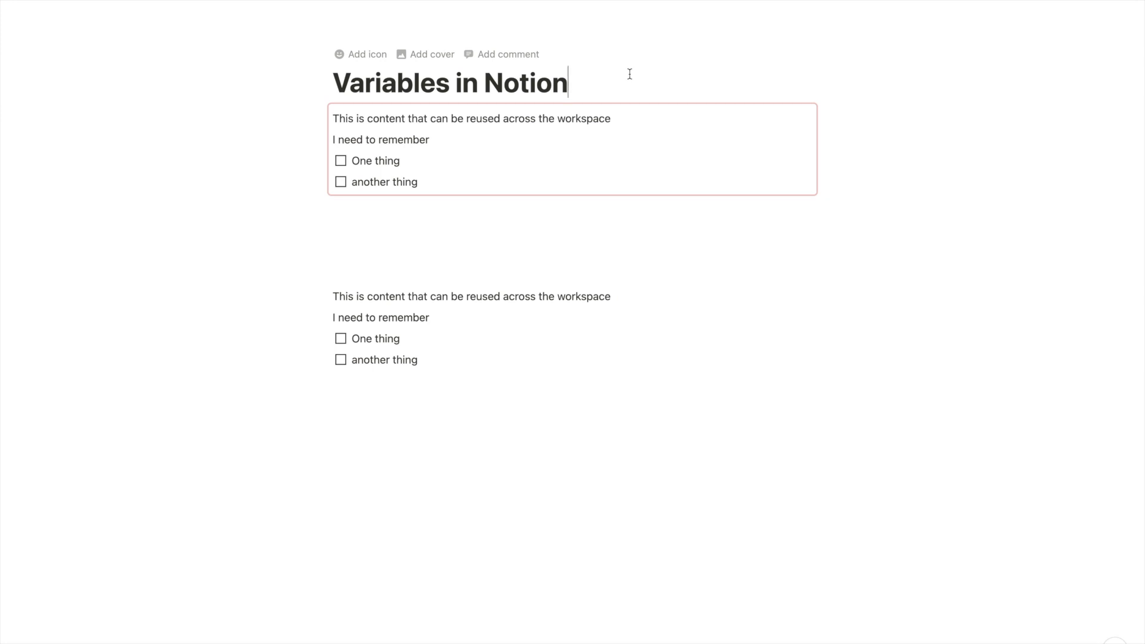
key("Return")
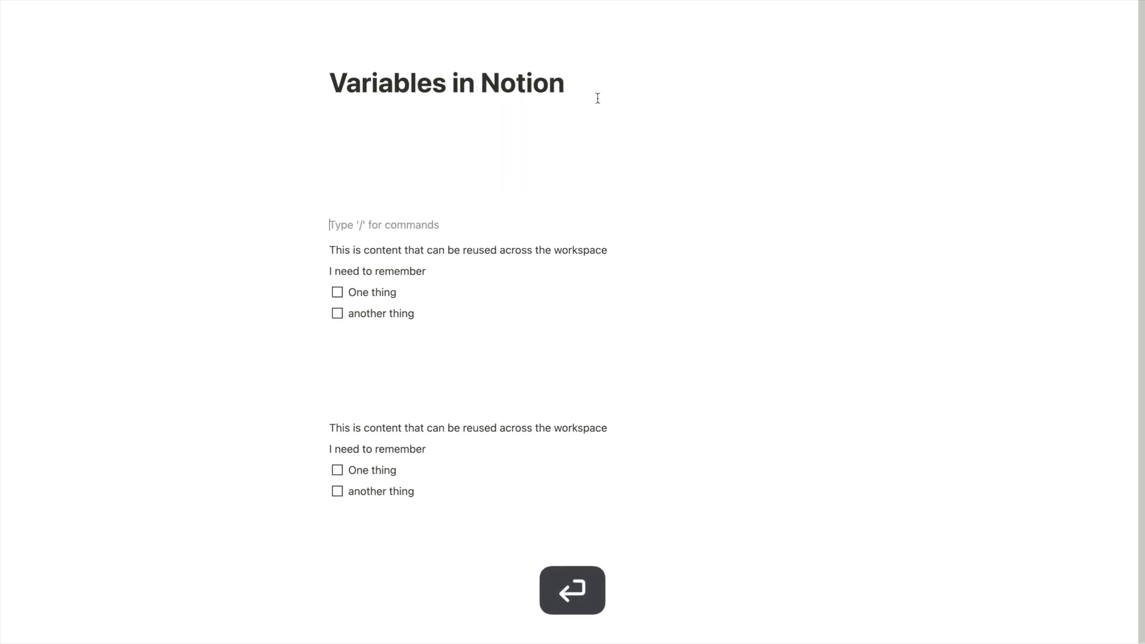
Add empty blocks under the title and type 'A sample page' to start the sub-page
left_click(551, 148)
left_click(538, 176)
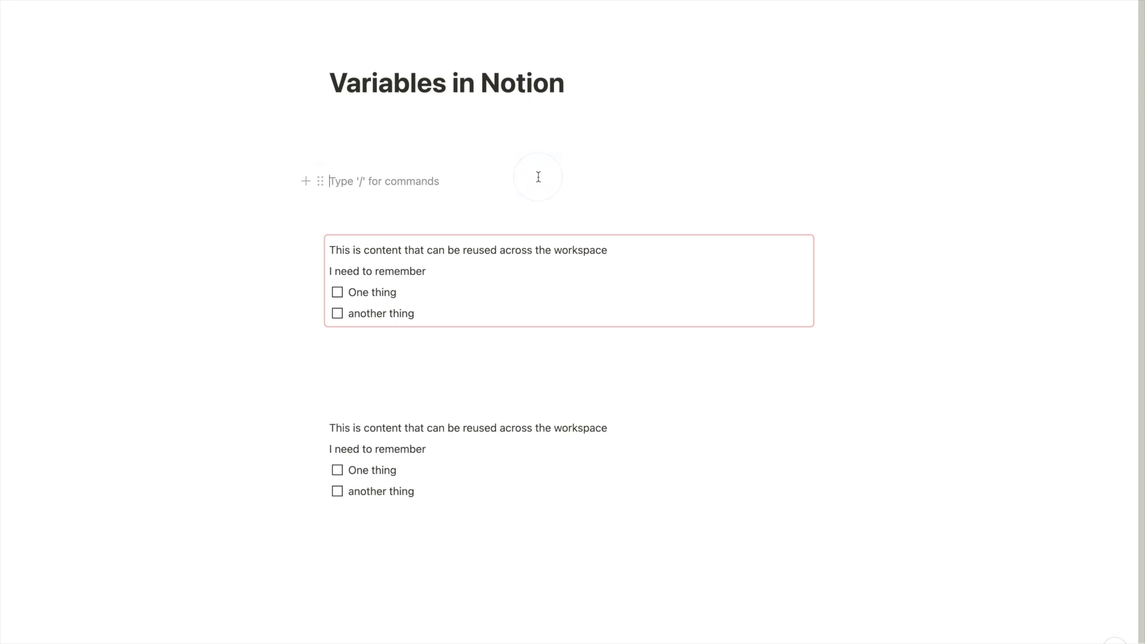
key("Return")
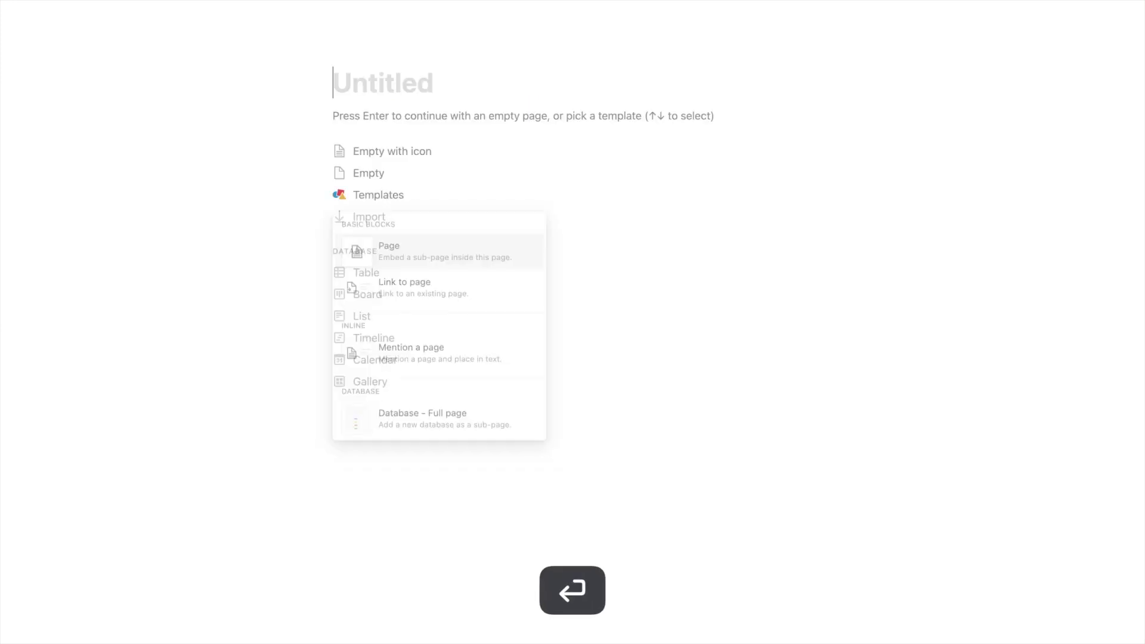
type("A sample page")
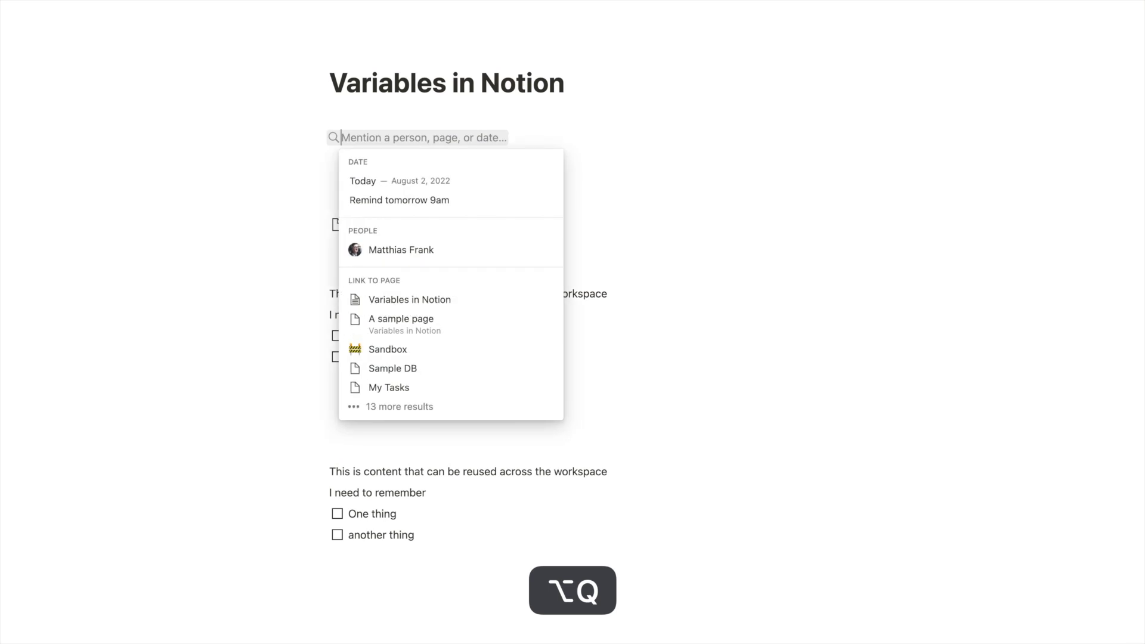
@-mention the sub-page inline and place the caret after the This updates mention
type("s")
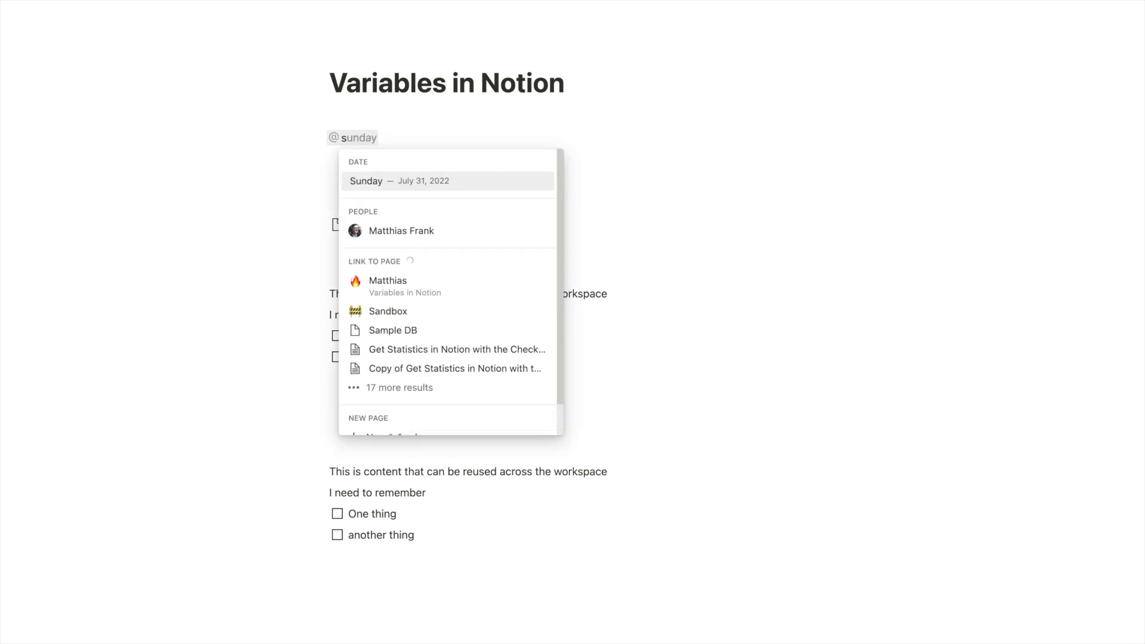
key("BackSpace")
type("a sample ")
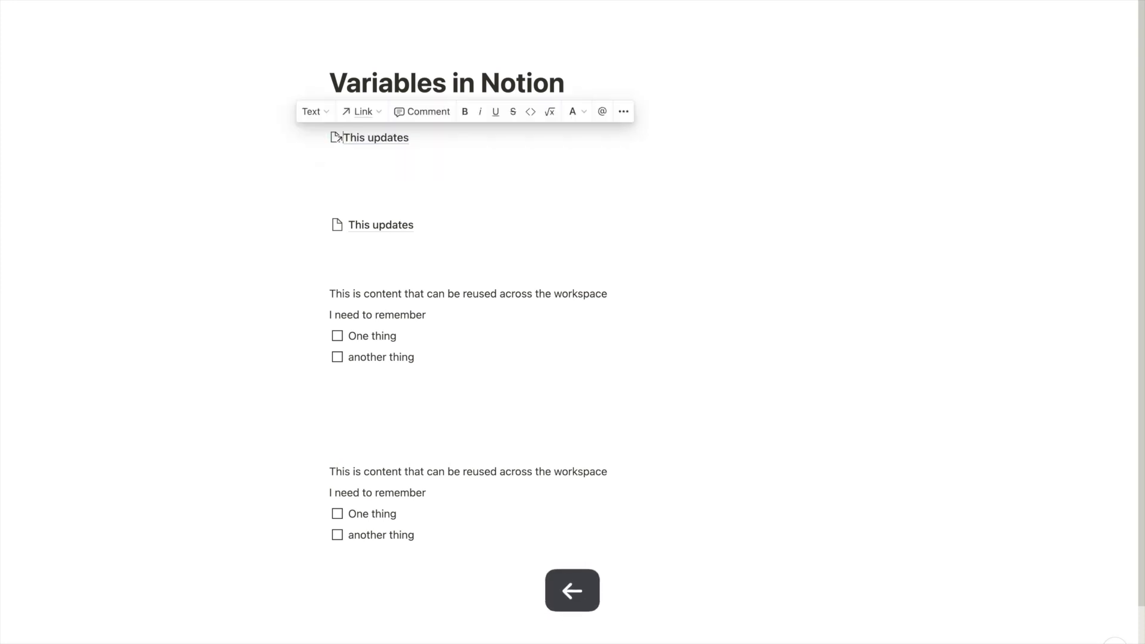
key("Left")
key("Right")
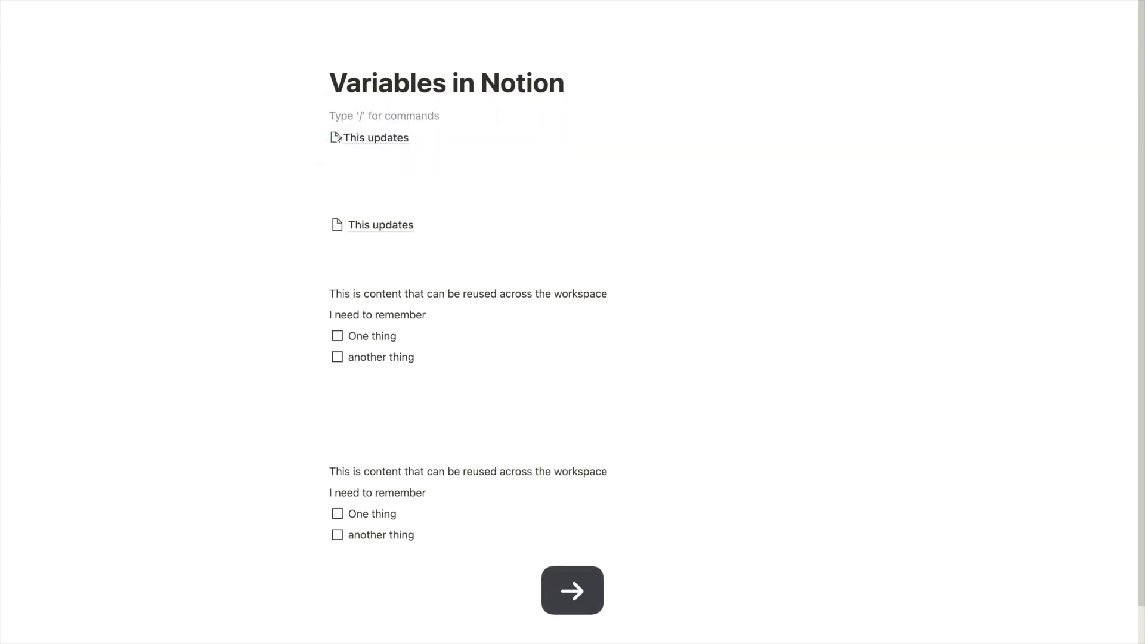
left_click(524, 143)
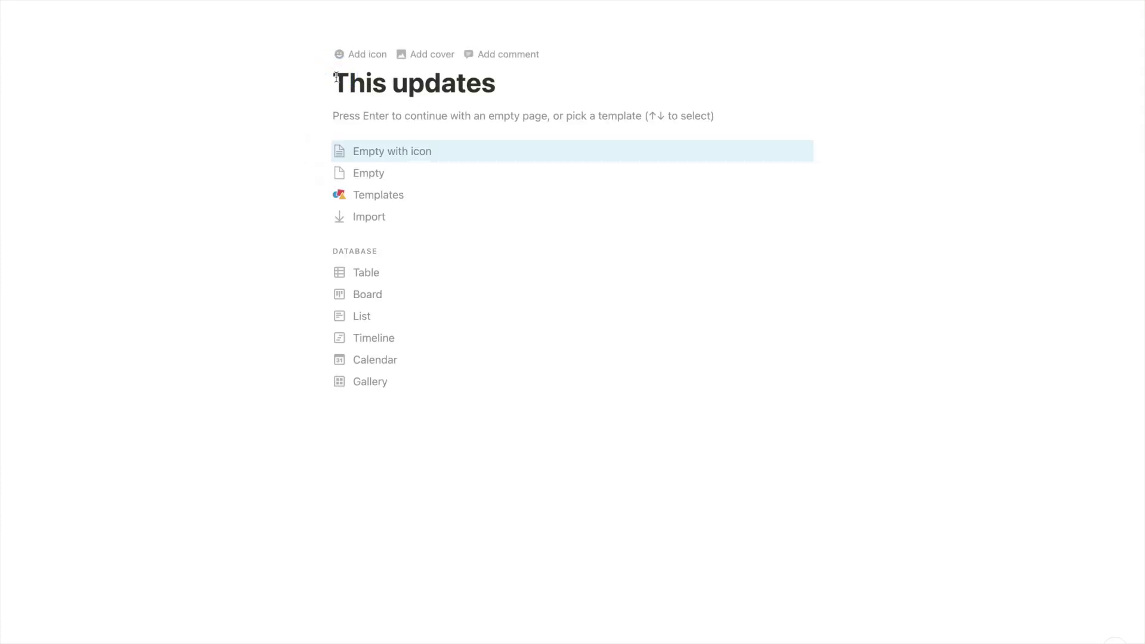
Make the line read 'Isn't it cool that this updates' and insert the page mention into the title
type("Isn't it ")
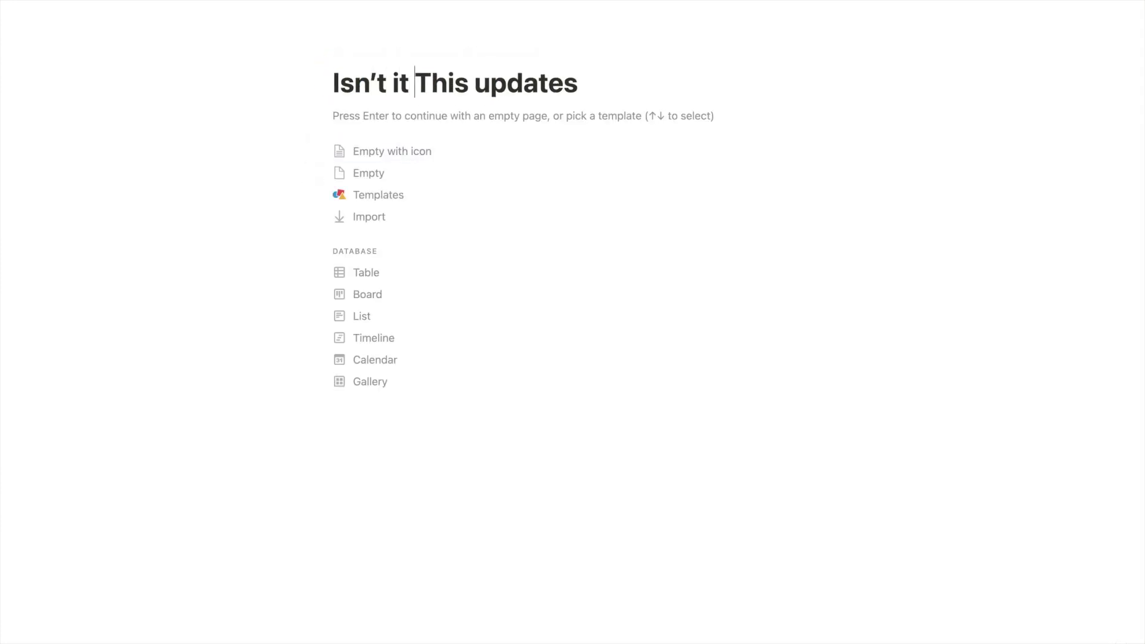
type("cool that")
key("Right")
key("BackSpace")
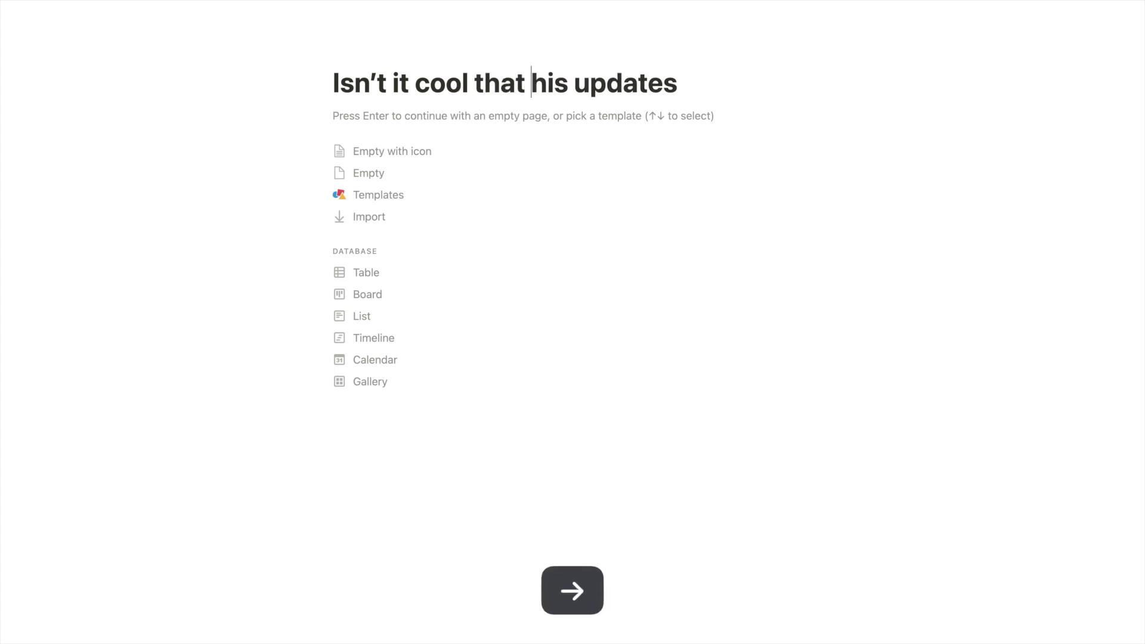
type("tion with isn’t")
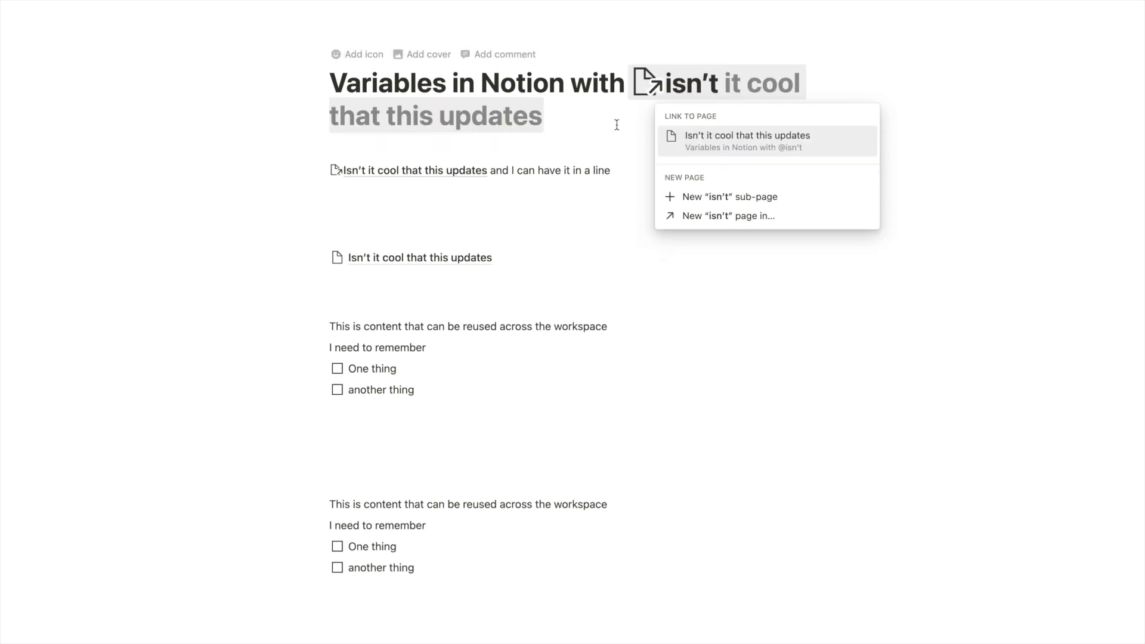
left_click(690, 147)
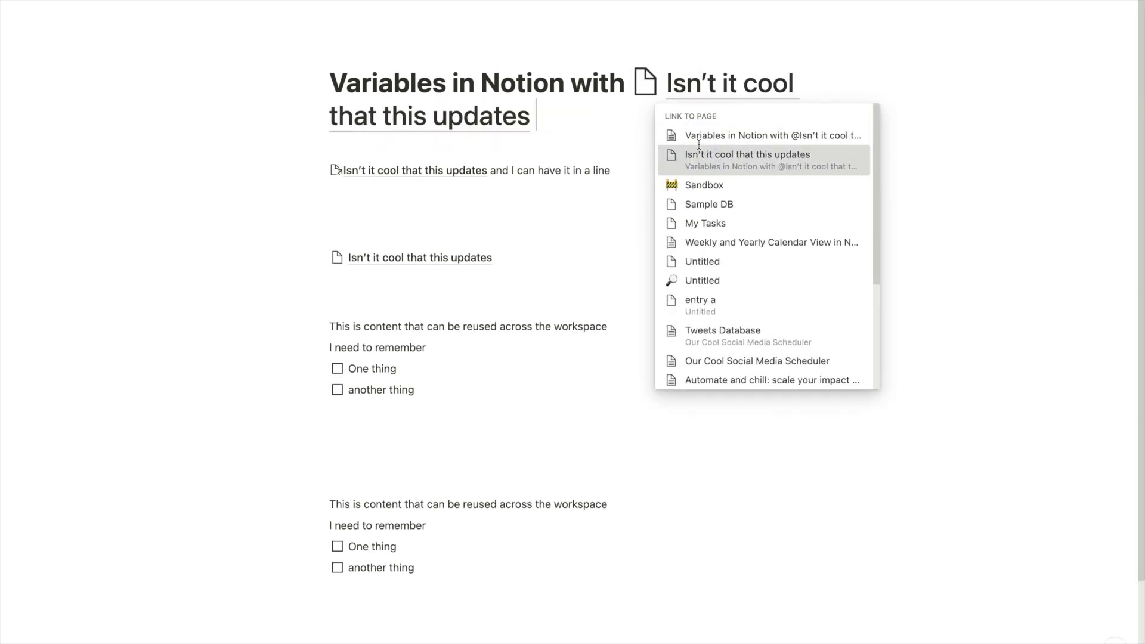
Retitle the sub-page 'this cool feature' and return to the parent page
left_click(464, 262)
key("super+a")
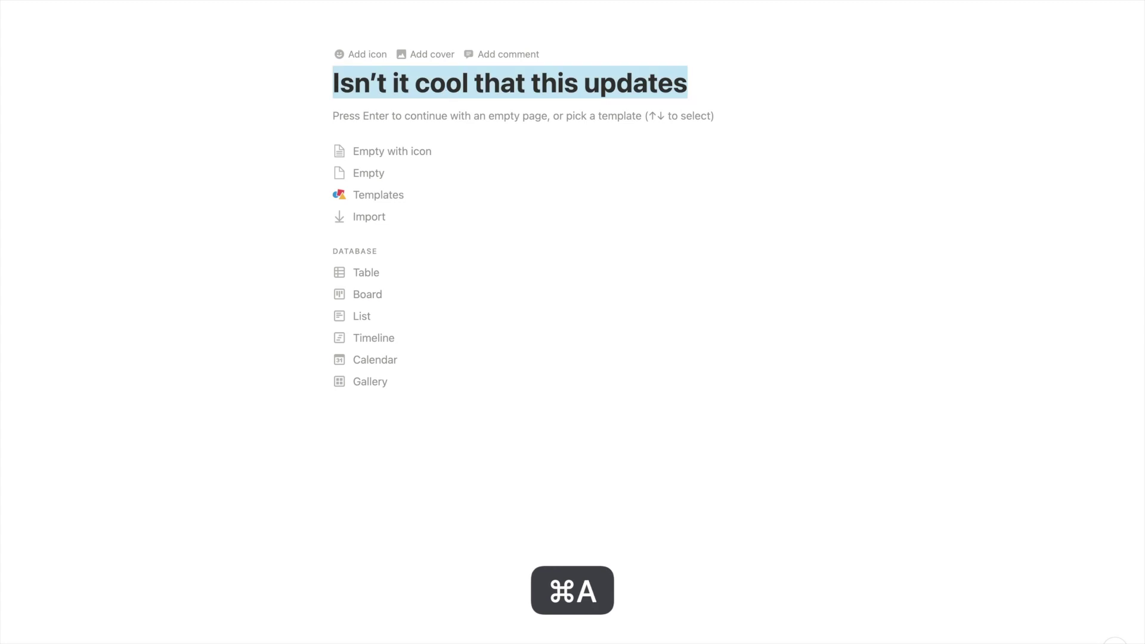
type("this cool feature")
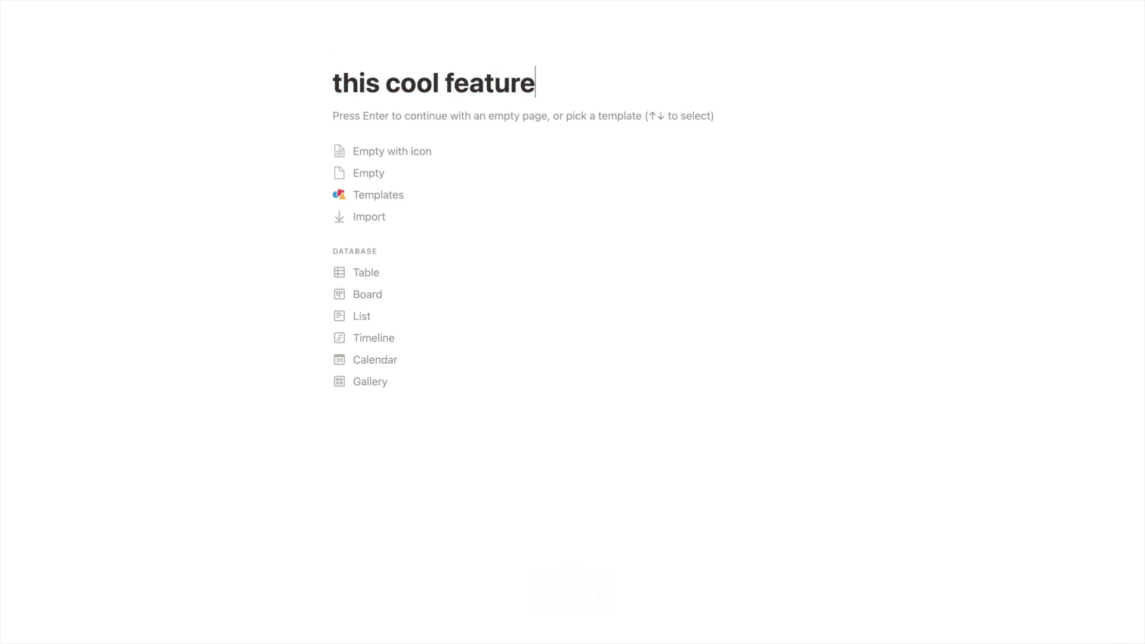
key("super+bracketleft")
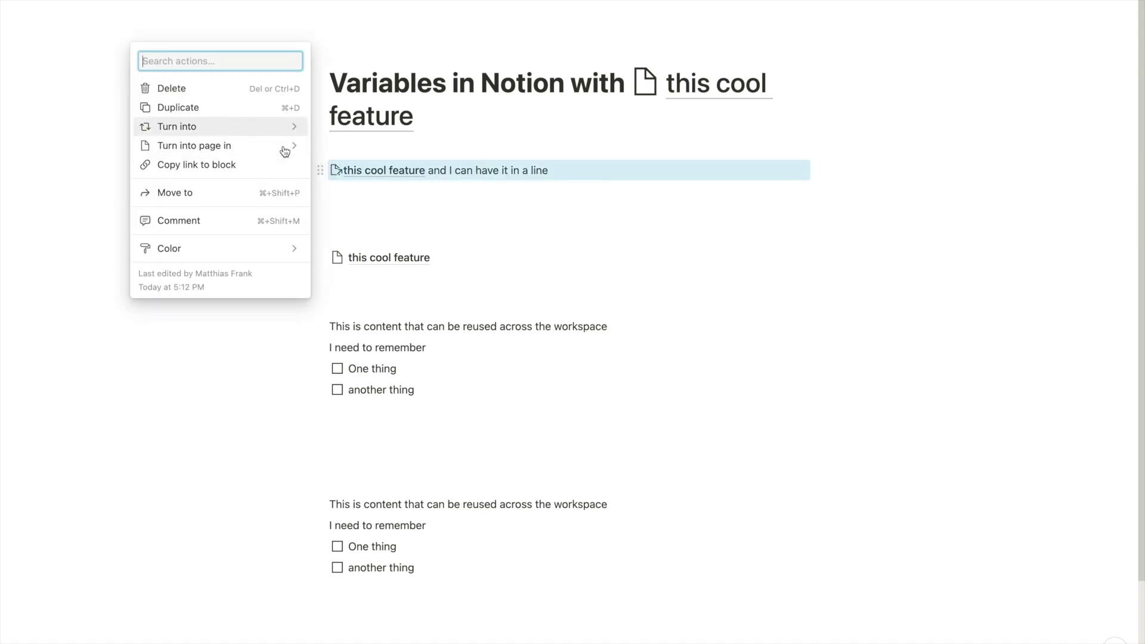
Convert the 'this cool feature' mention line into a Heading 3
mouse_move(280, 126)
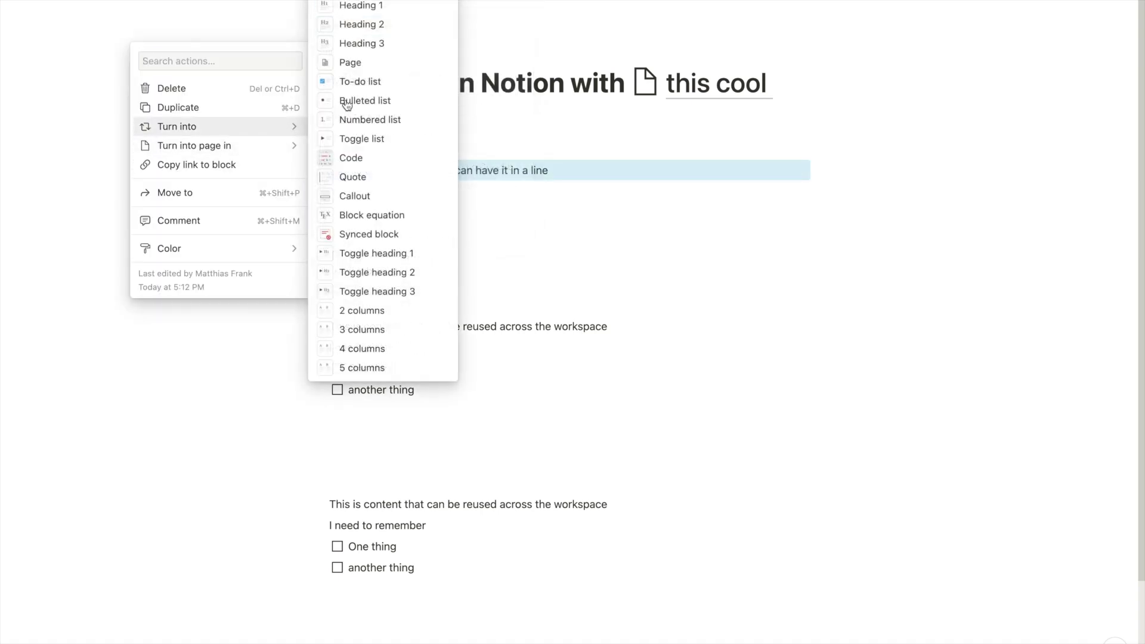
left_click(360, 43)
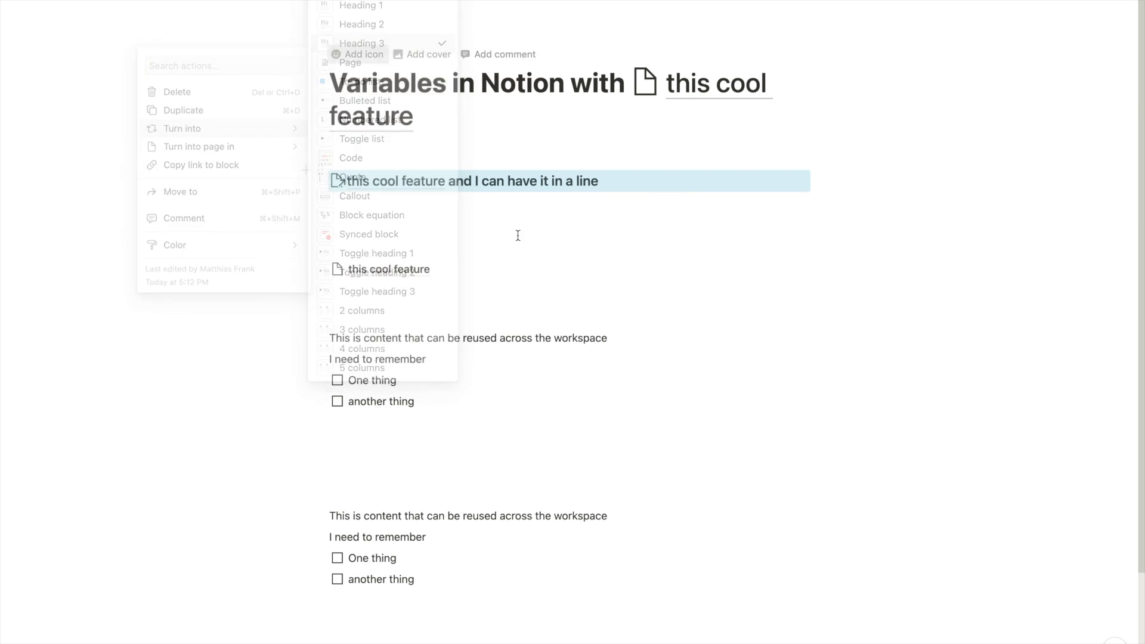
left_click(480, 179)
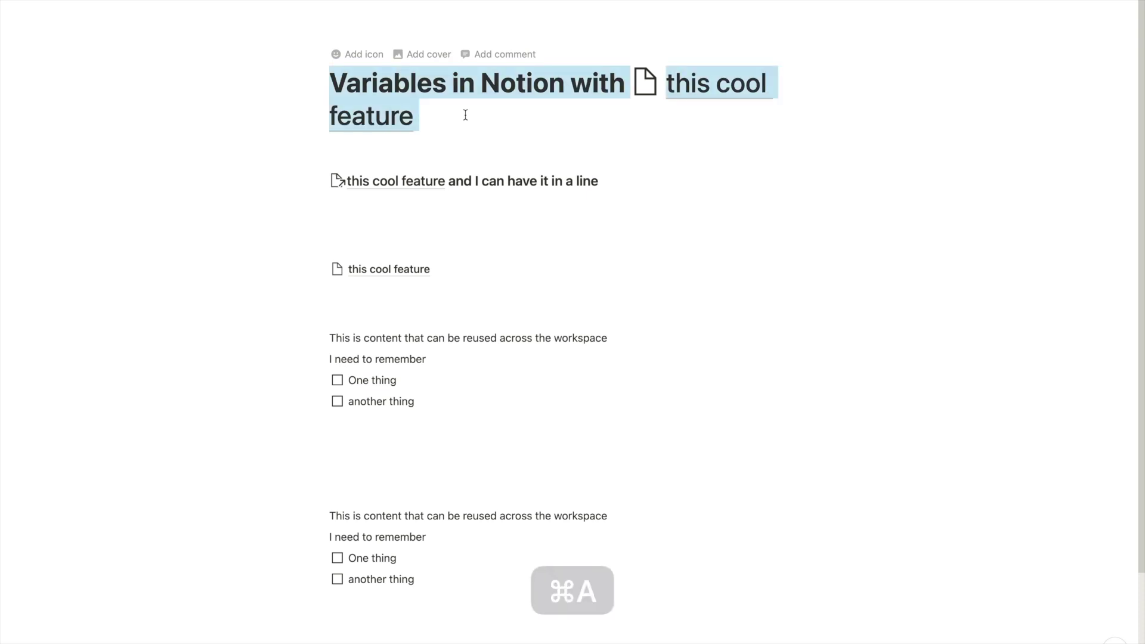
Retitle the page 'Good Morning' with a this cool feature mention and a 👋 emoji
type("Good Morning")
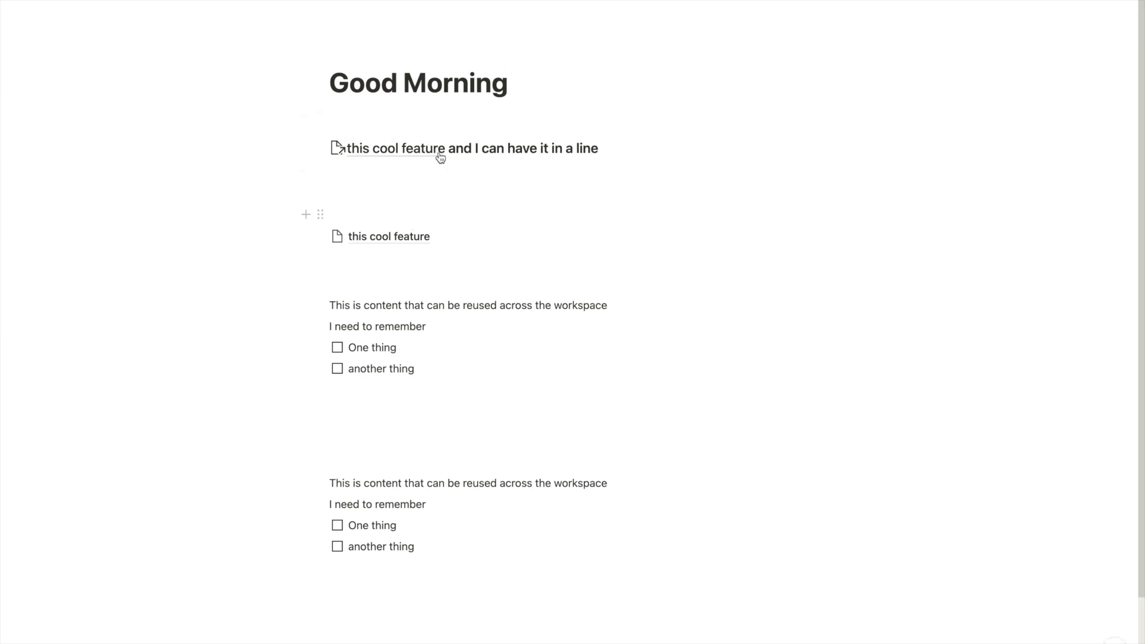
type("@th")
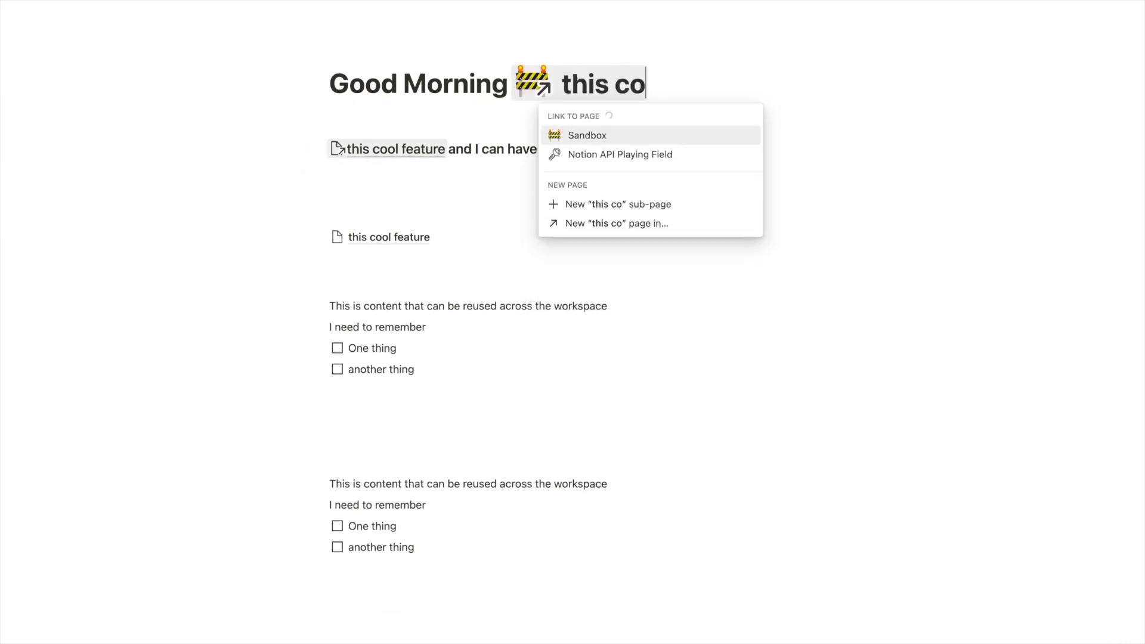
type("ol feature")
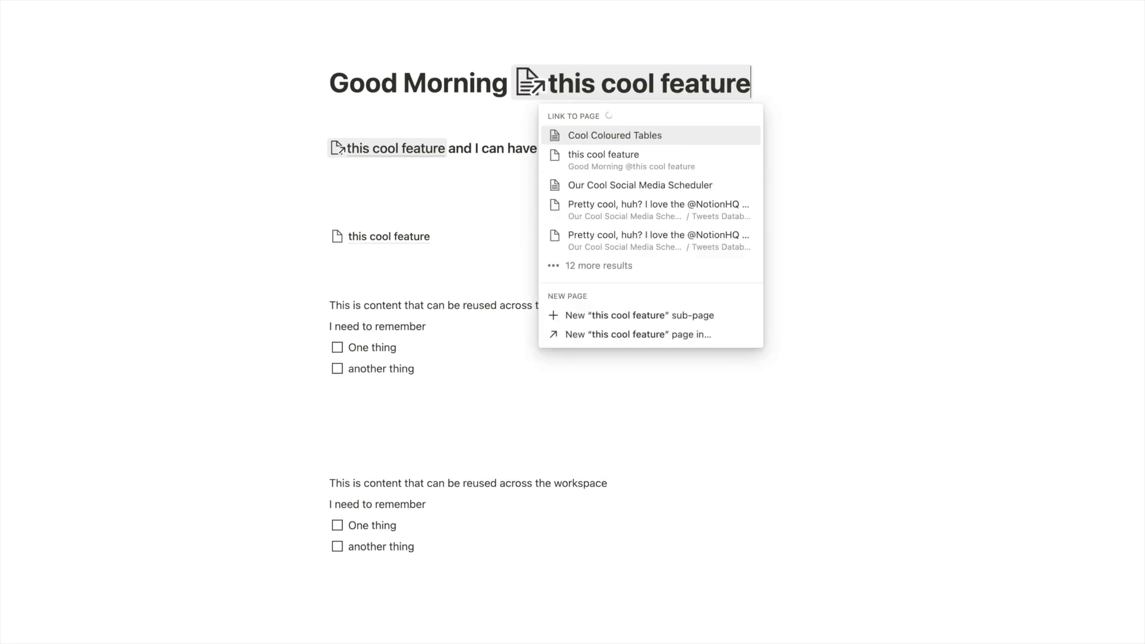
key("Return")
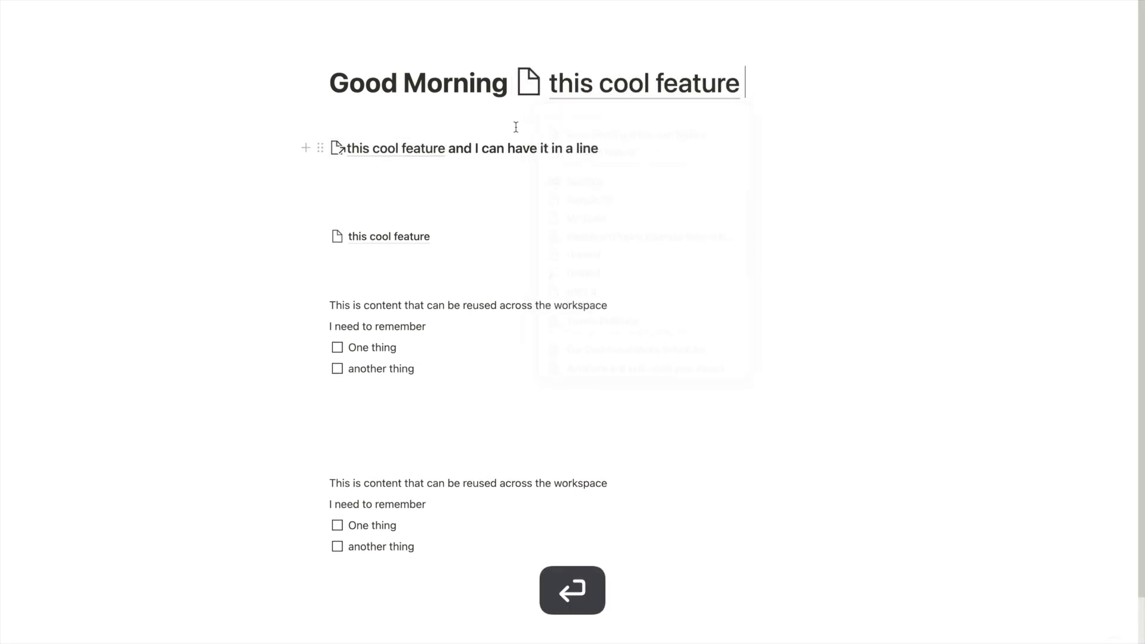
key("ctrl+super+space")
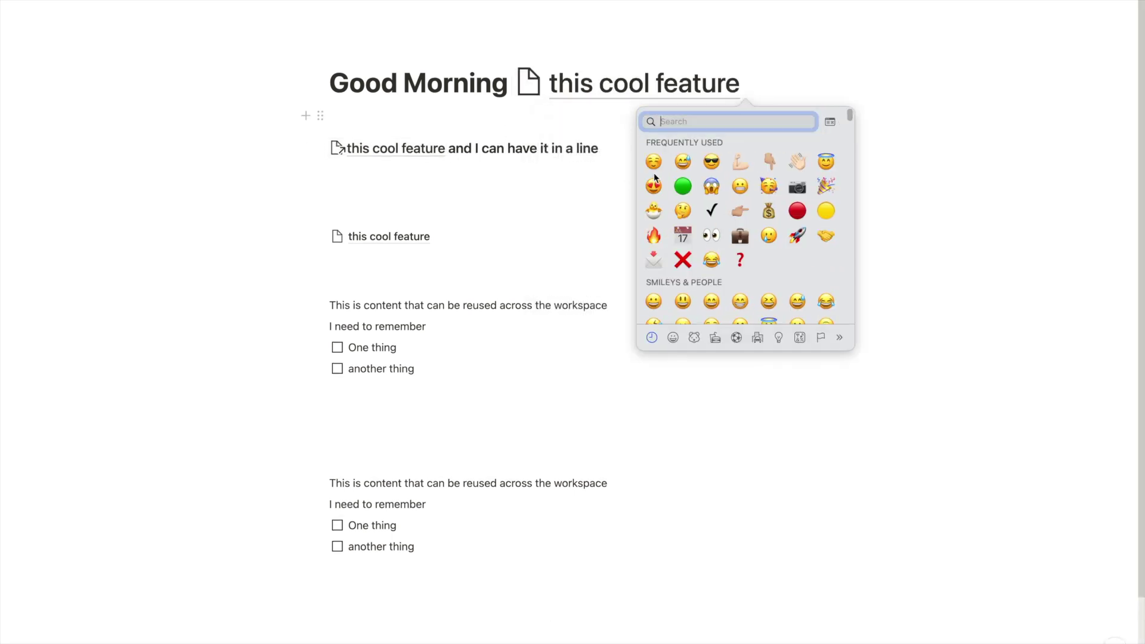
left_click(798, 161)
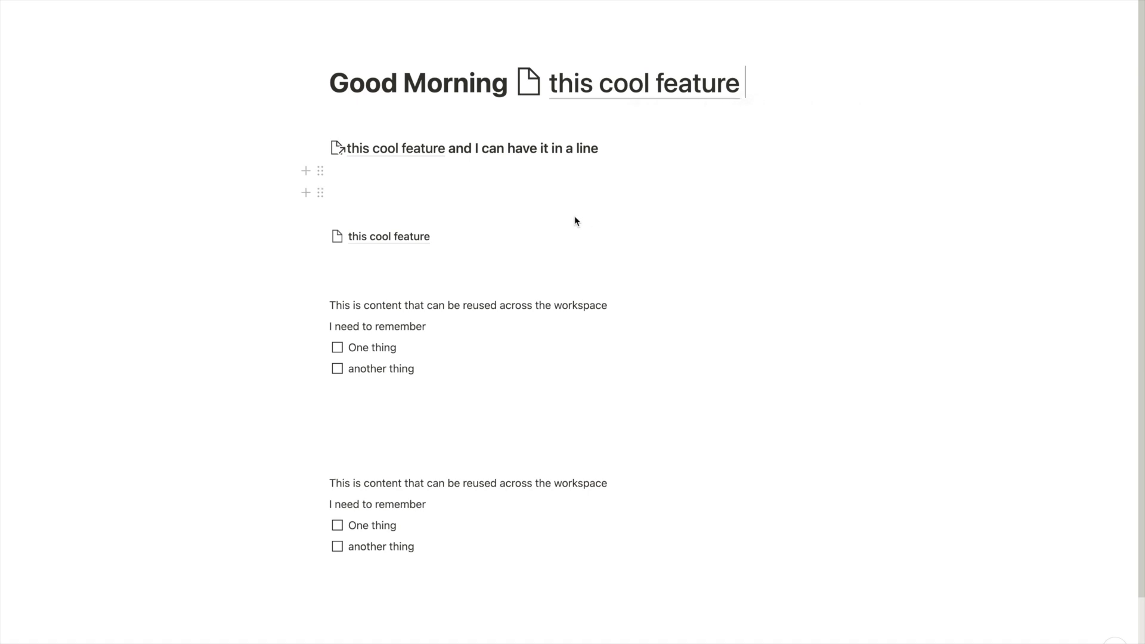
Add 'Today is a beautiful day to get everything done,' plus a this cool feature mention, and open that page
key("Return")
key("Return")
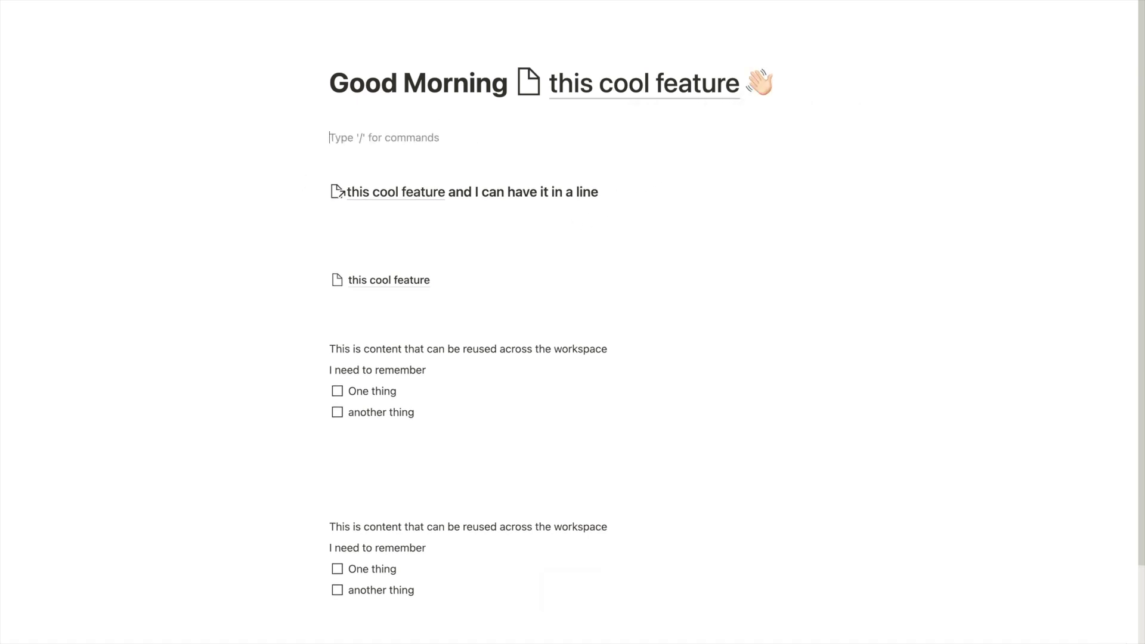
type("Today is a b")
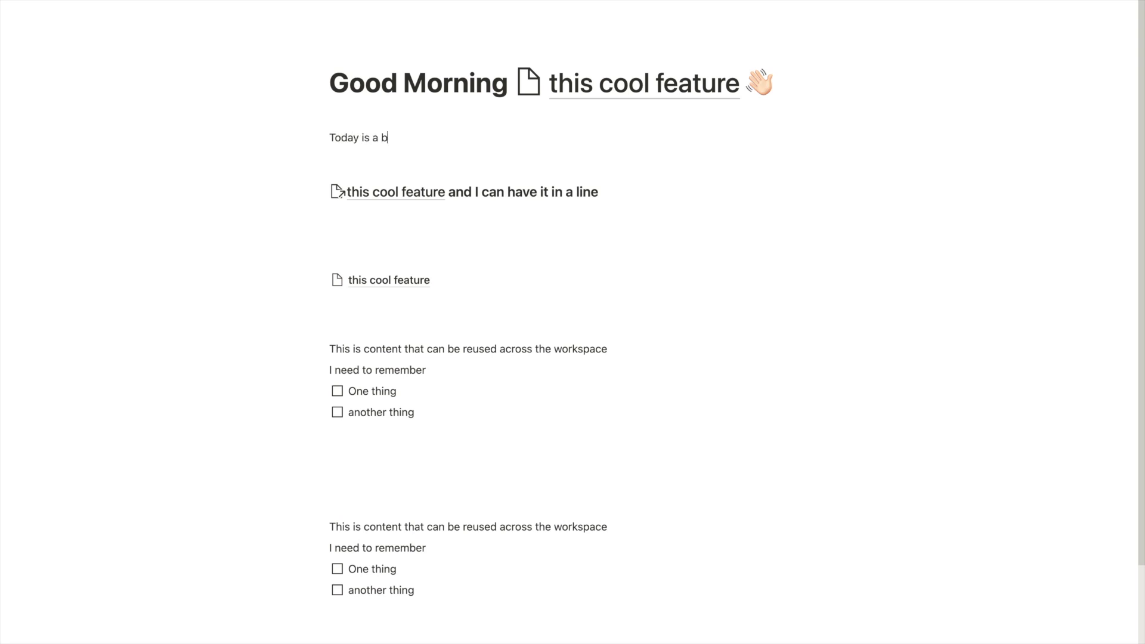
type("eautiful day to get every")
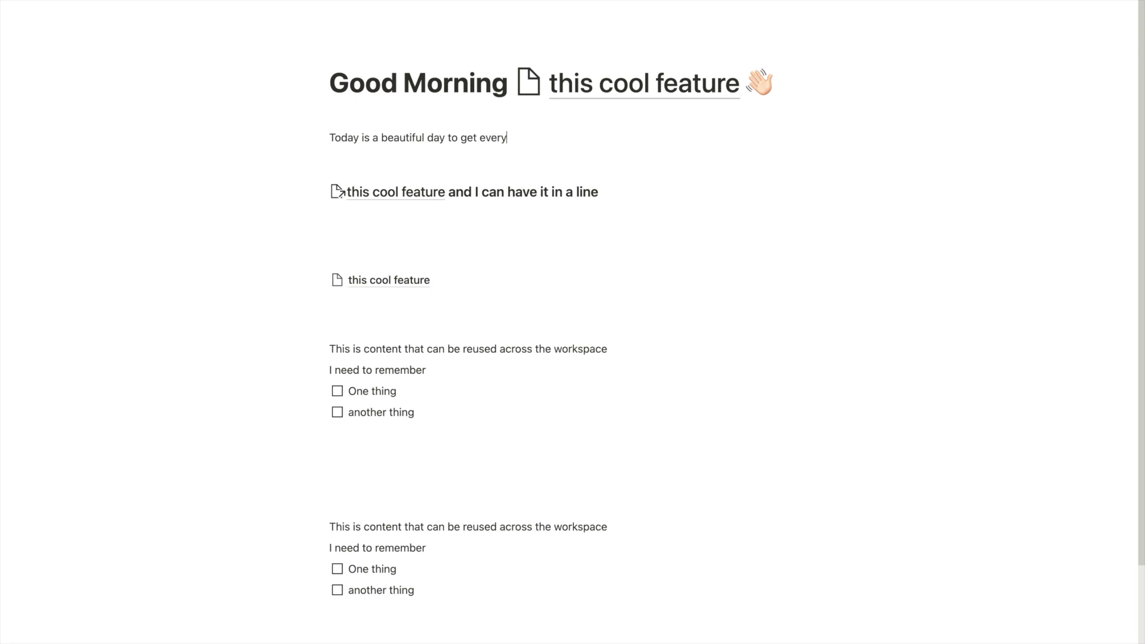
type("thing done,")
key("alt+q")
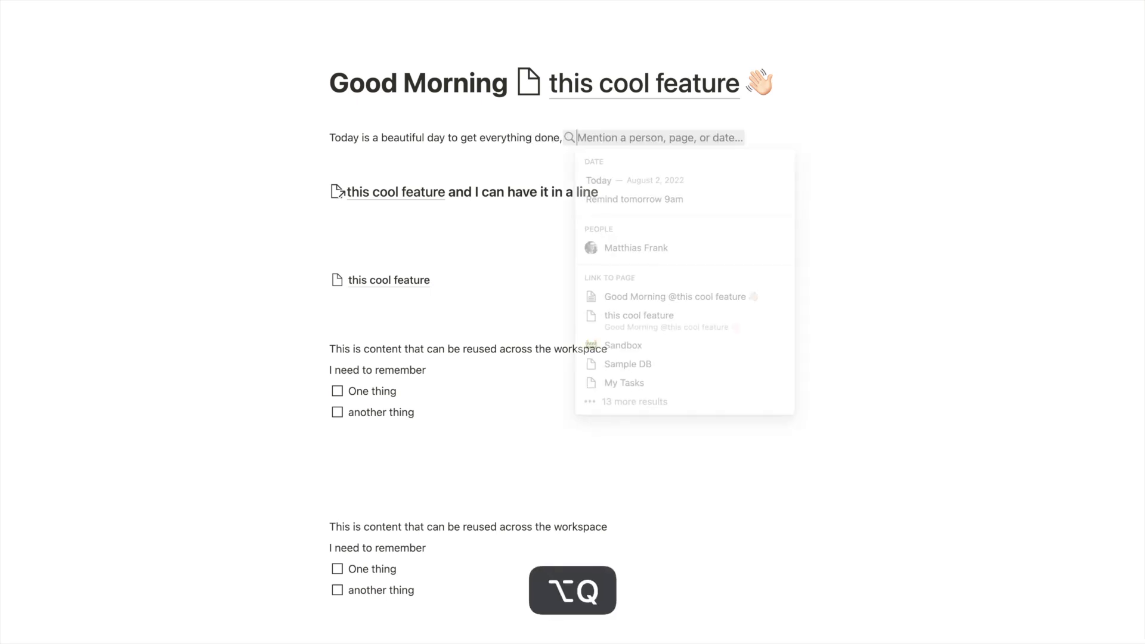
type("this cool")
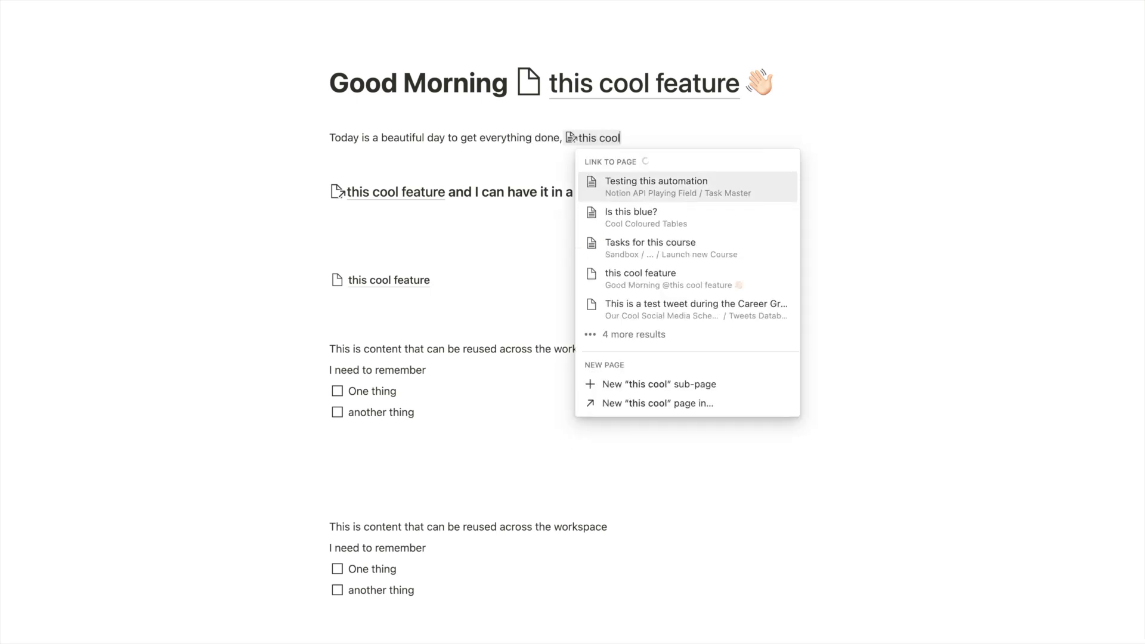
left_click(656, 204)
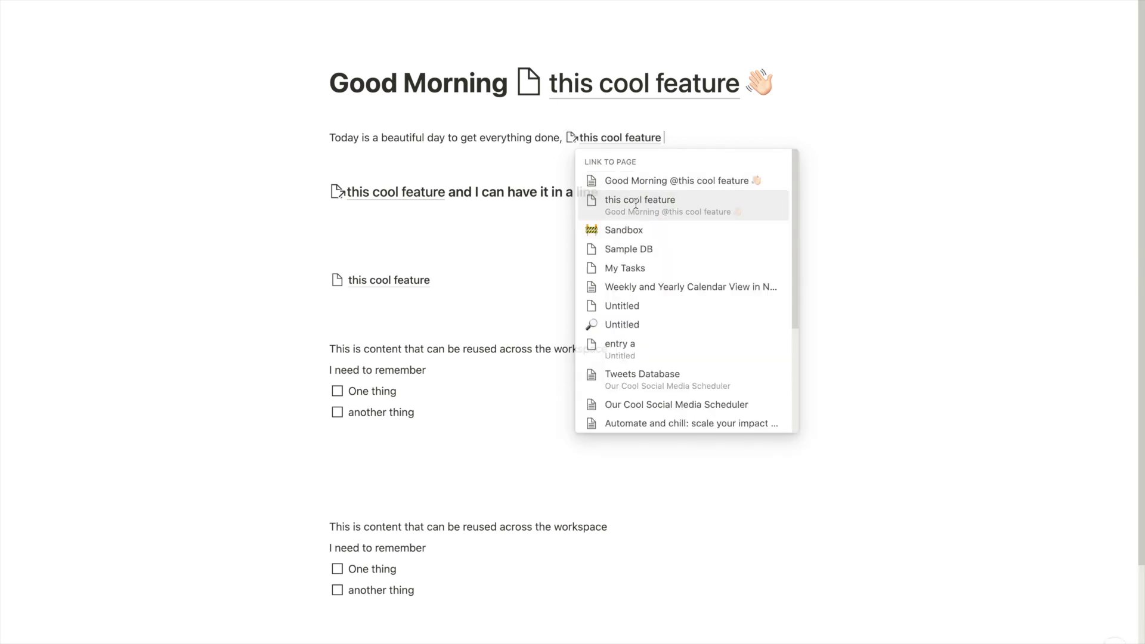
left_click(360, 281)
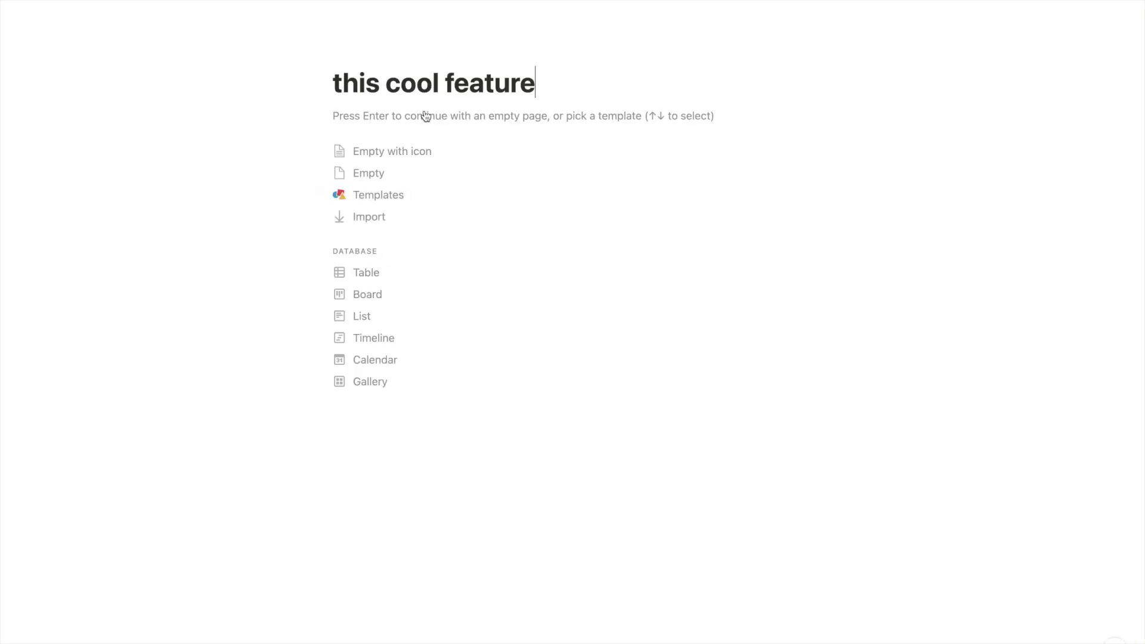
Rename the page 'Your Name', then change it to the person's first name
key("super+a")
type("Your Name")
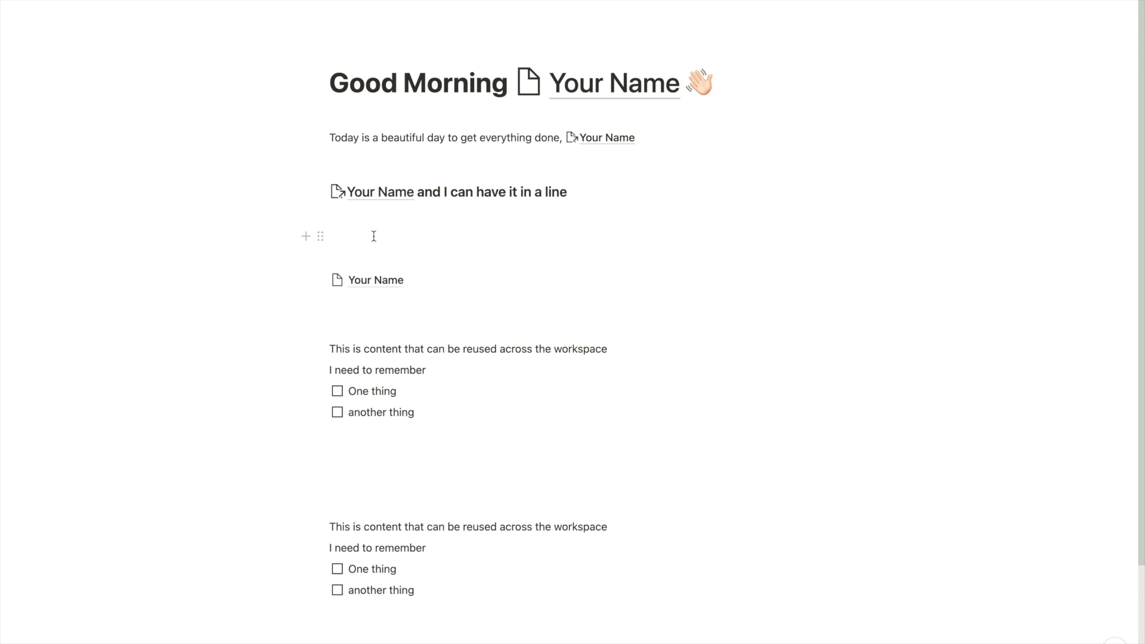
left_click(365, 283)
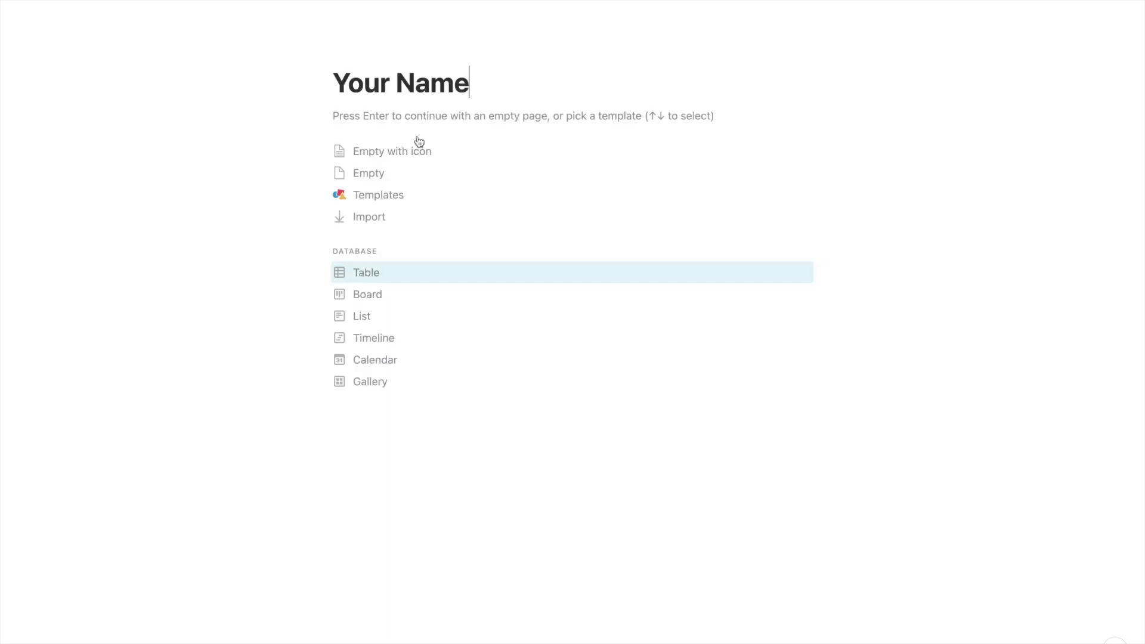
key("super+a")
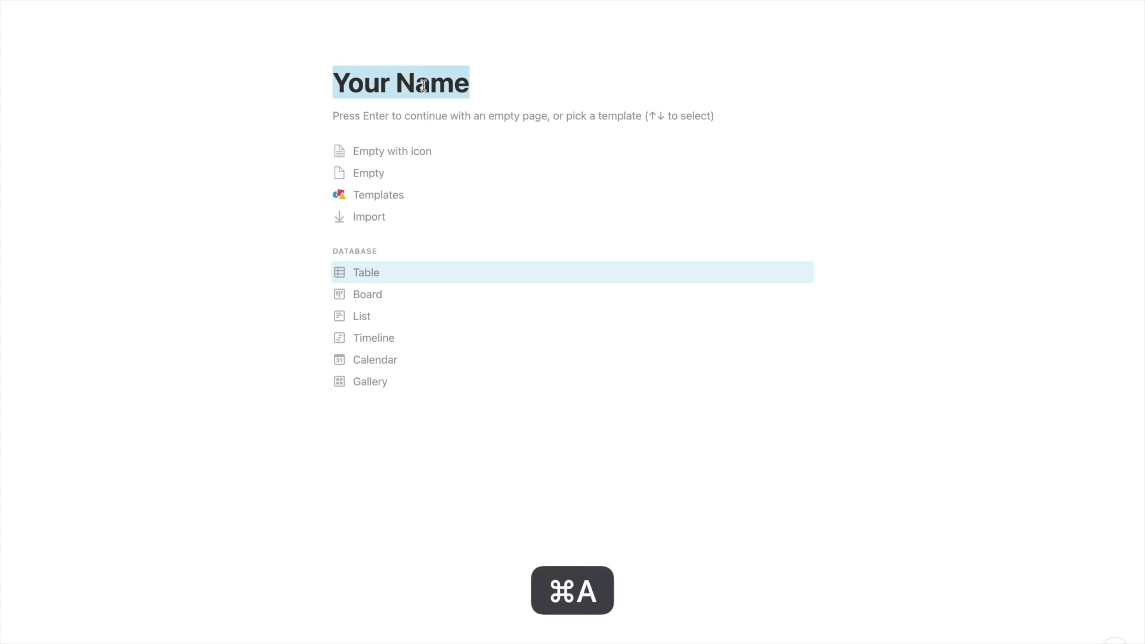
type("Matthias")
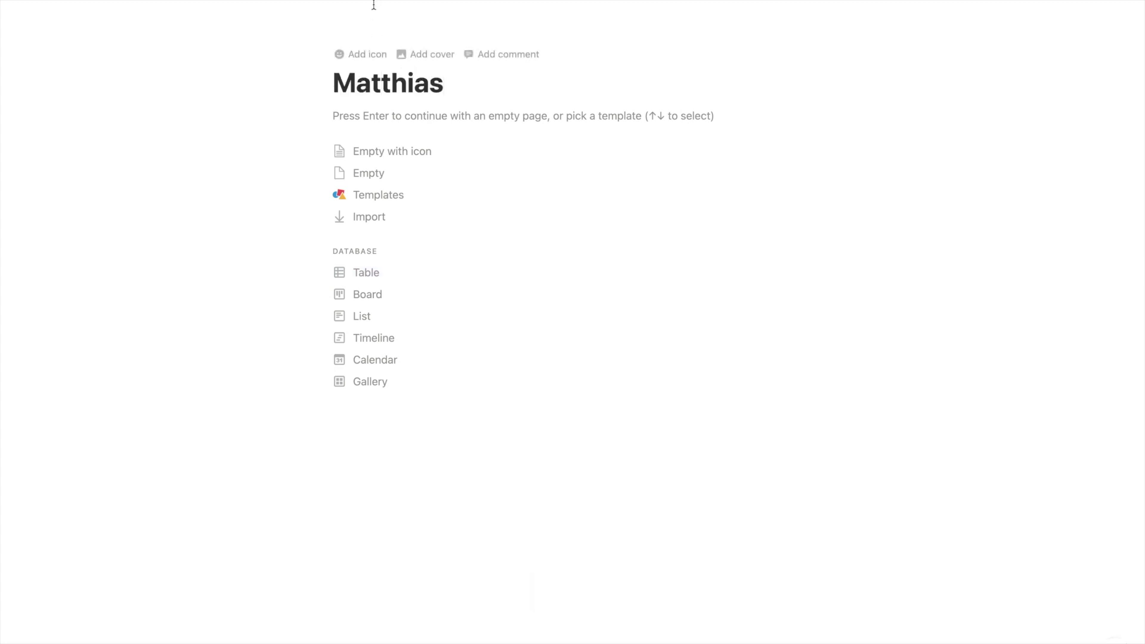
Set the page icon to the fire emoji 🔥
left_click(360, 52)
left_click(350, 93)
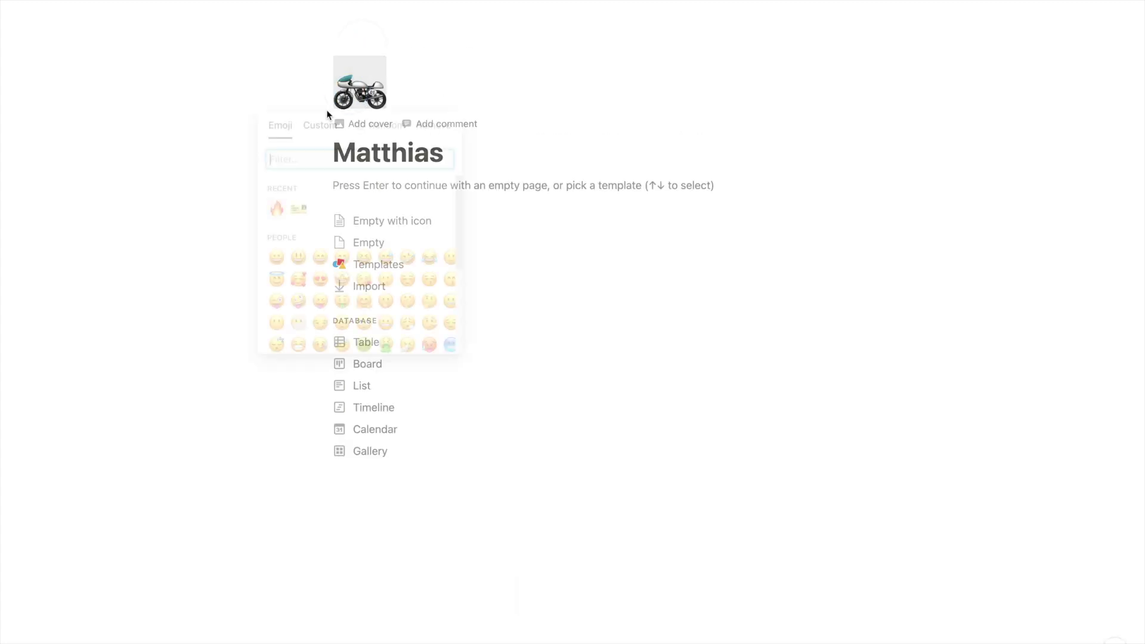
left_click(276, 206)
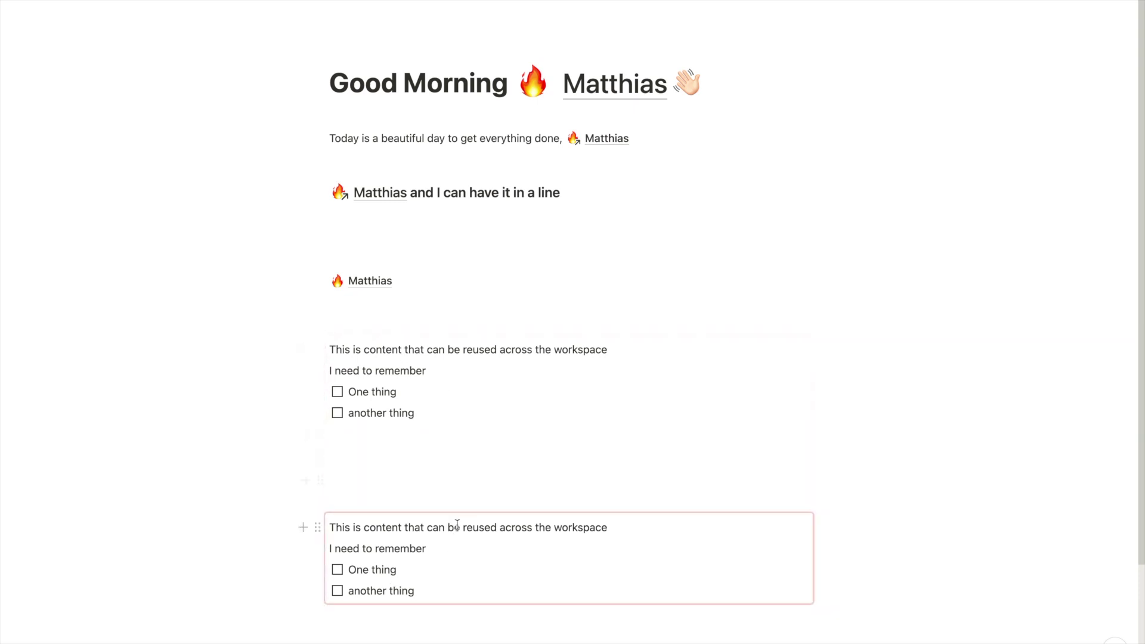
Select text in the upper synced to-do block on the Good Morning page
left_click_drag(422, 406, 460, 412)
key("super+c")
Clear the synced block's reminder line and to-dos, typing 'My favourite' in their place
left_click(333, 349)
key("super+a")
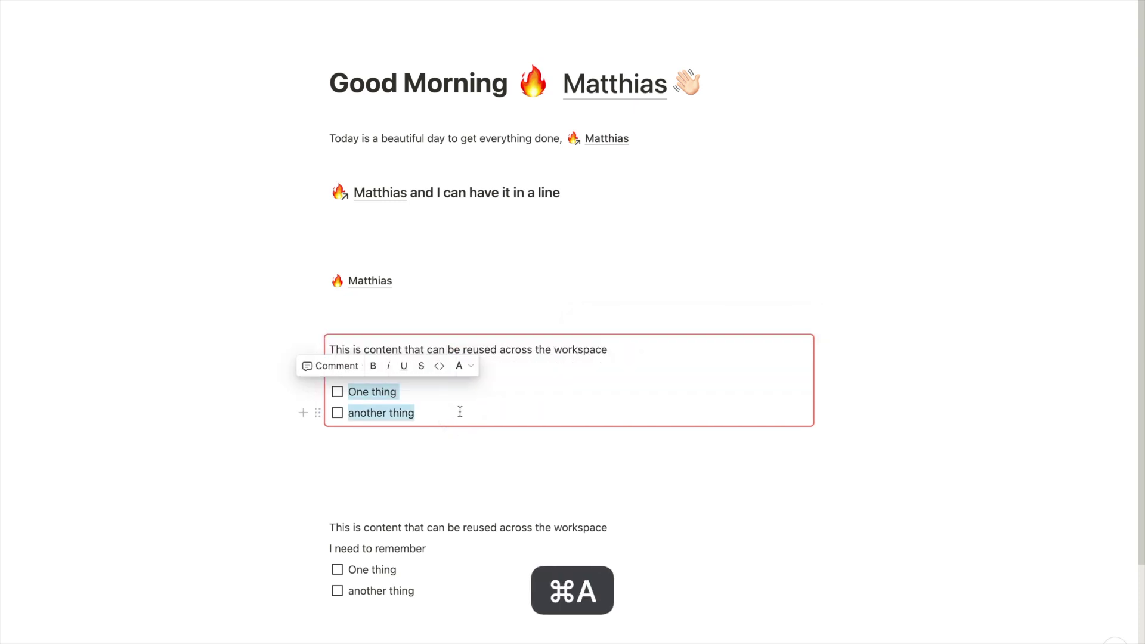
key("BackSpace")
key("BackSpace")
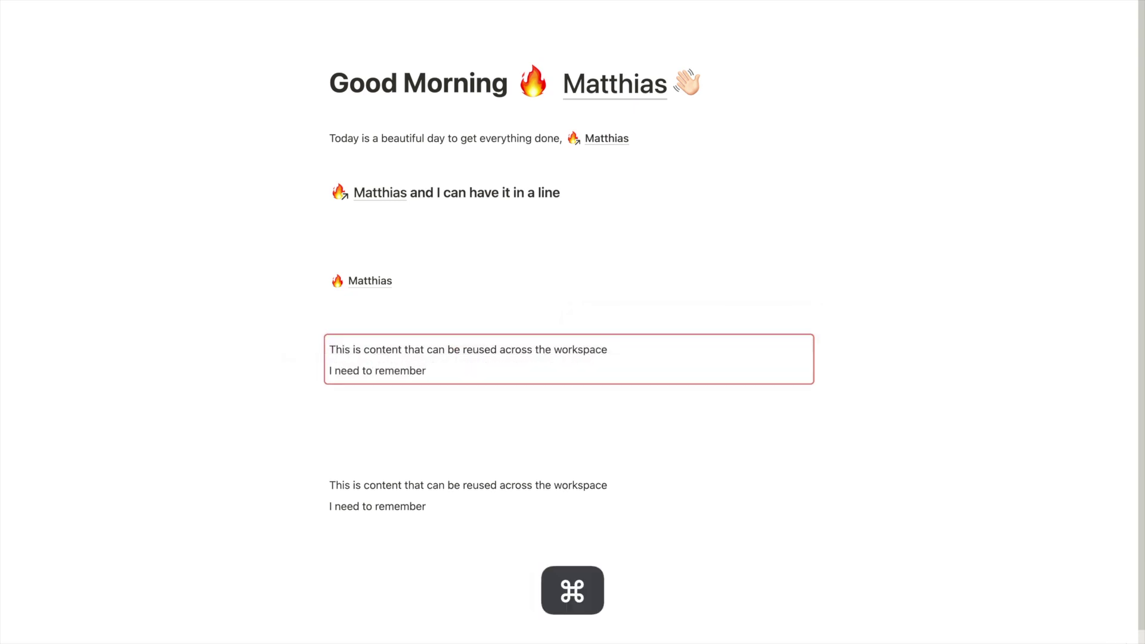
key("super+a")
key("BackSpace")
key("super+v")
key("super+a")
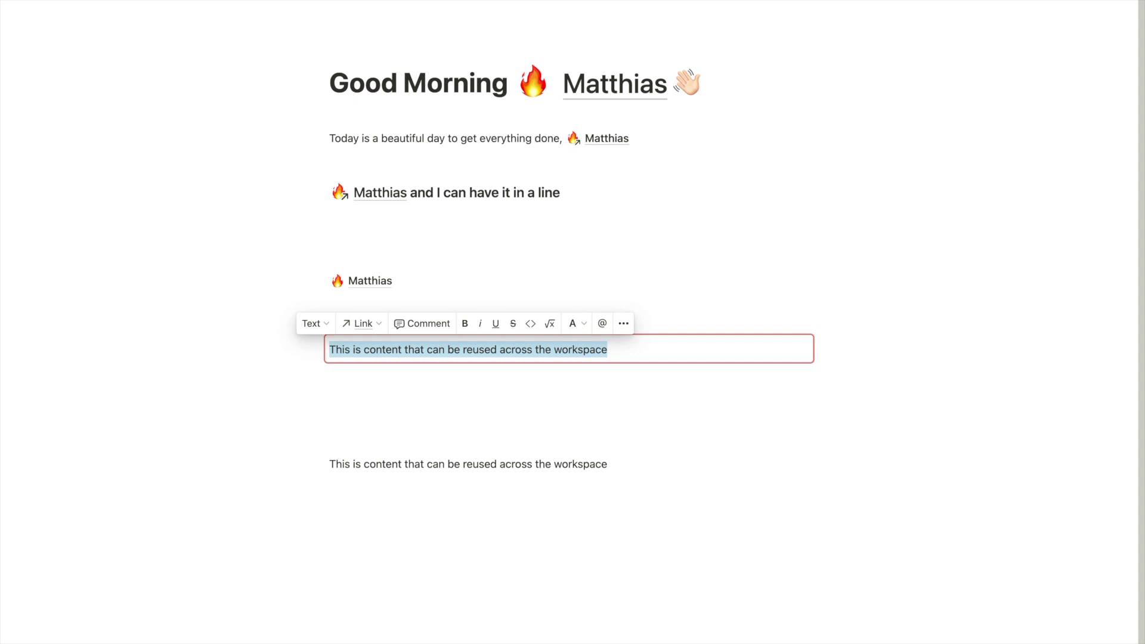
type("My ")
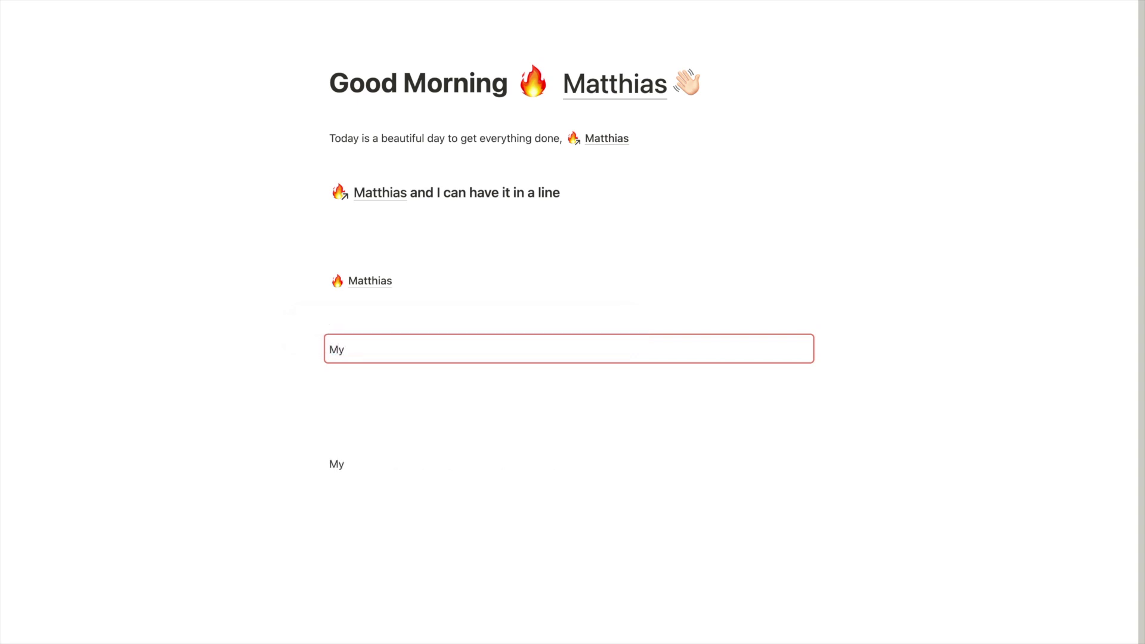
type("favourite")
Change the synced text to 'I need to give a presentation about something on @' and add a block below
key("super+a")
type("I")
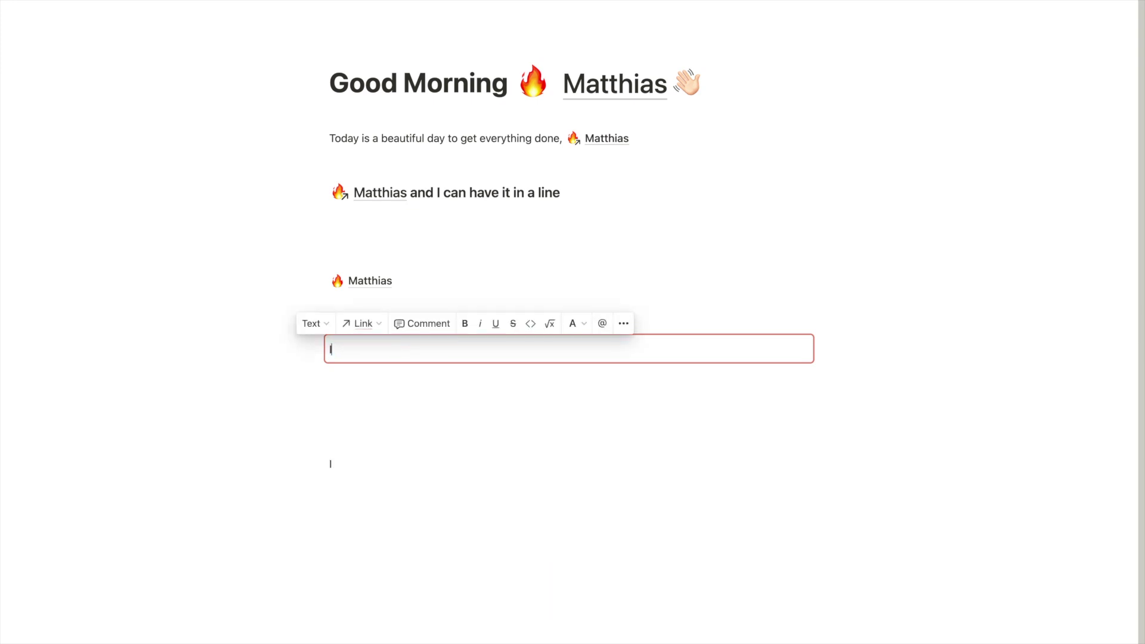
type(" need to give a ")
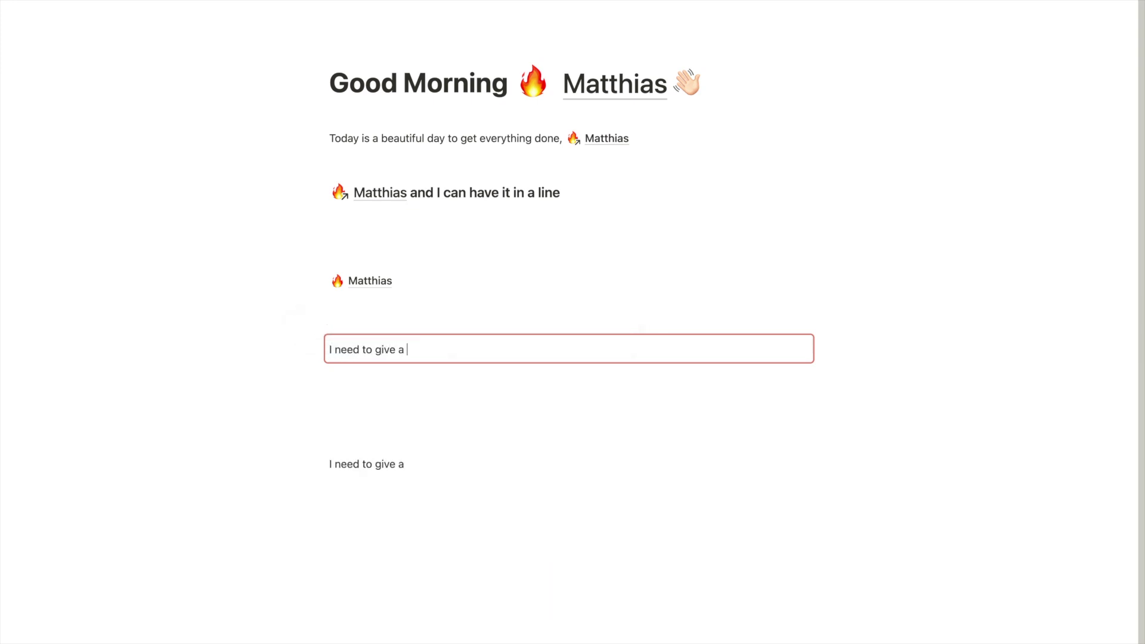
type("presentation about something on")
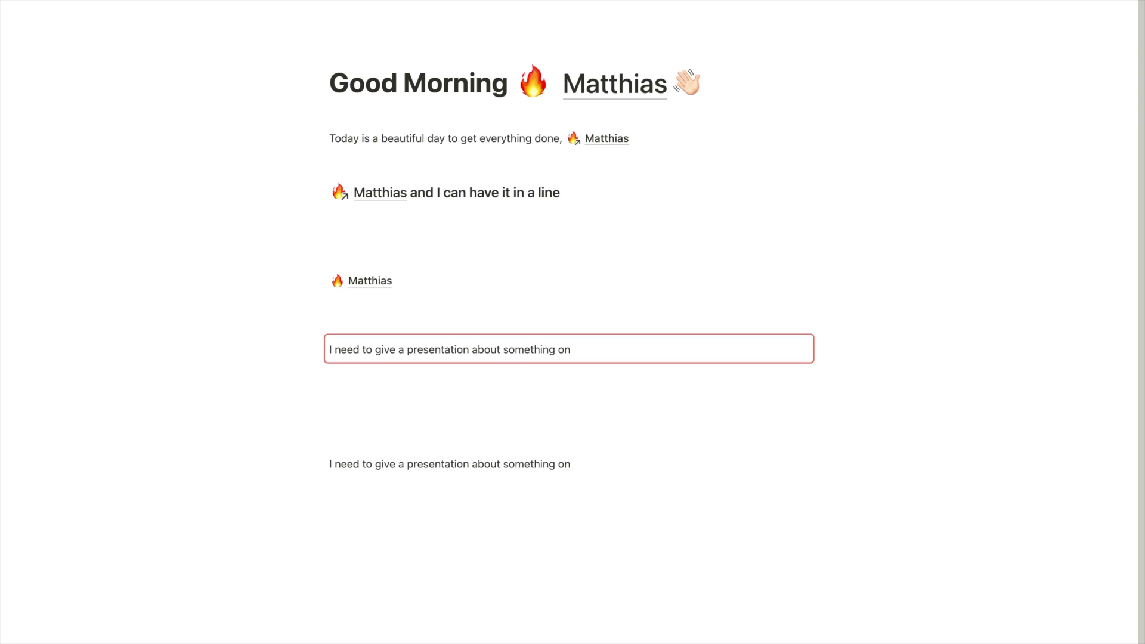
key("alt")
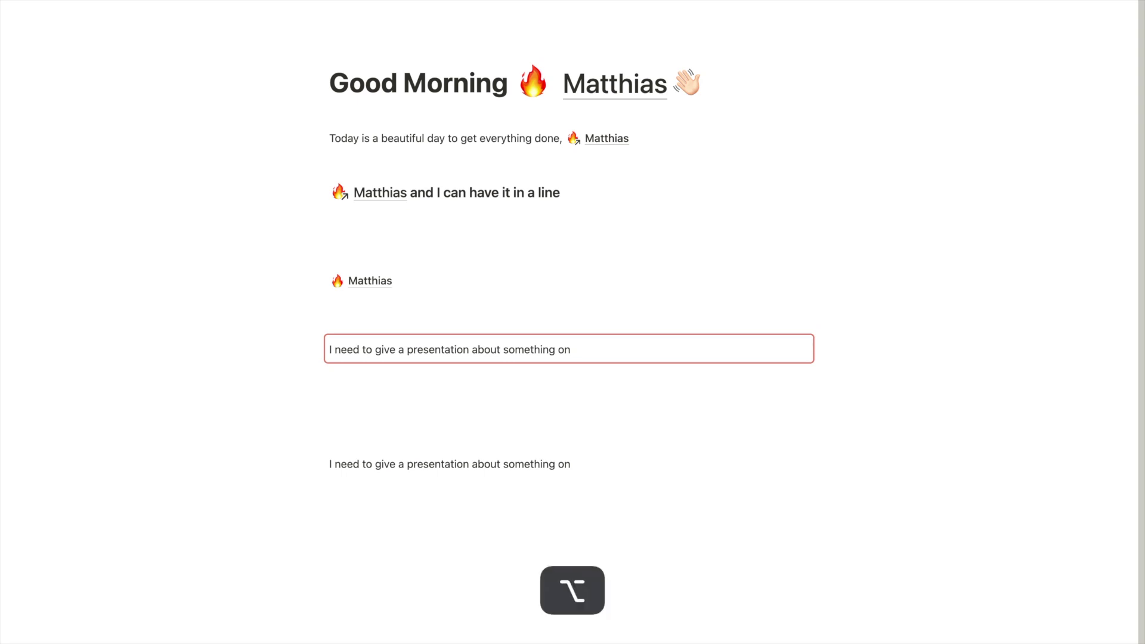
type("@")
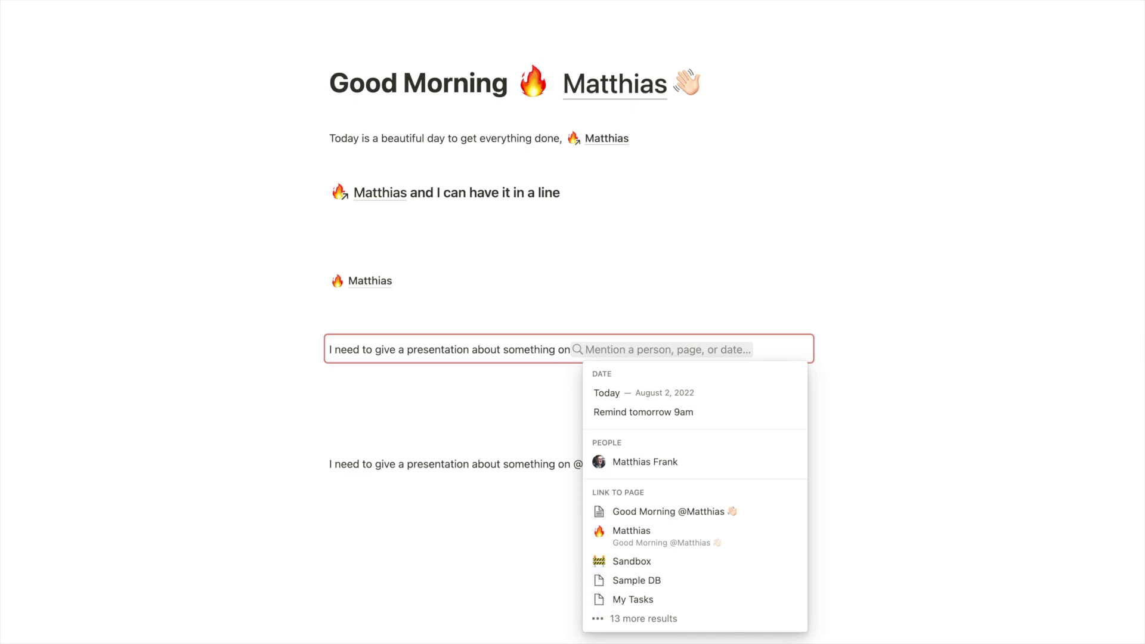
type("12")
key("BackSpace")
key("BackSpace")
scroll(692, 501, "down", 2)
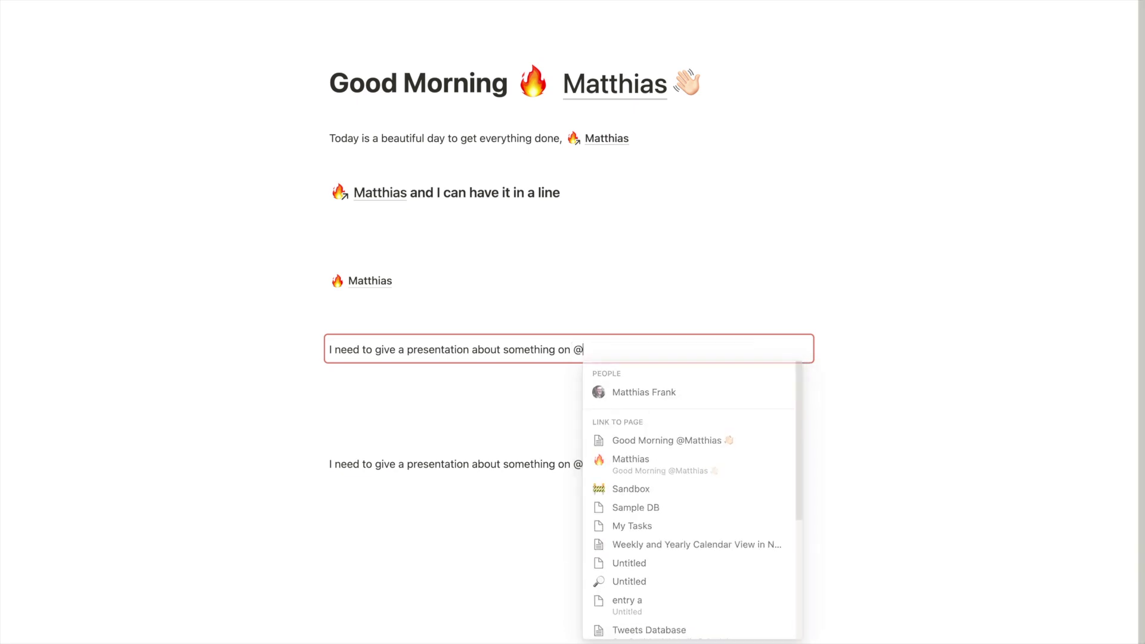
key("Escape")
left_click(422, 419)
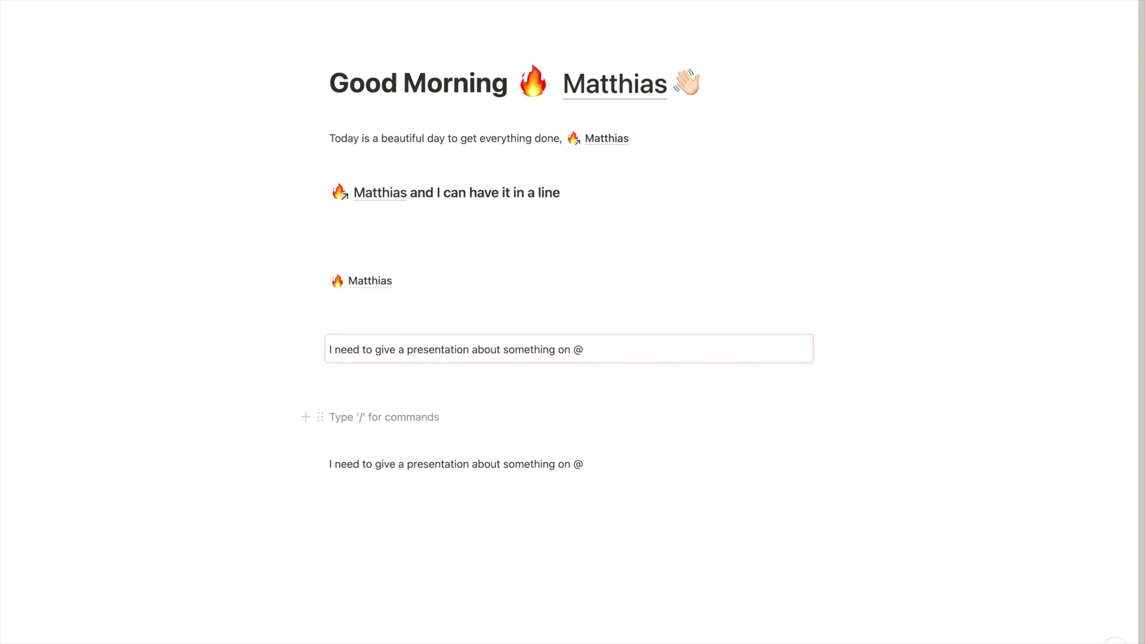
Create a sub-page named 'Date Variable' below the synced sentence
type("/page")
key("Return")
type("D")
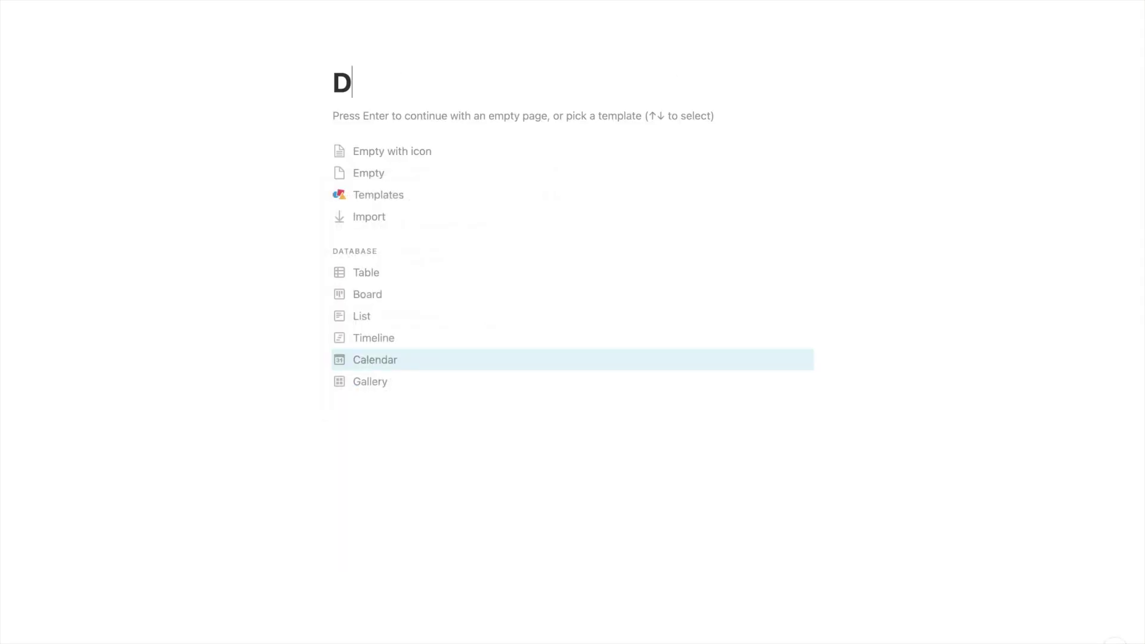
type("ate Variable")
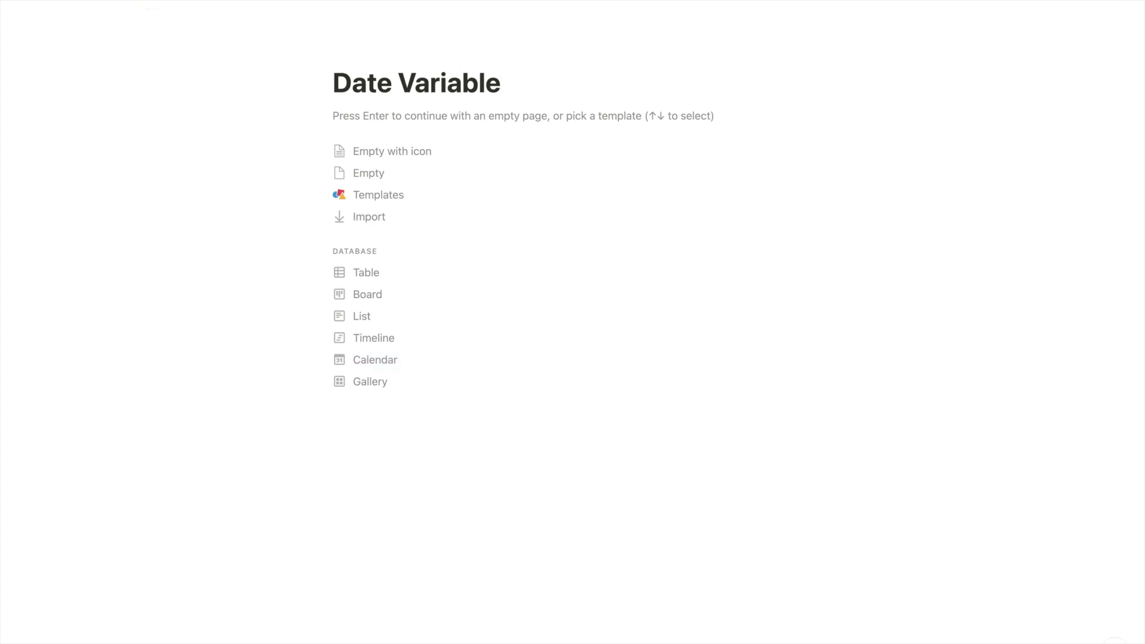
key("super+bracketleft")
Replace the sentence's trailing @ with a Date Variable mention and add an empty block at the page end
left_click(605, 347)
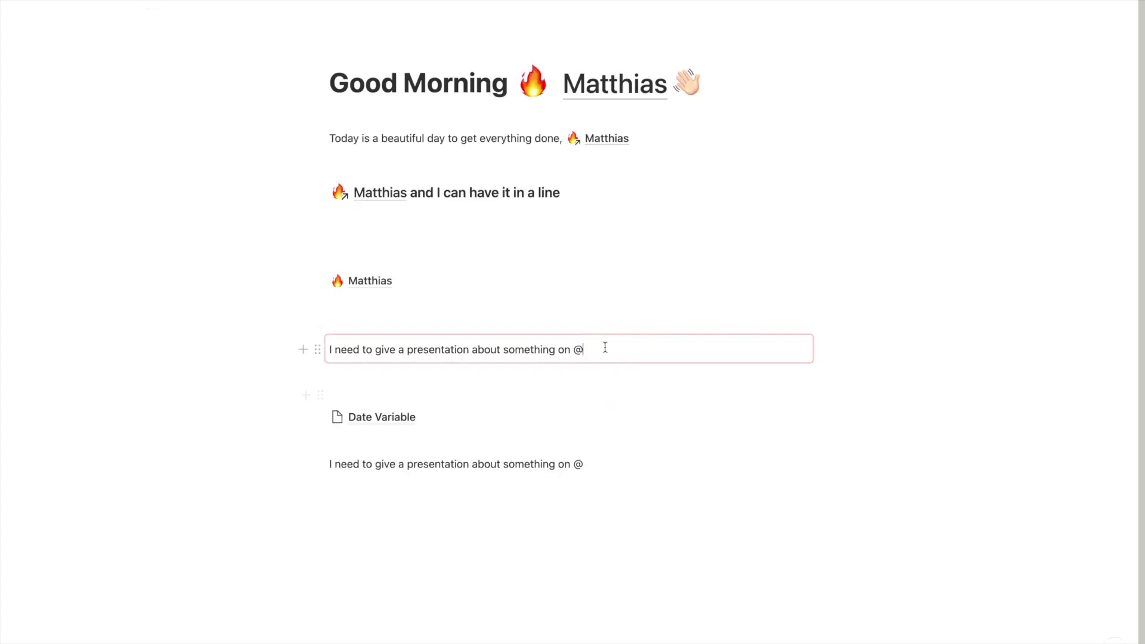
key("BackSpace")
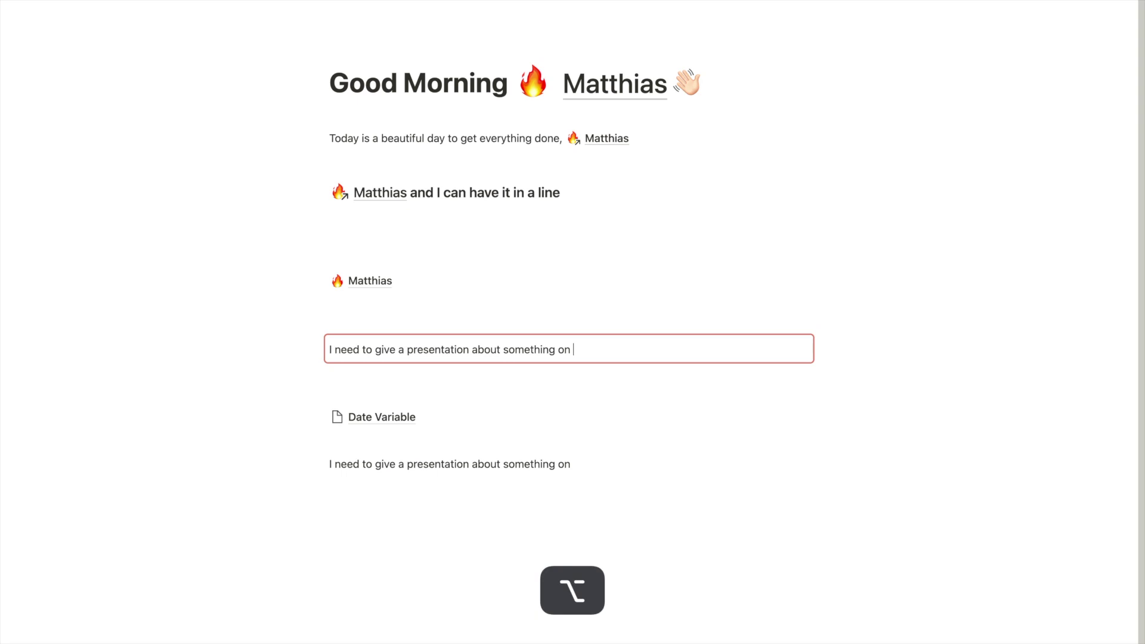
type("@date variable")
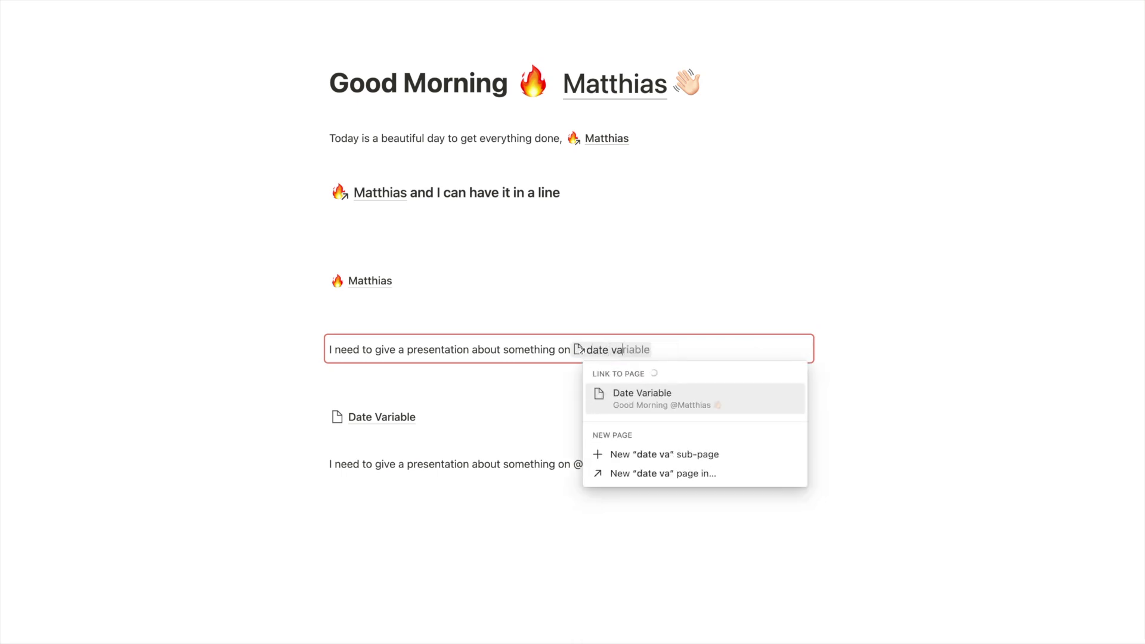
key("Return")
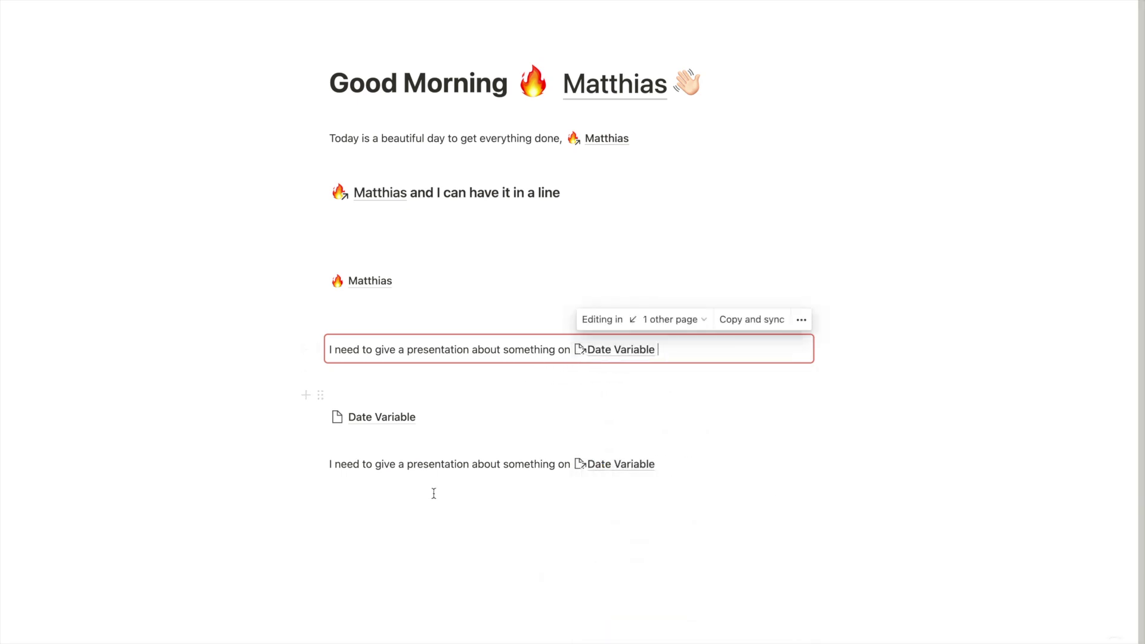
left_click(440, 511)
key("Return")
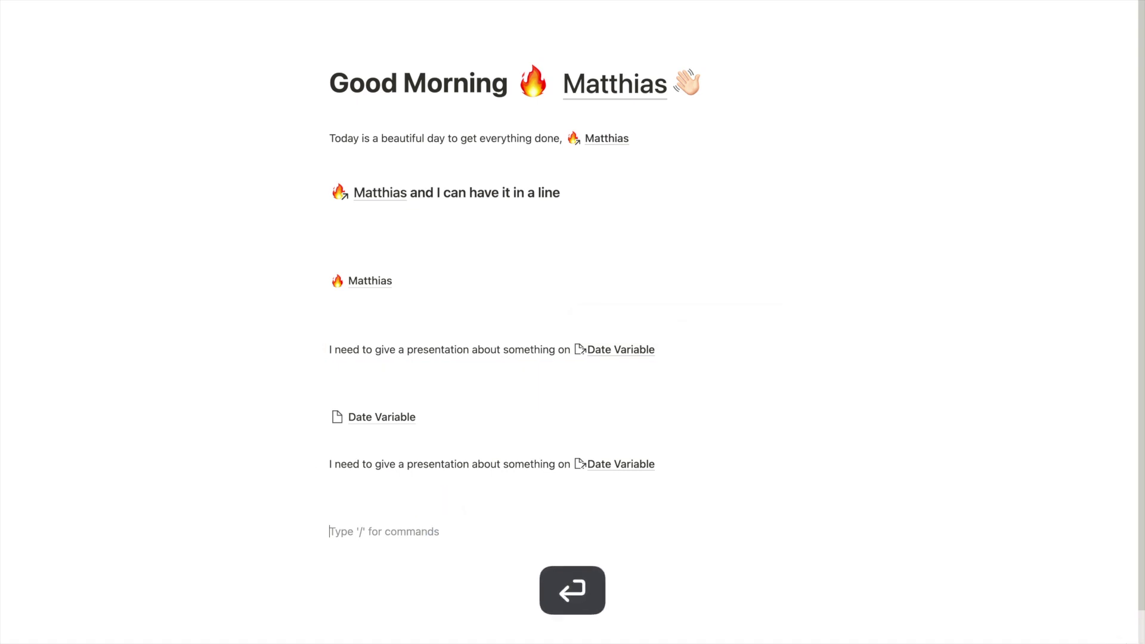
Add a synced block 'Dates of all my obligations:' with a bullet mentioning Date Variable, then open that page
type("/sync")
key("Return")
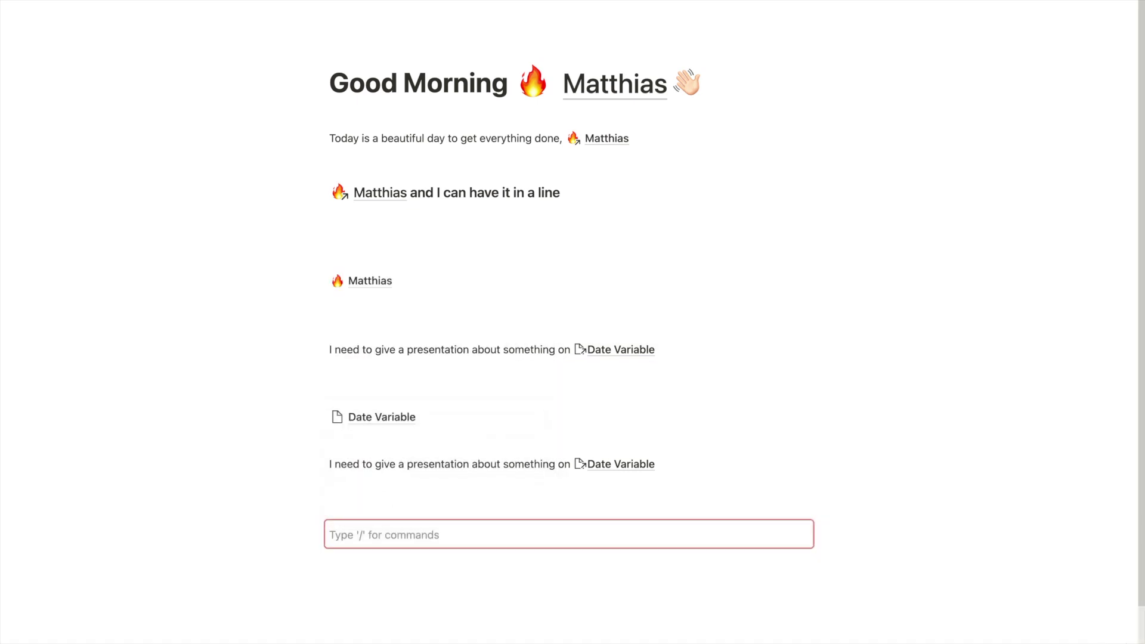
type("List")
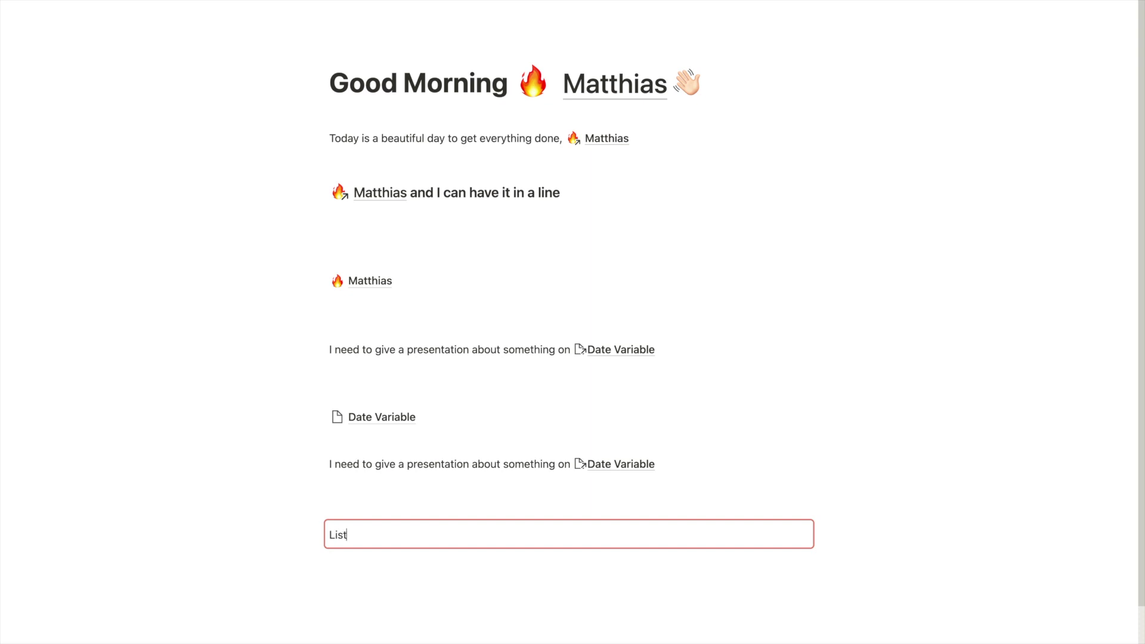
type(" of all my obligations:")
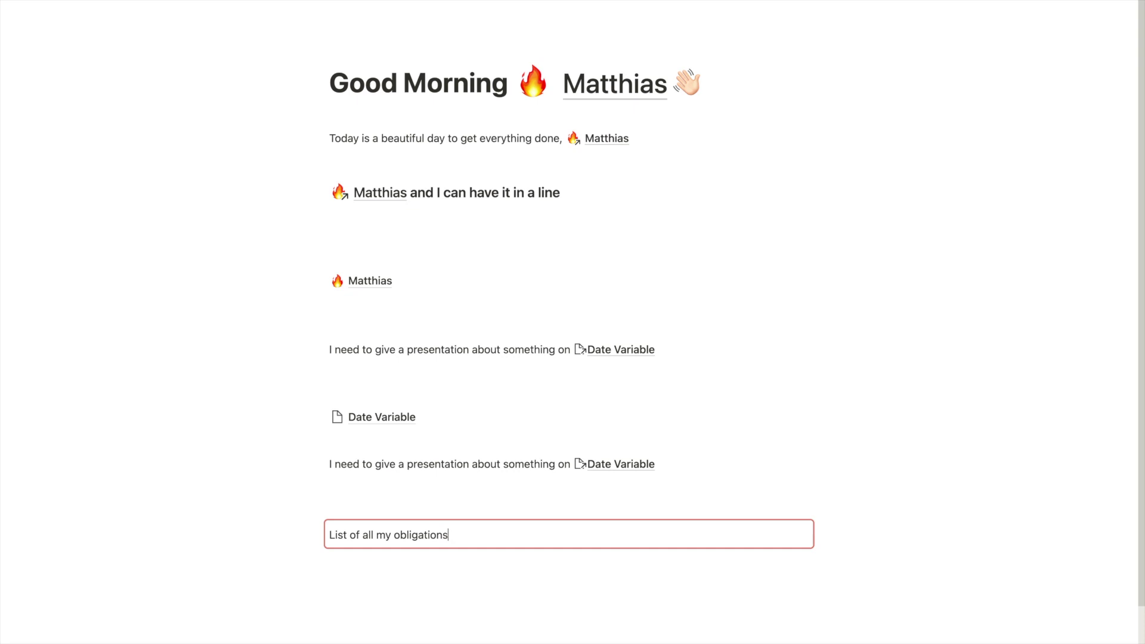
key("Return")
type("- ")
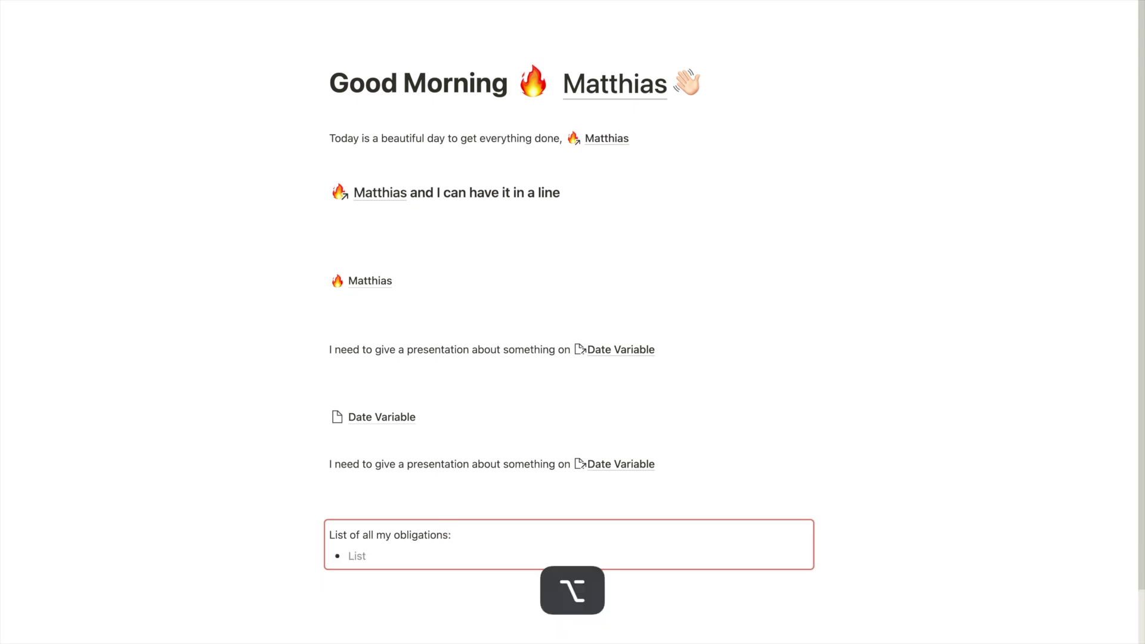
type("@date")
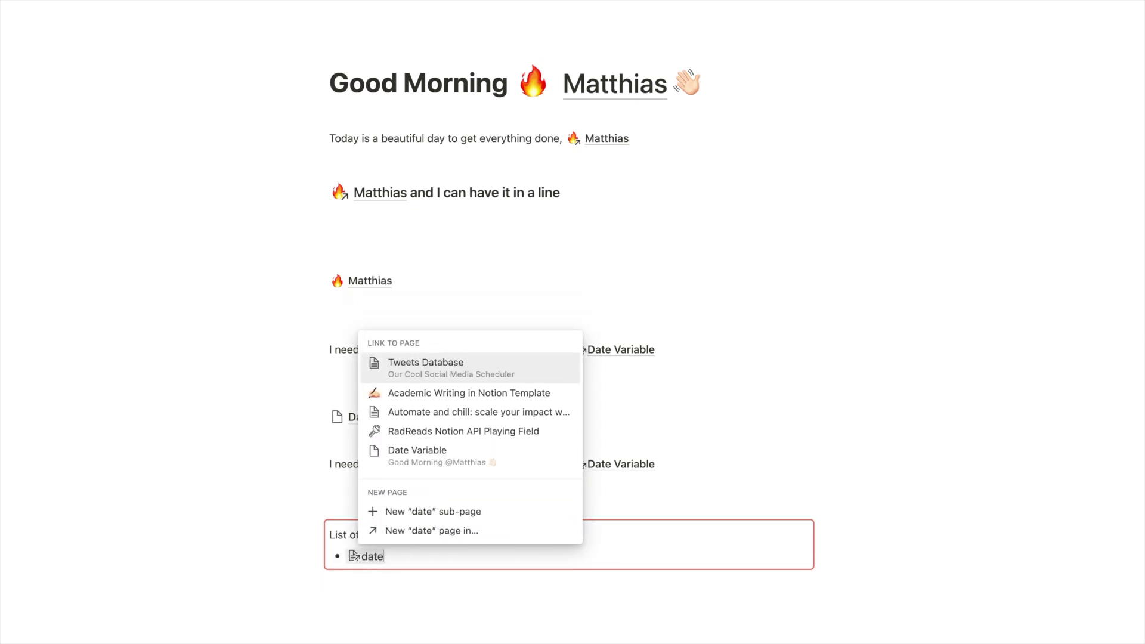
type(" varia")
key("Return")
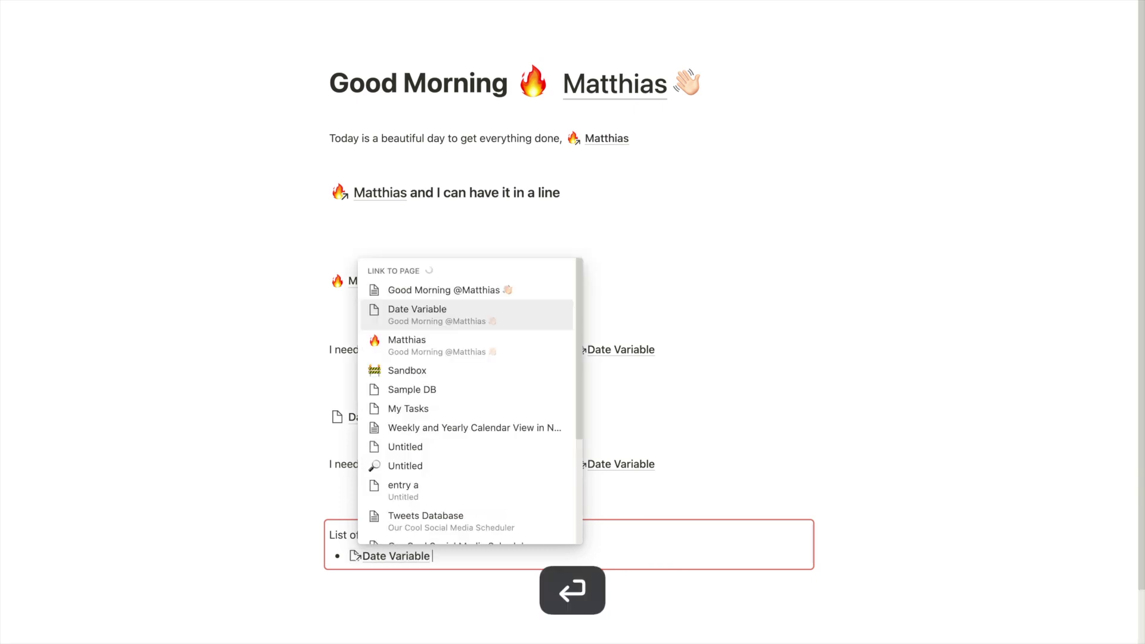
double_click(335, 534)
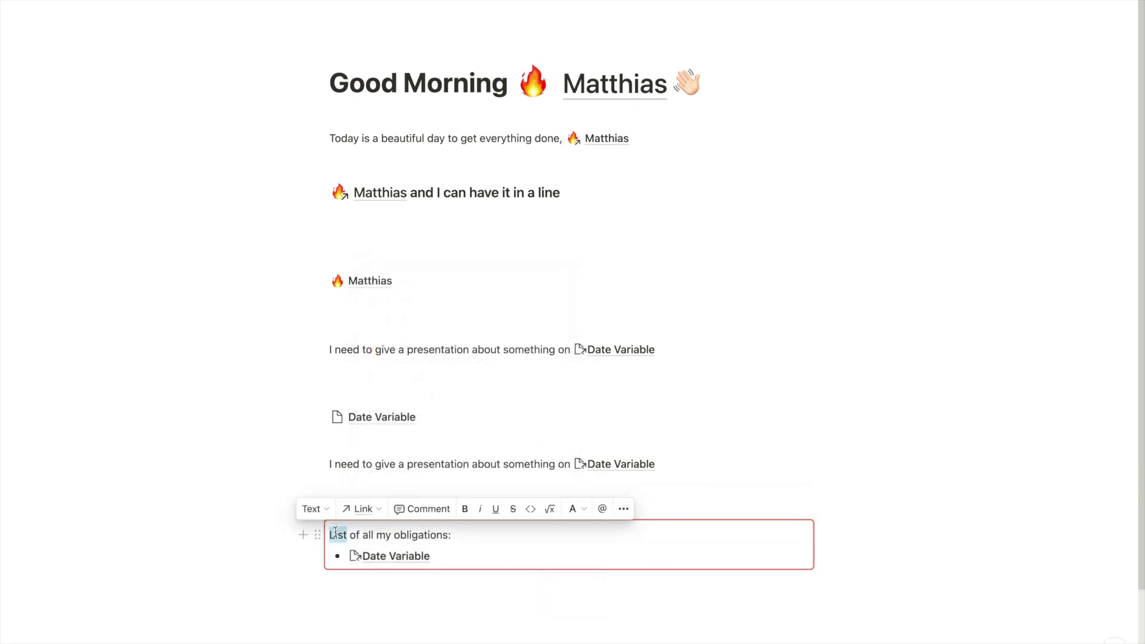
type("Dates")
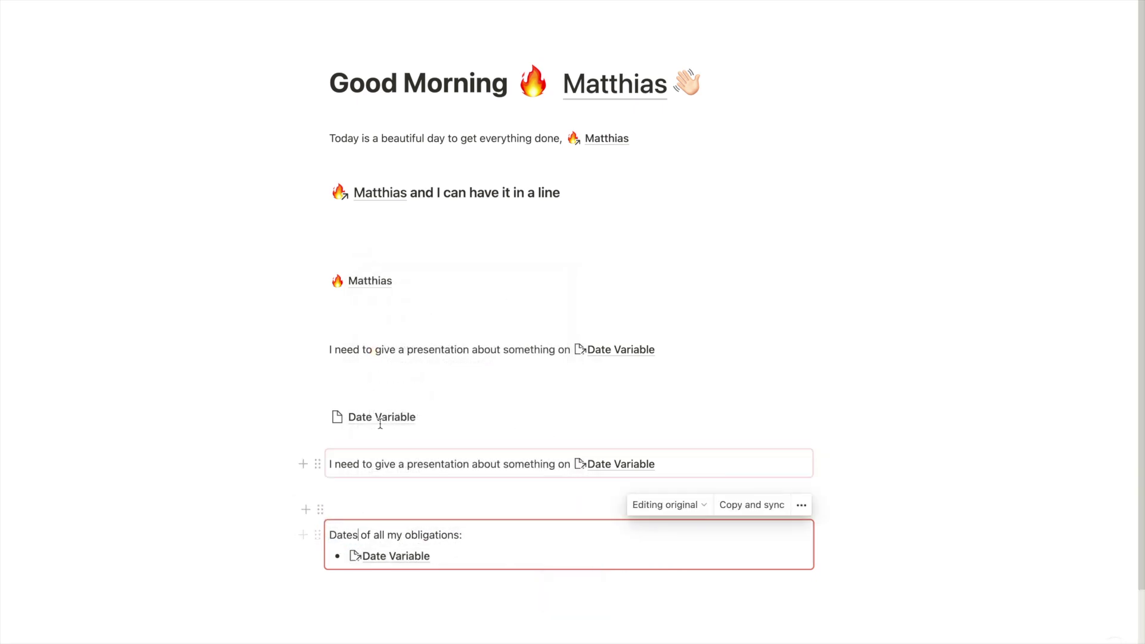
left_click(383, 417)
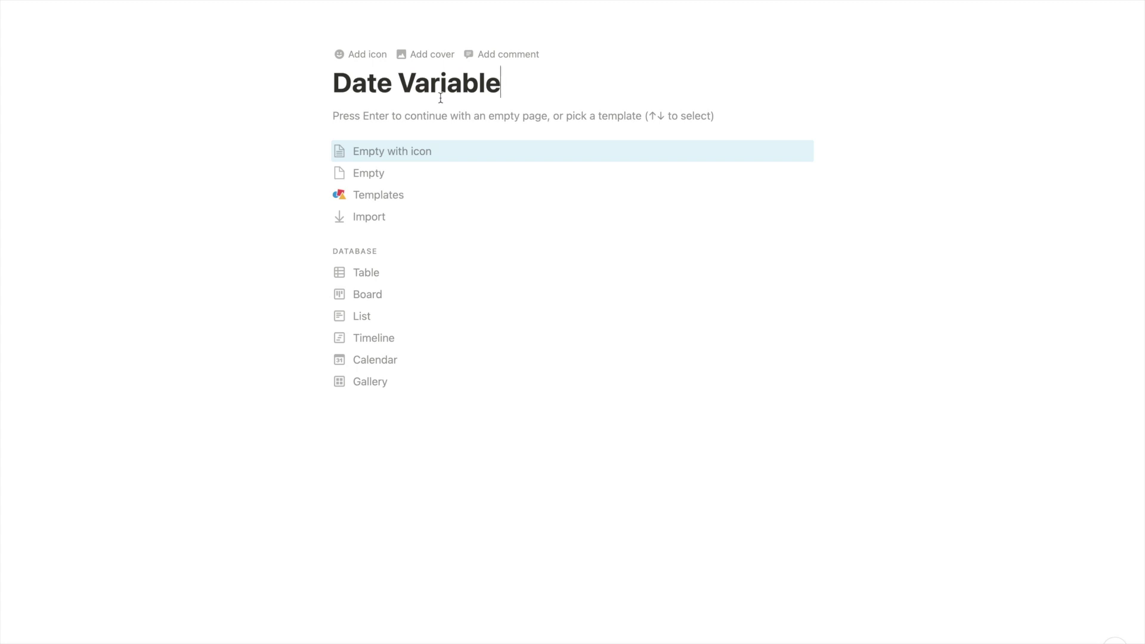
key("super+a")
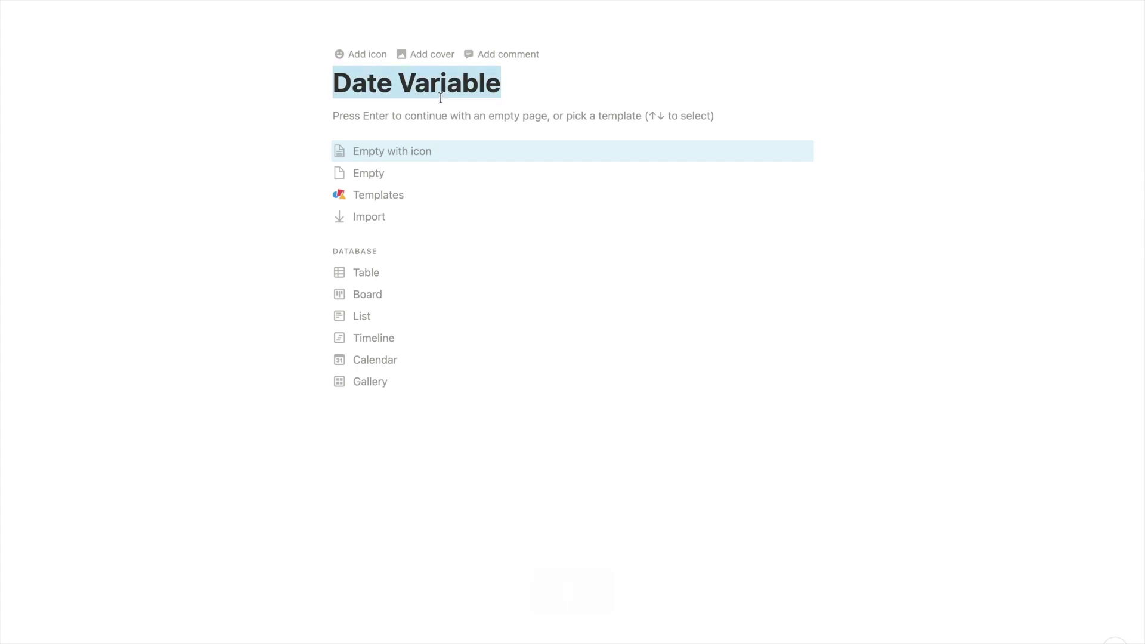
key("alt+q")
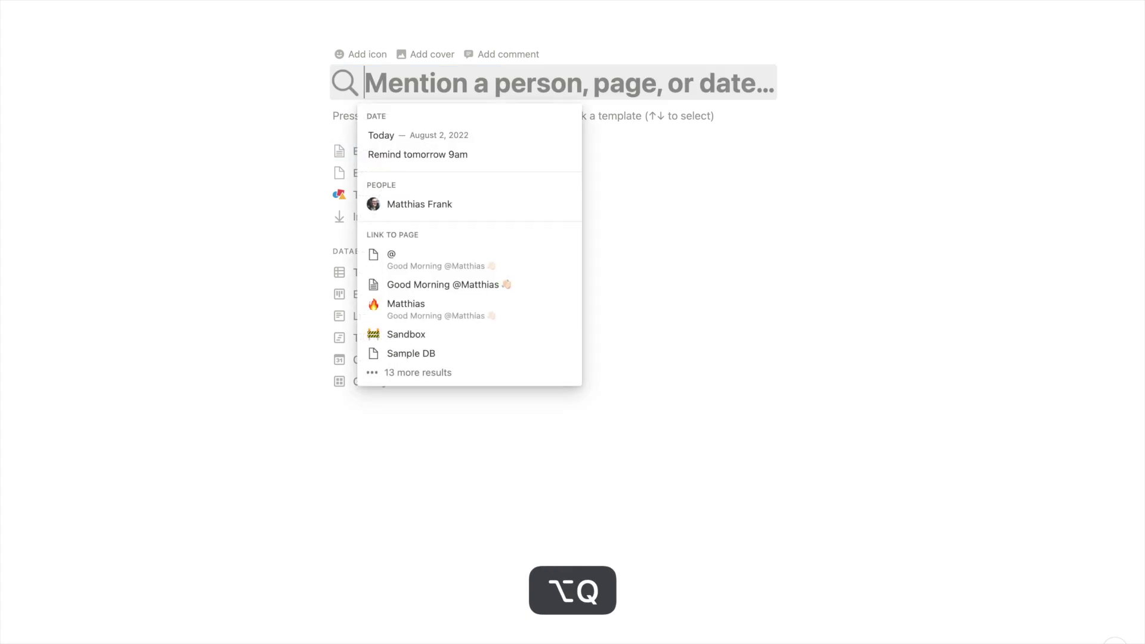
type("1st september")
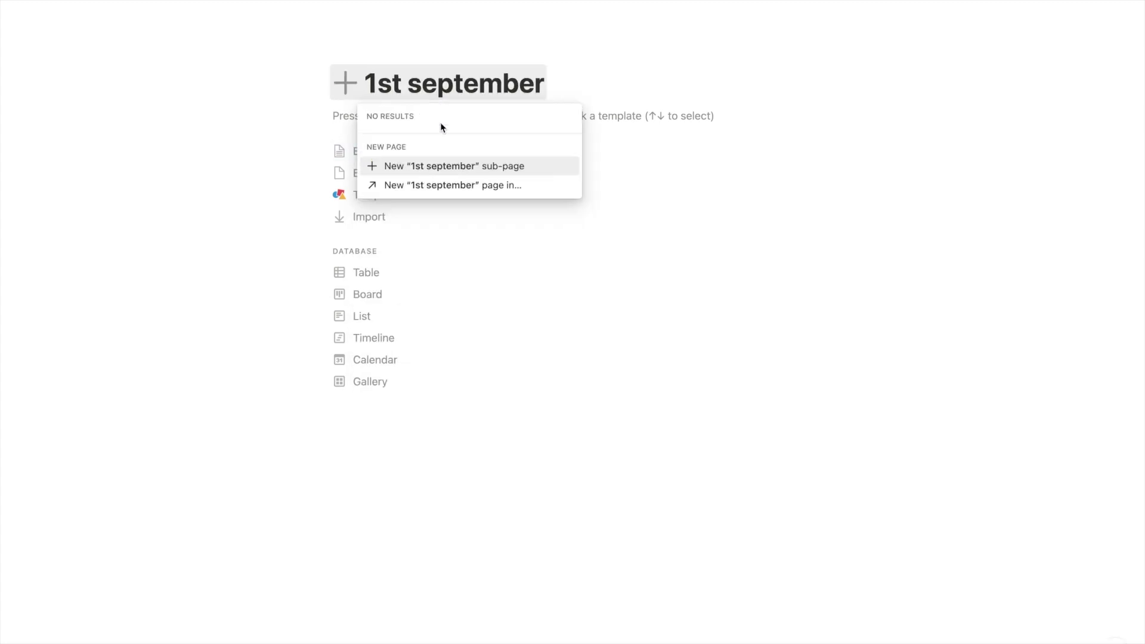
key("BackSpace")
key("BackSpace")
key("BackSpace")
key("BackSpace")
key("BackSpace")
key("BackSpace")
key("BackSpace")
key("BackSpace")
key("BackSpace")
key("BackSpace")
key("BackSpace")
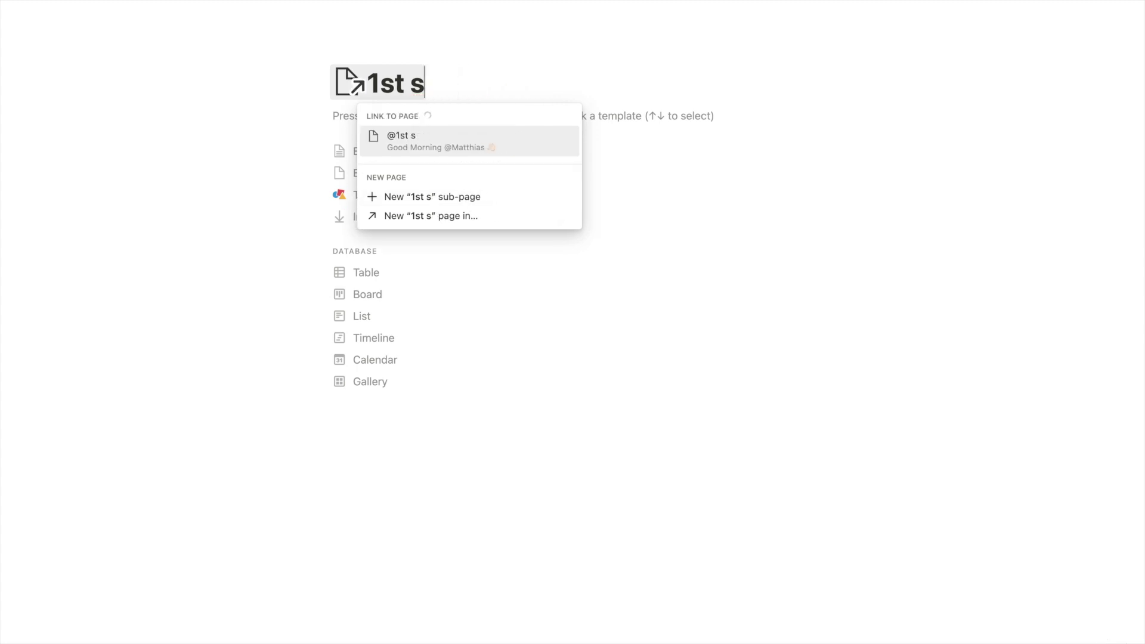
key("BackSpace")
key("BackSpace")
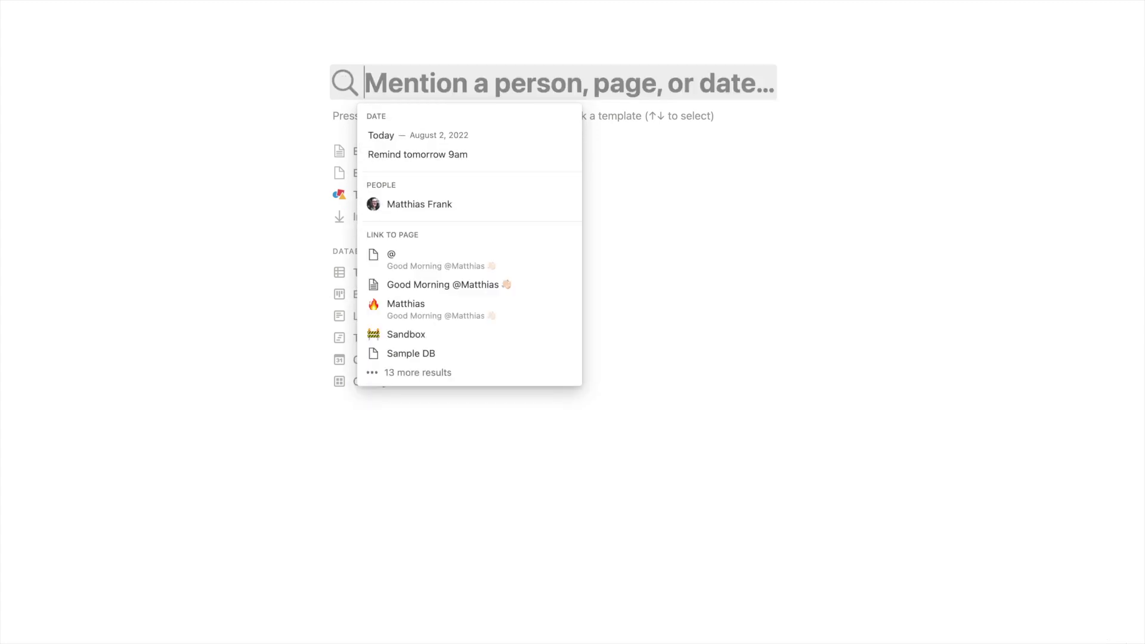
type("tomorr")
key("Return")
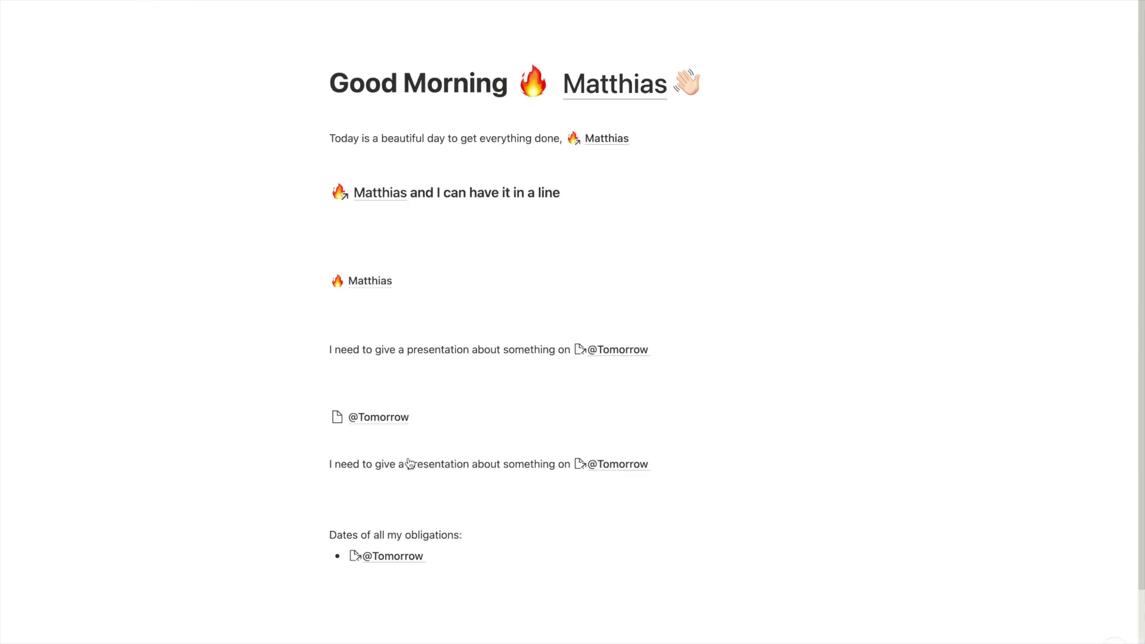
scroll(407, 444, "down", 2)
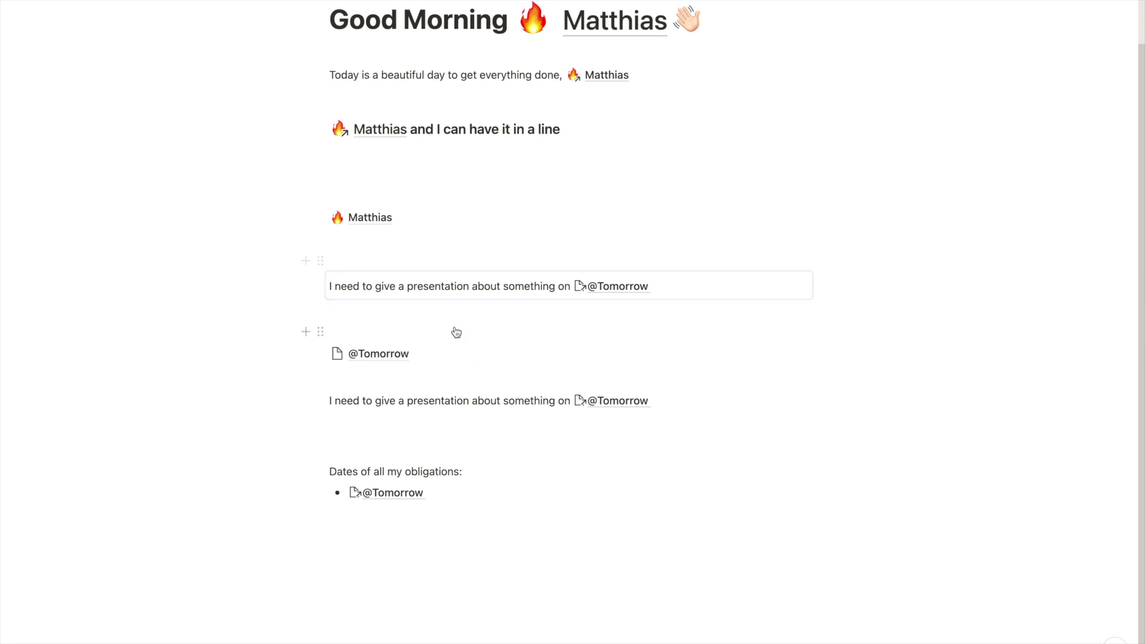
Replace the synced sentence with 'Great news, we already sold' and search for a Tomorrow mention
left_click(663, 280)
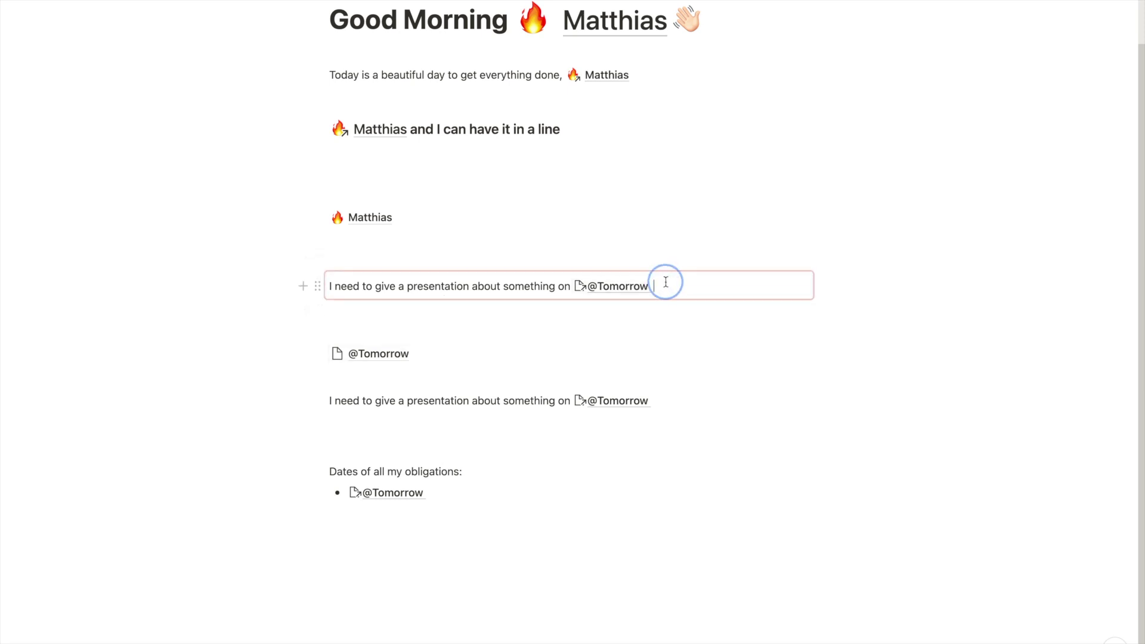
key("super+a")
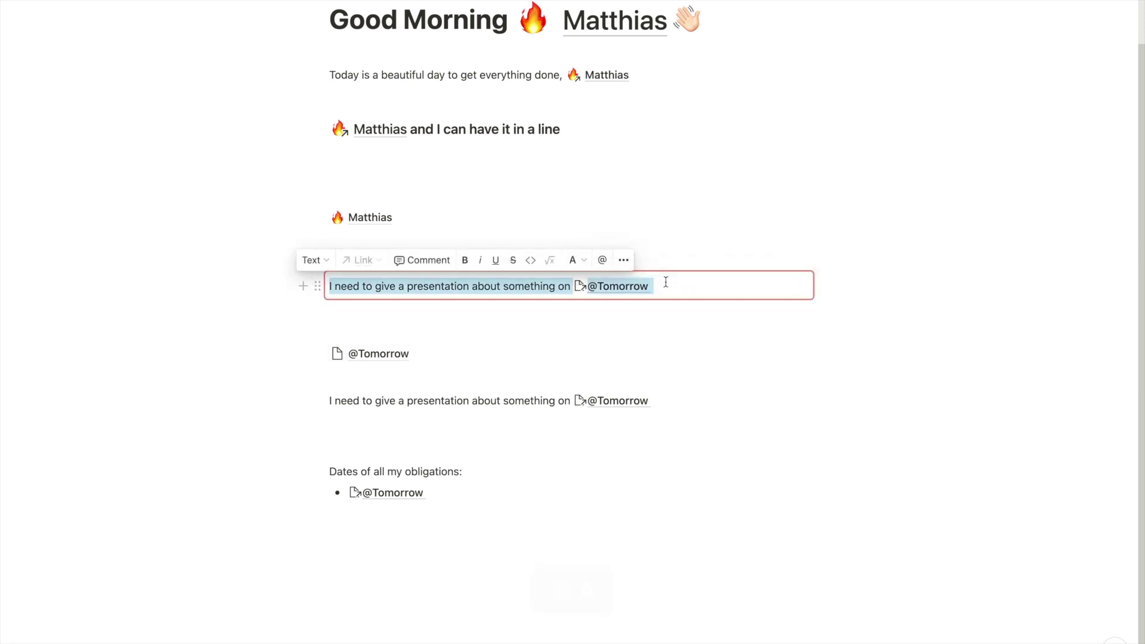
type("Great new")
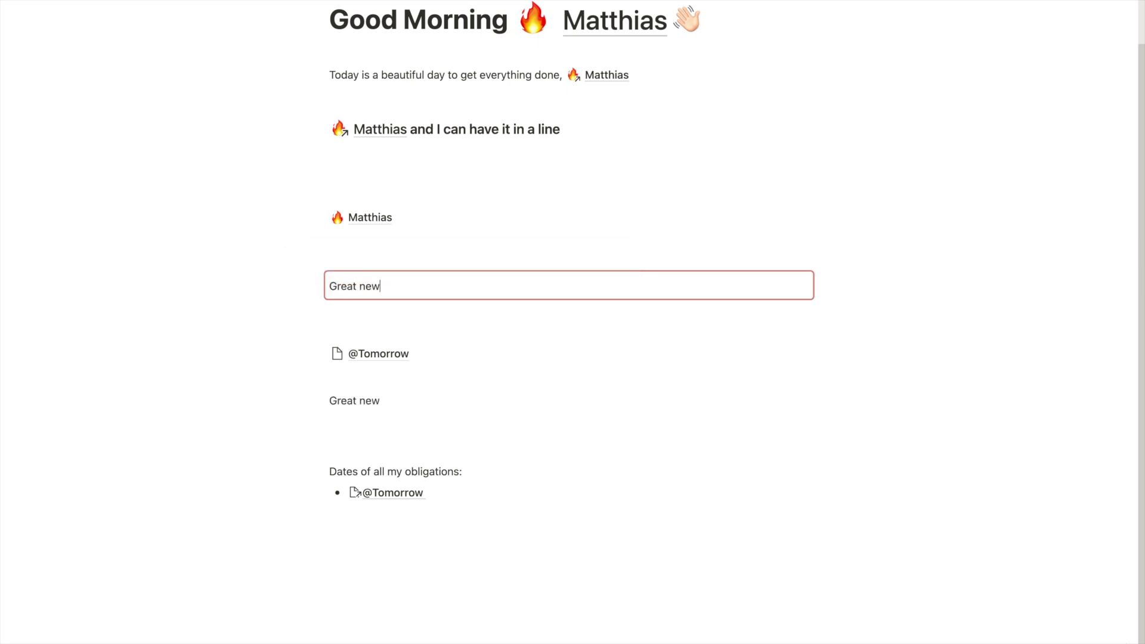
type("s, we already ")
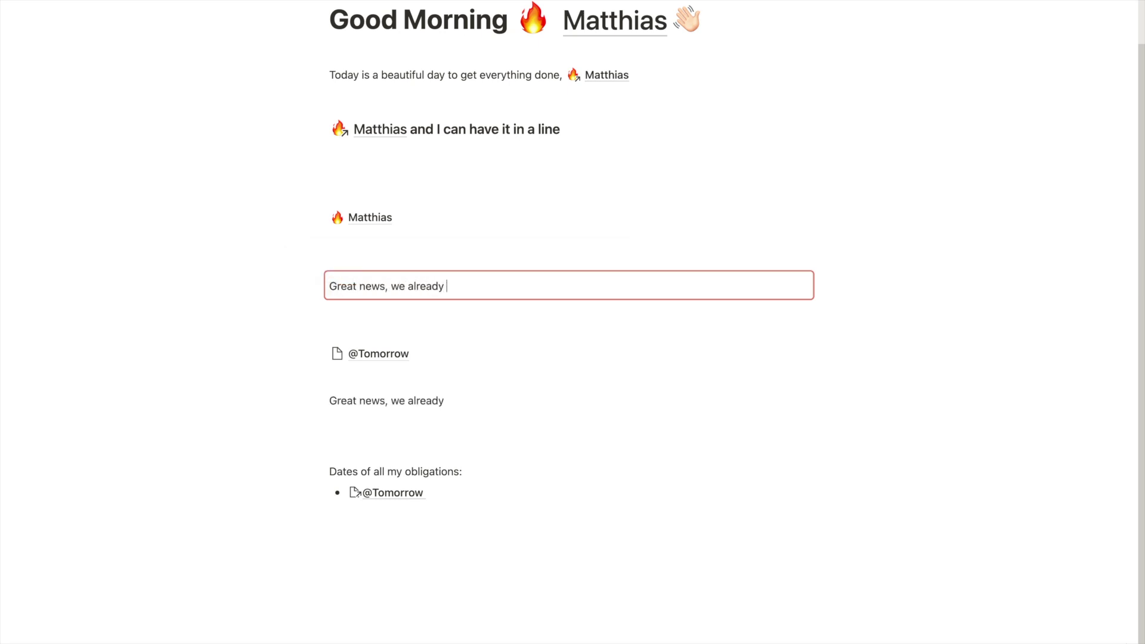
type("sold @@tom")
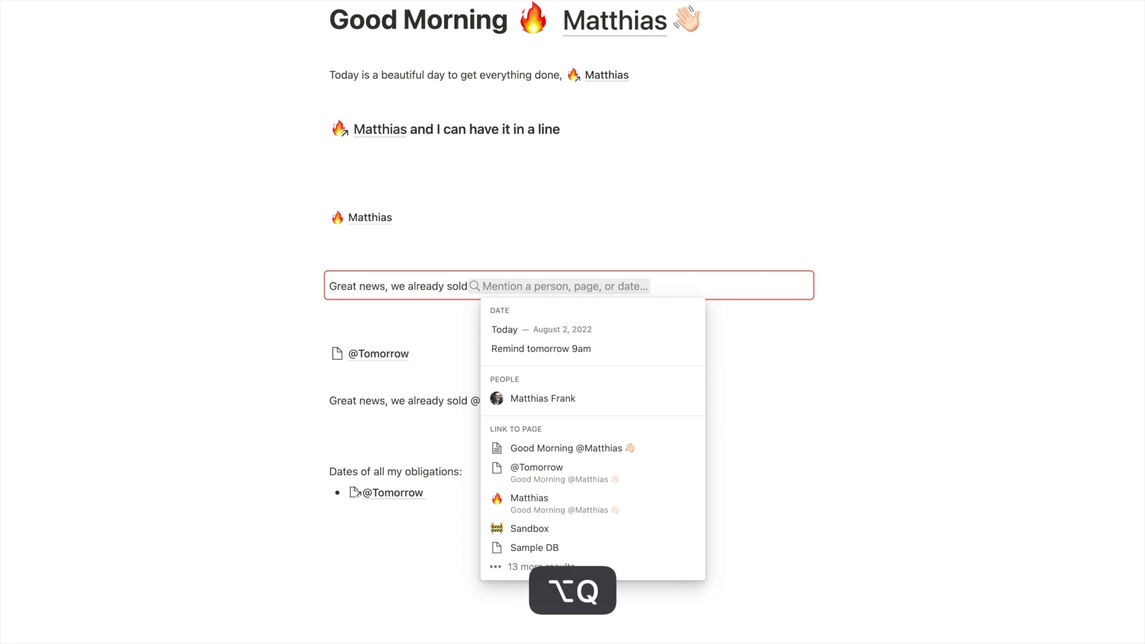
type("orr")
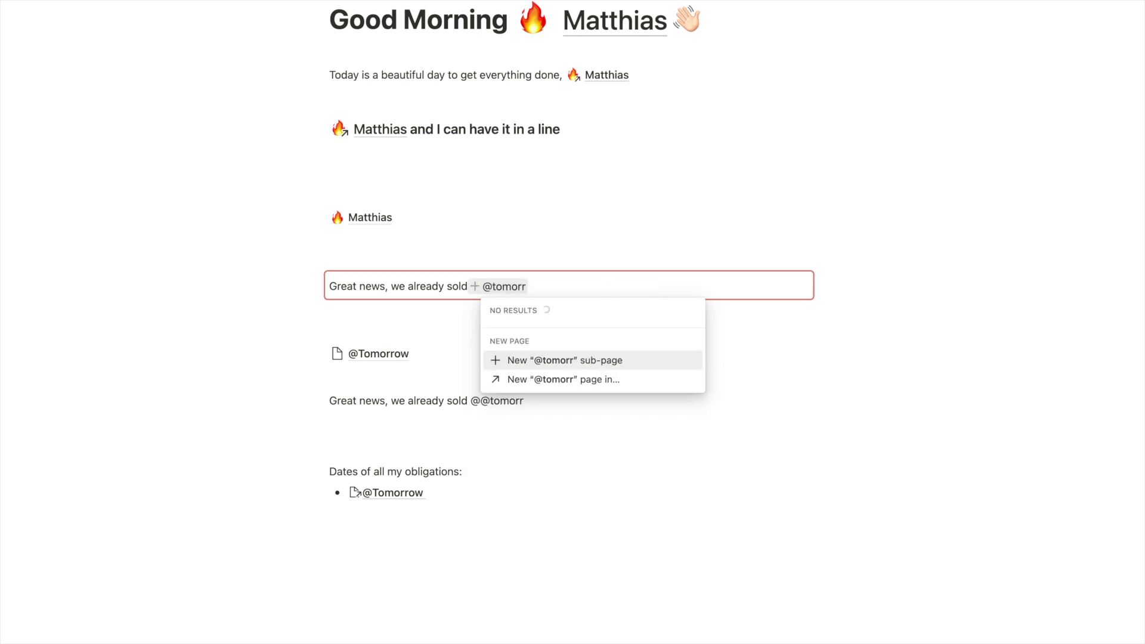
key("BackSpace")
key("BackSpace")
key("BackSpace")
key("BackSpace")
key("BackSpace")
key("BackSpace")
key("BackSpace")
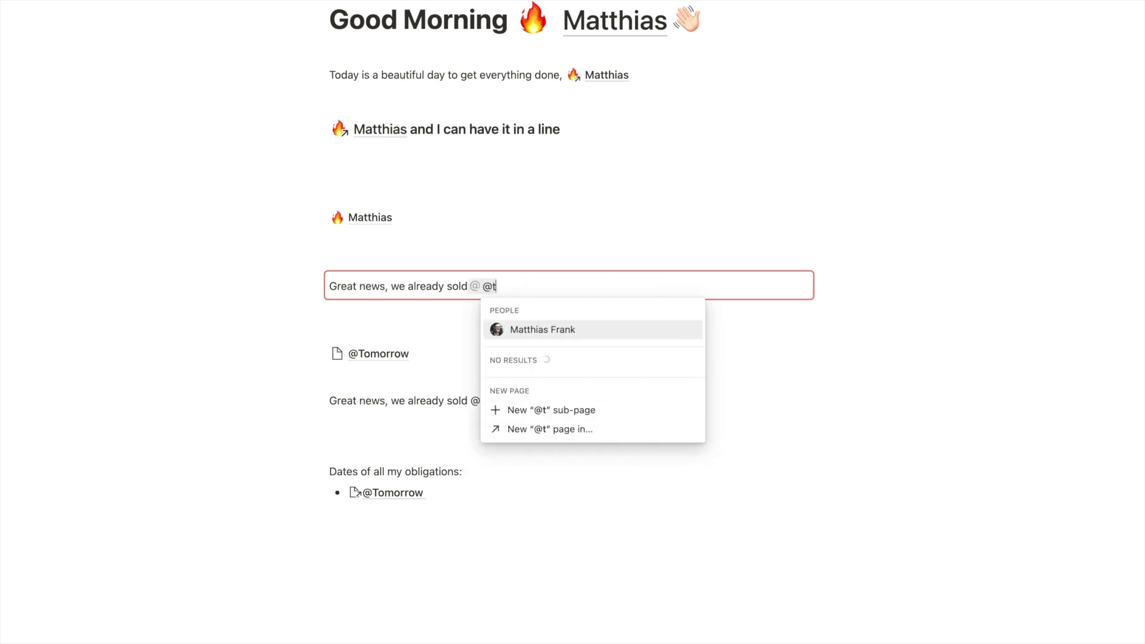
type("tomorro")
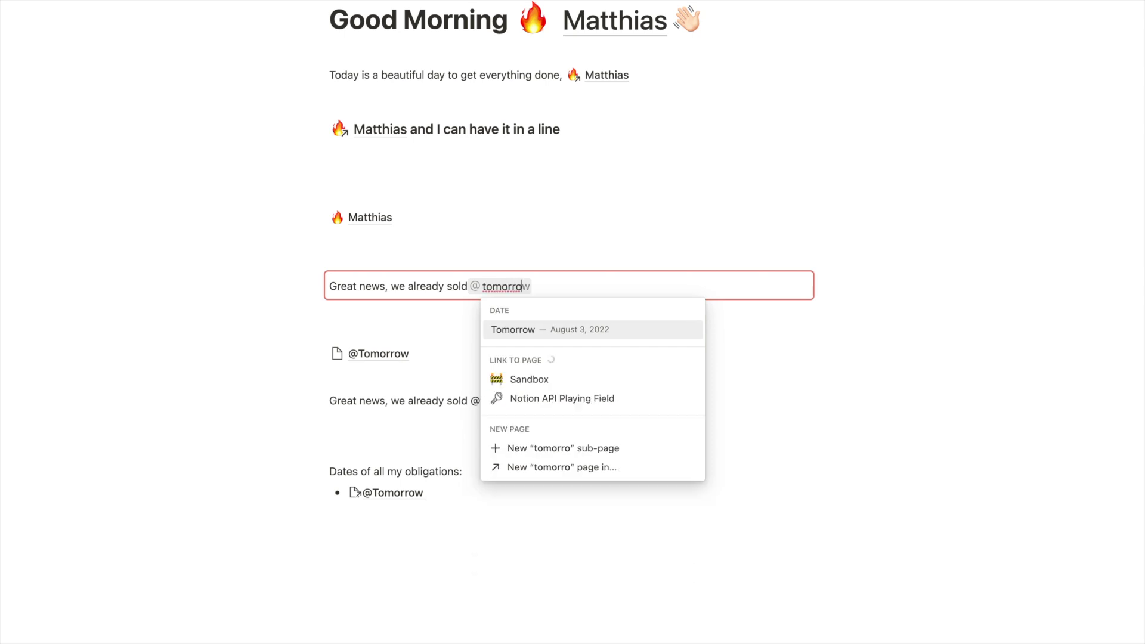
left_click(433, 307)
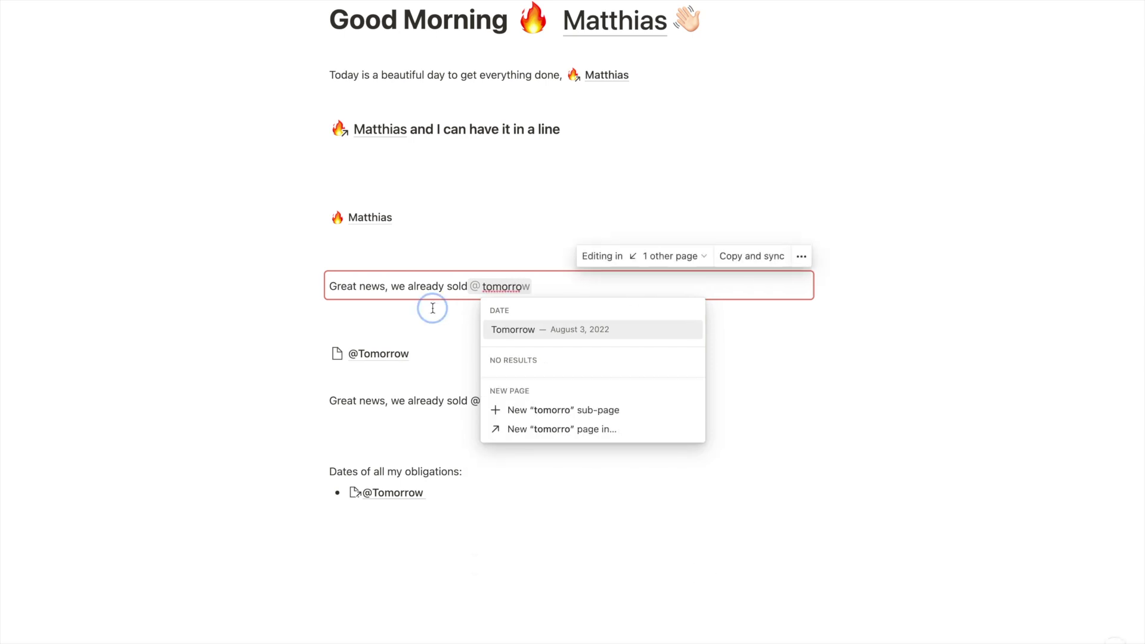
left_click(320, 355)
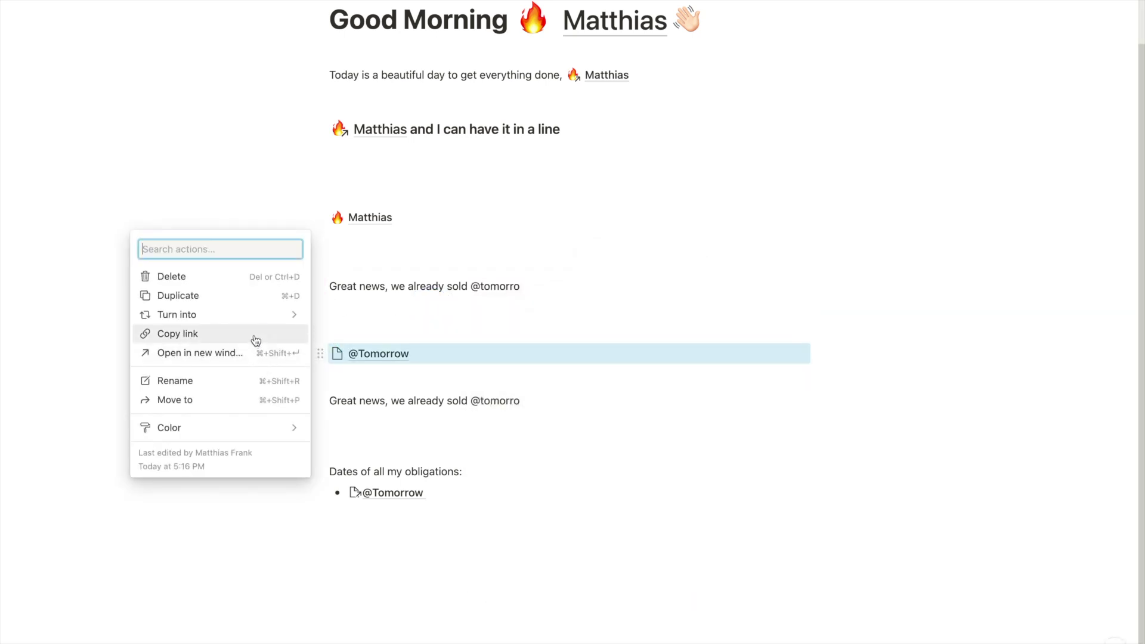
left_click(531, 287)
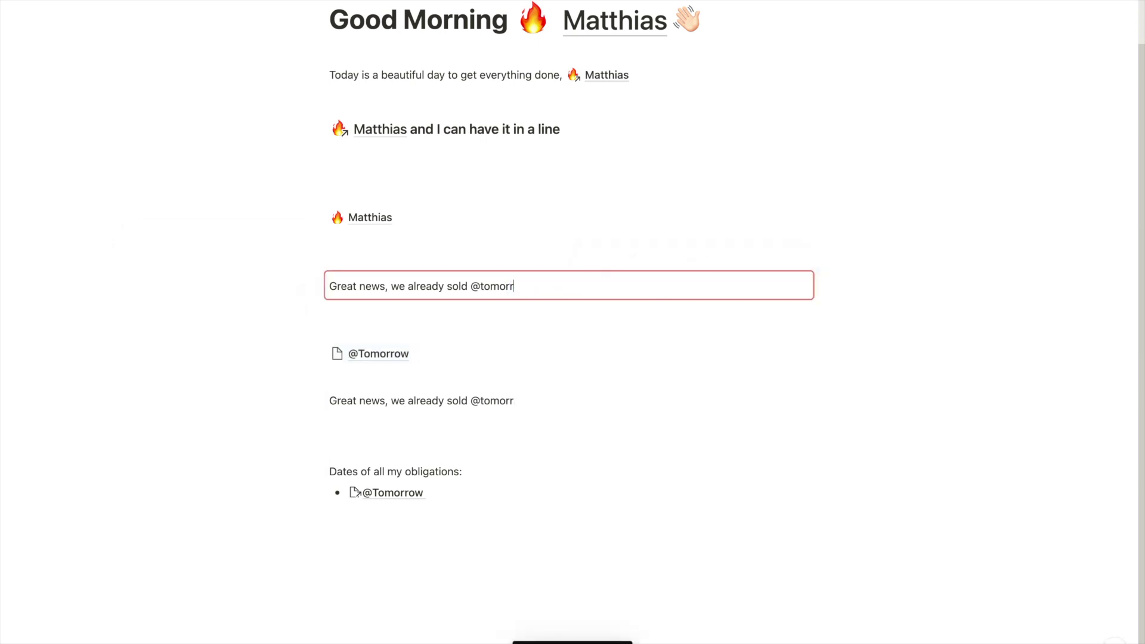
key("BackSpace")
key("BackSpace")
key("BackSpace")
key("BackSpace")
key("BackSpace")
key("BackSpace")
key("BackSpace")
key("BackSpace")
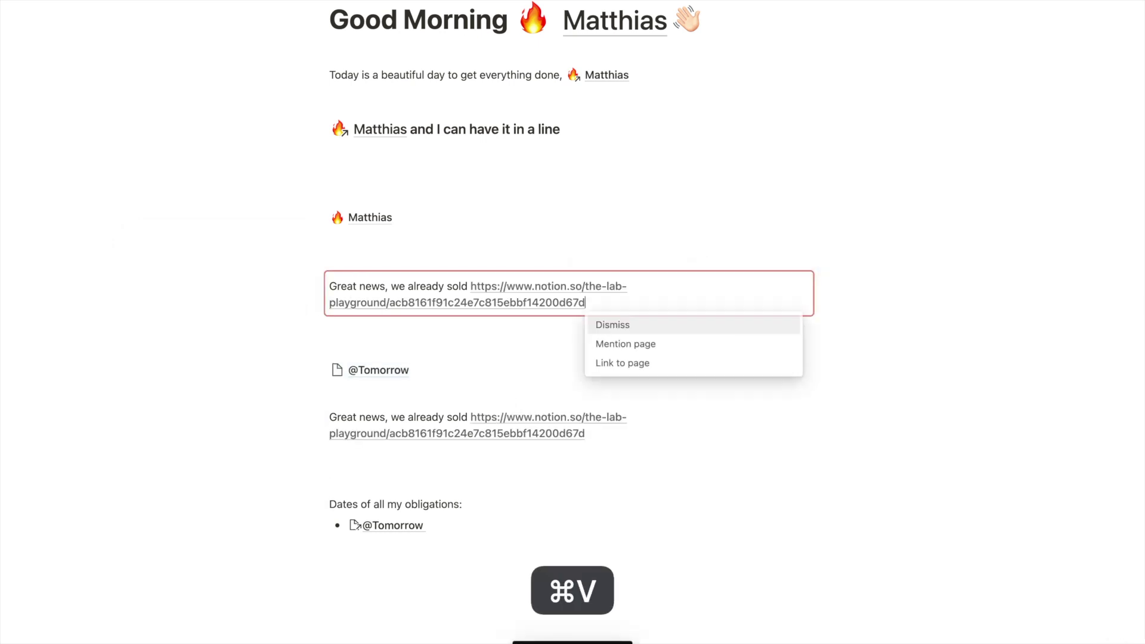
left_click(644, 343)
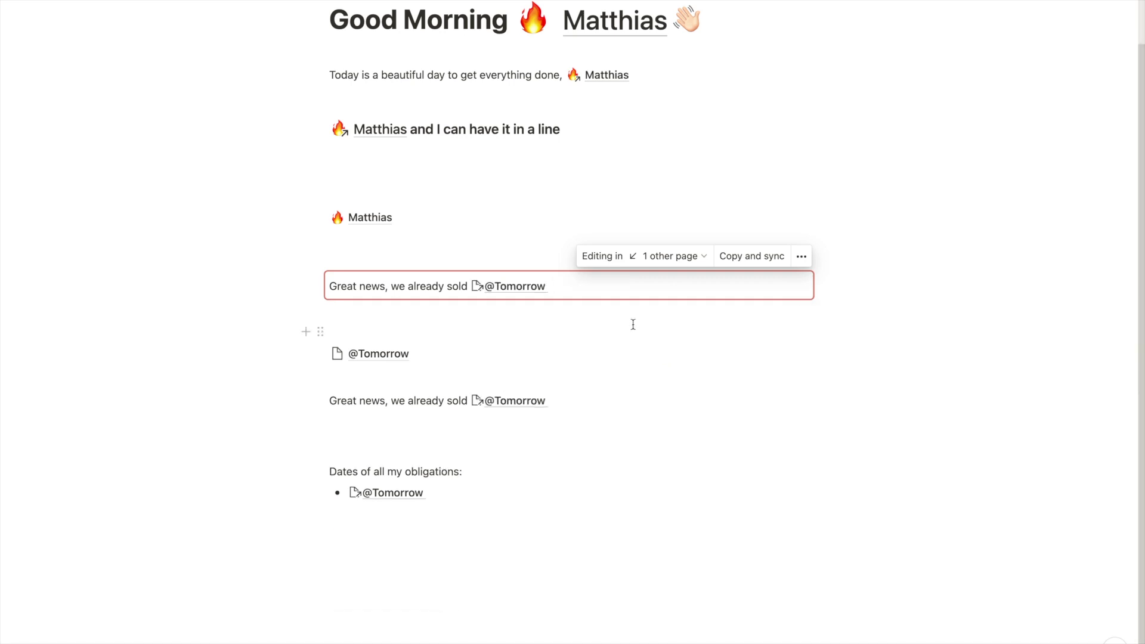
type("items")
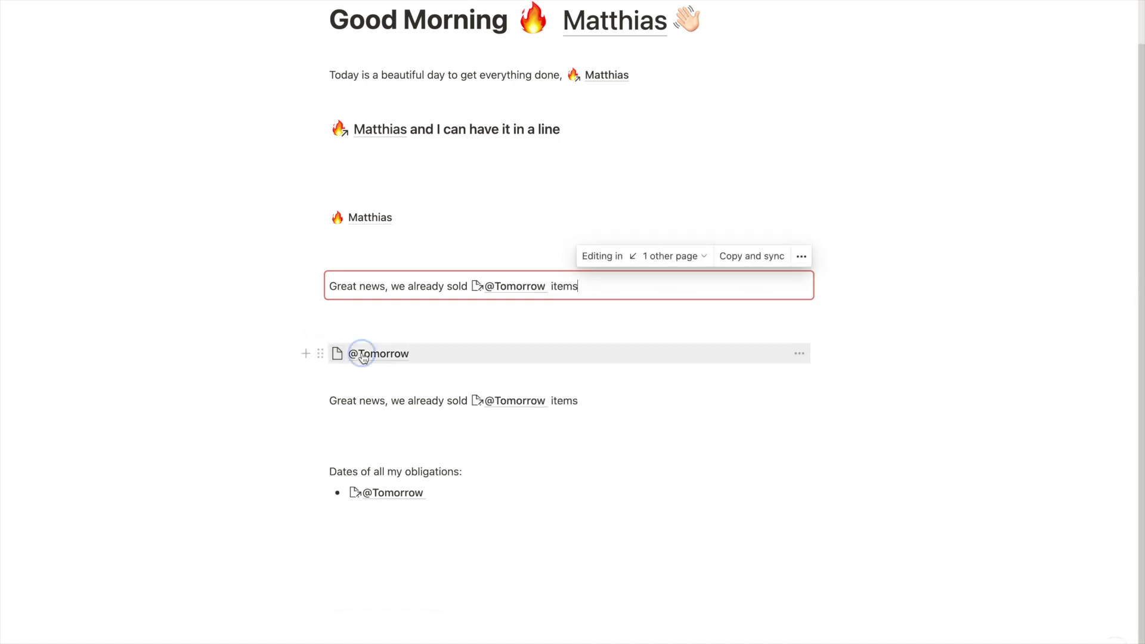
left_click(364, 355)
Rename the mentioned page to 66 and return to Good Morning
key("super+a")
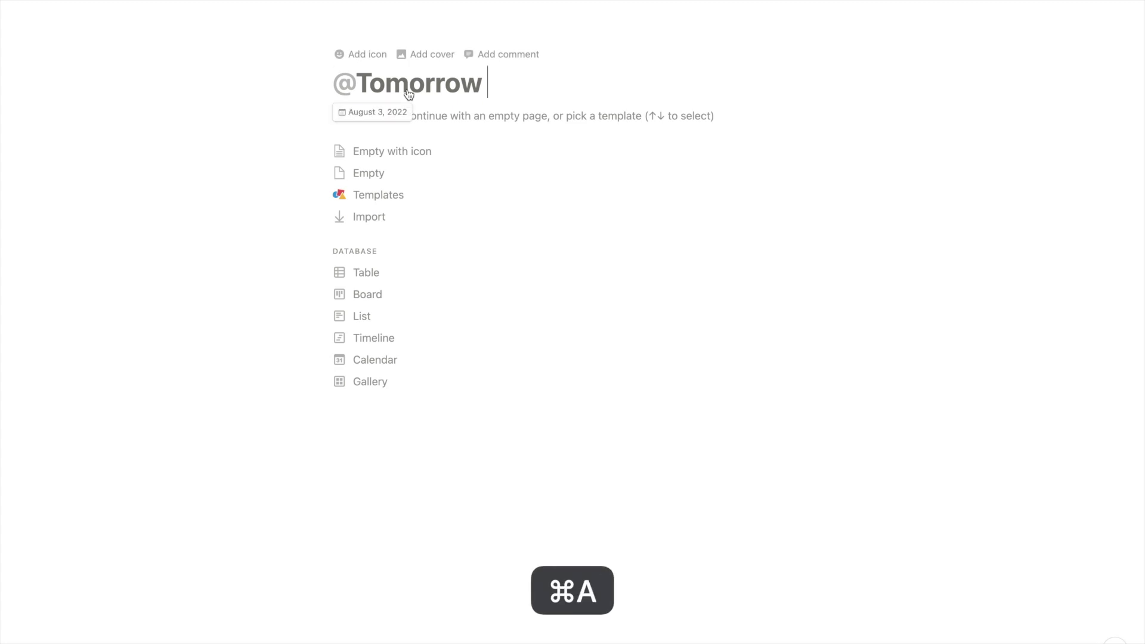
type("66")
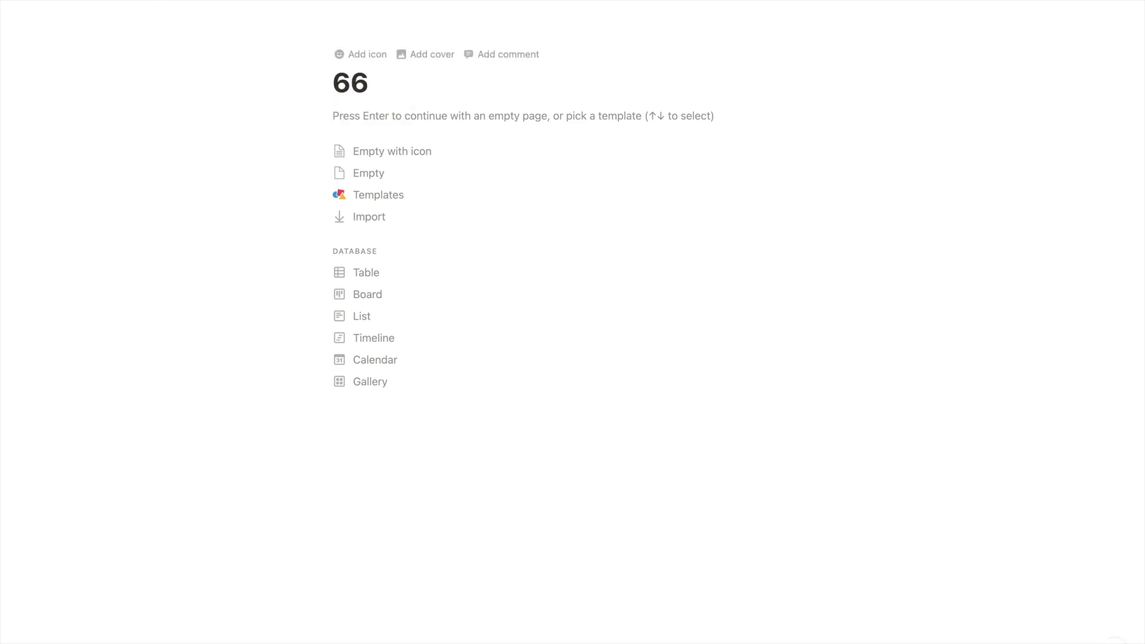
key("super+bracketleft")
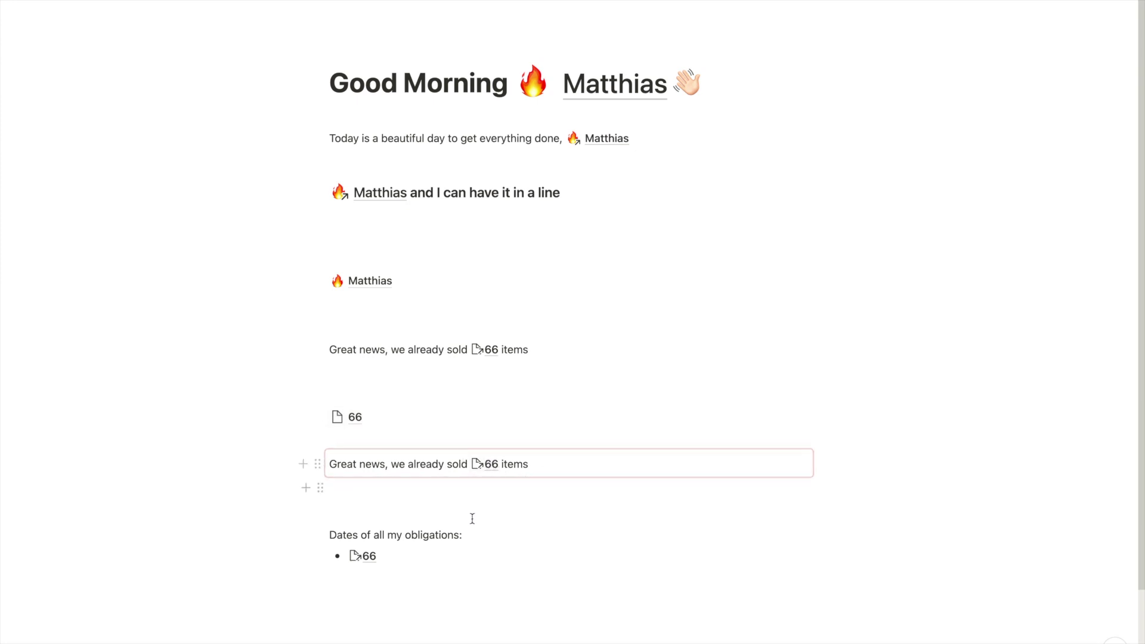
Change the obligations heading to 'All Sales' and append 'of Item' to the 66 bullet
left_click(482, 539)
key("super+a")
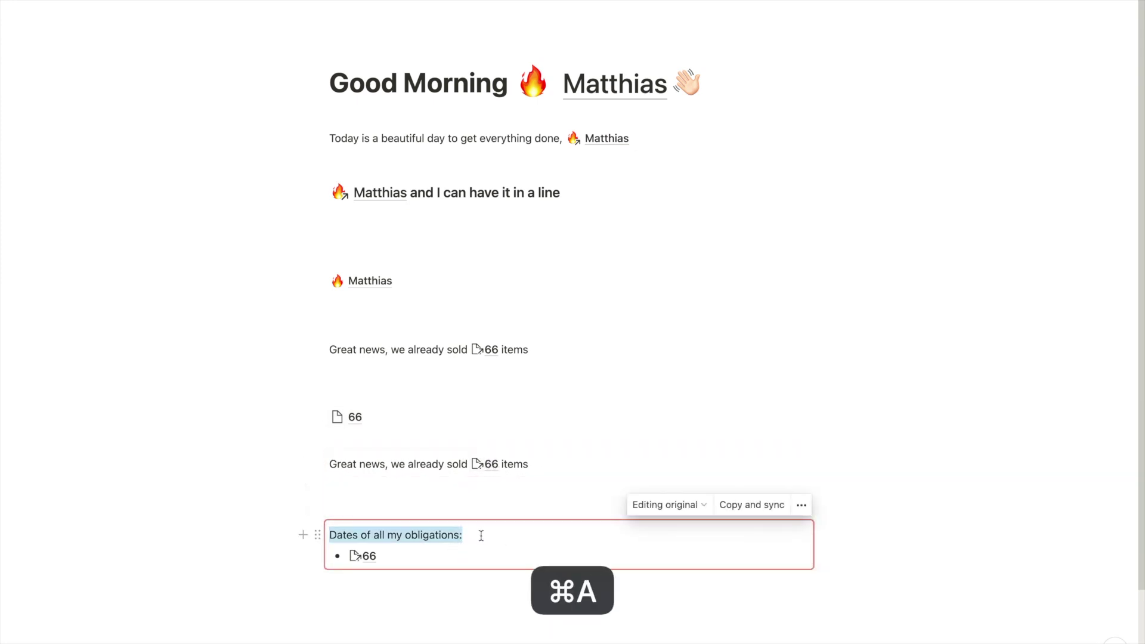
type("All Sales")
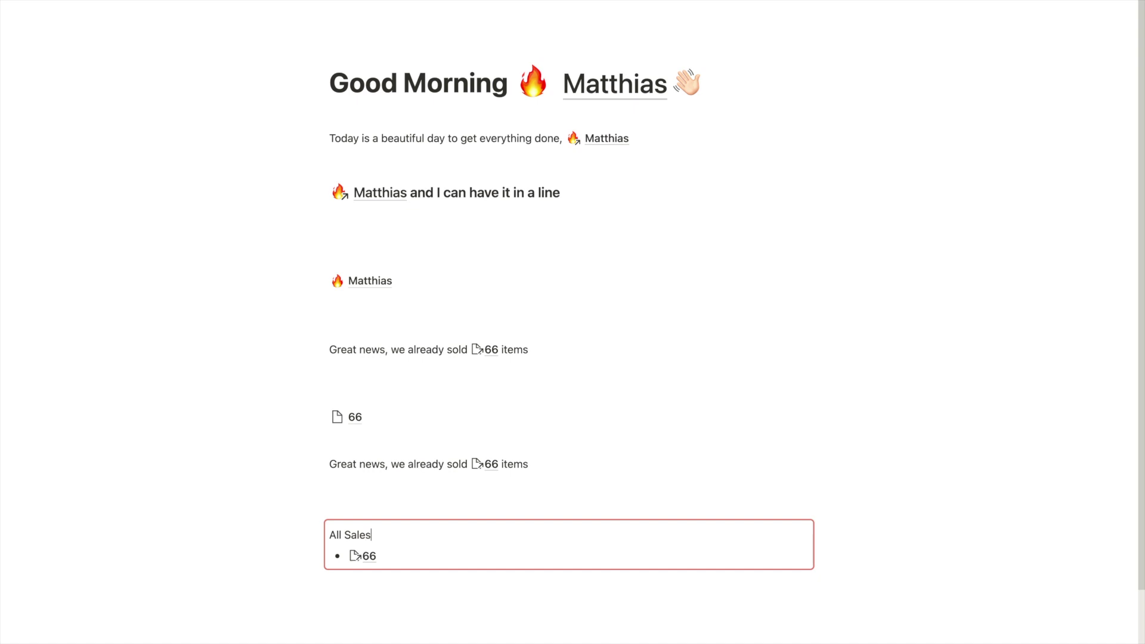
left_click(492, 556)
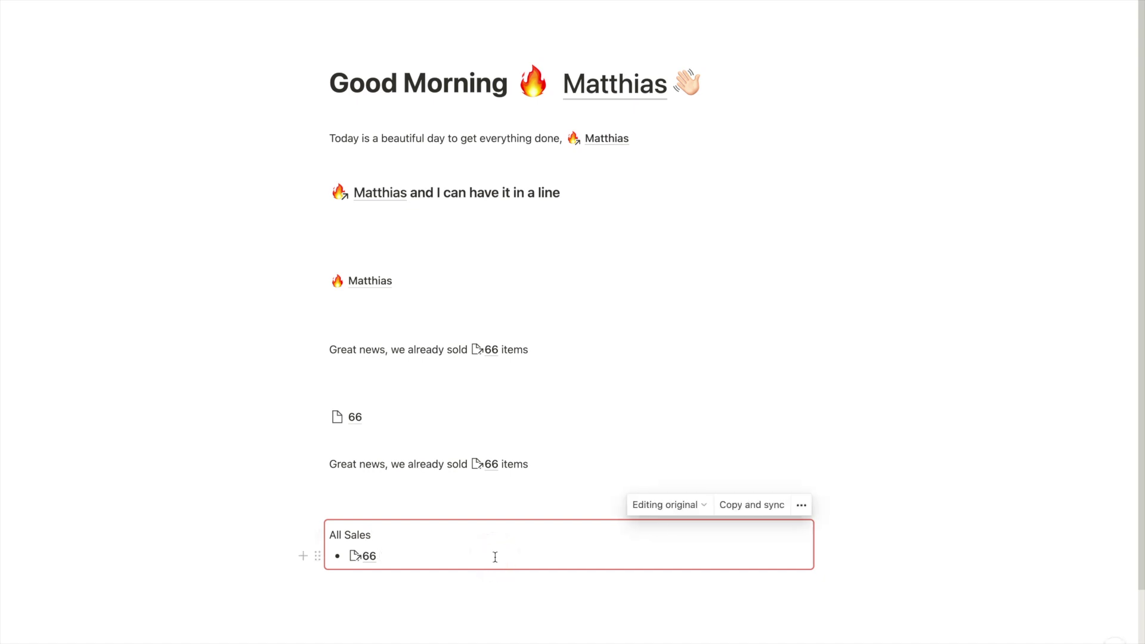
type("of Item XYZ")
Rename the 66 page to 67 so every mention reads 67
left_click(358, 417)
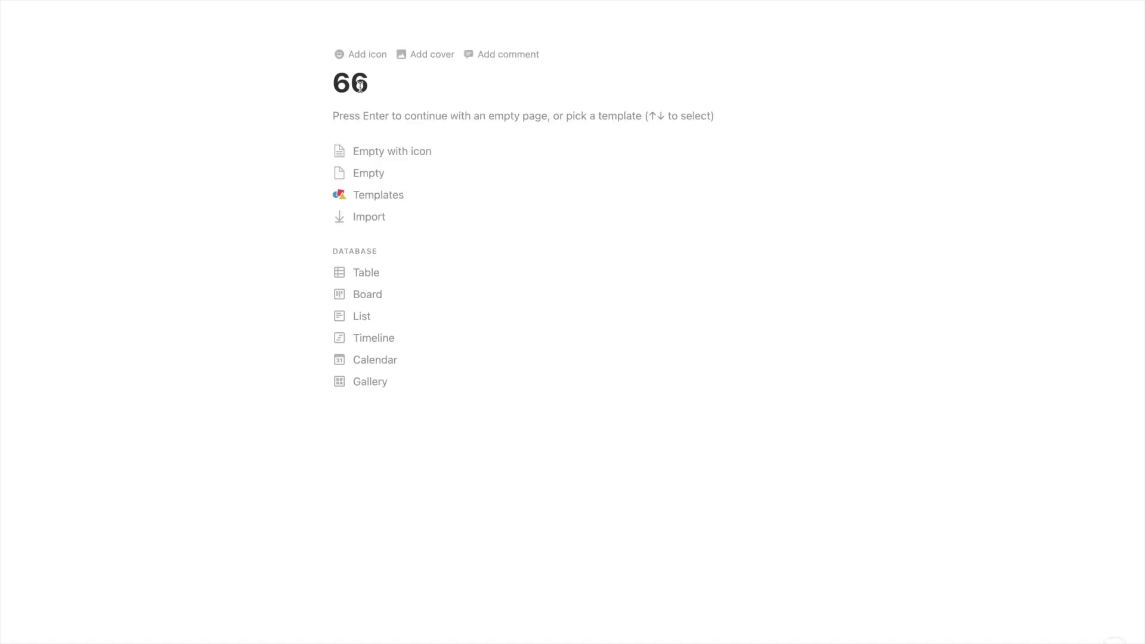
key("BackSpace")
type("7")
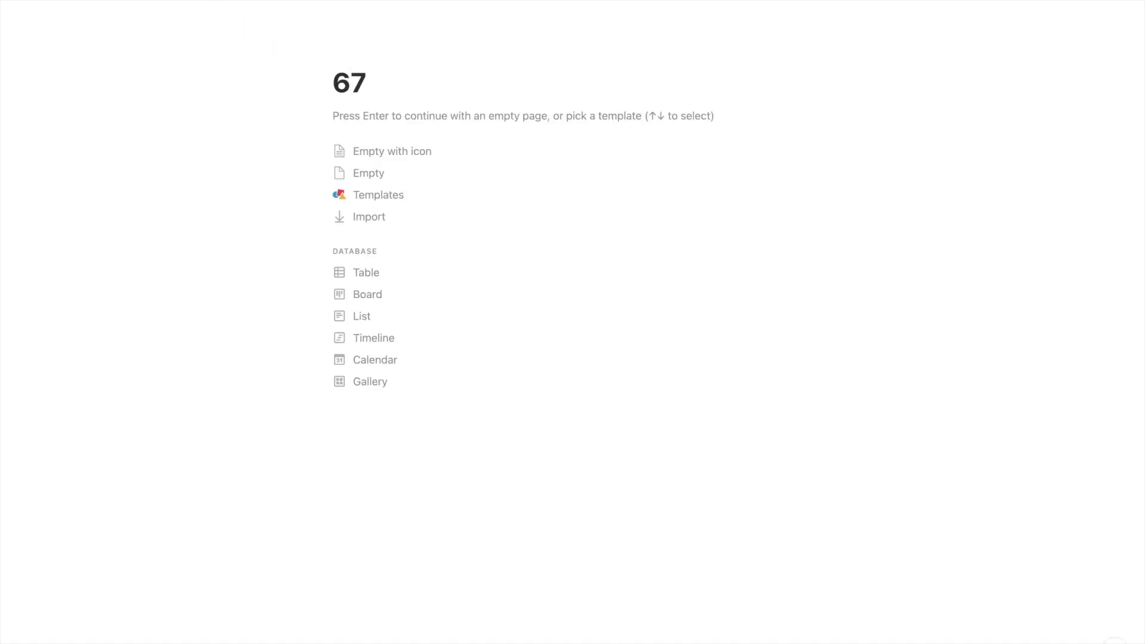
key("super+bracketleft")
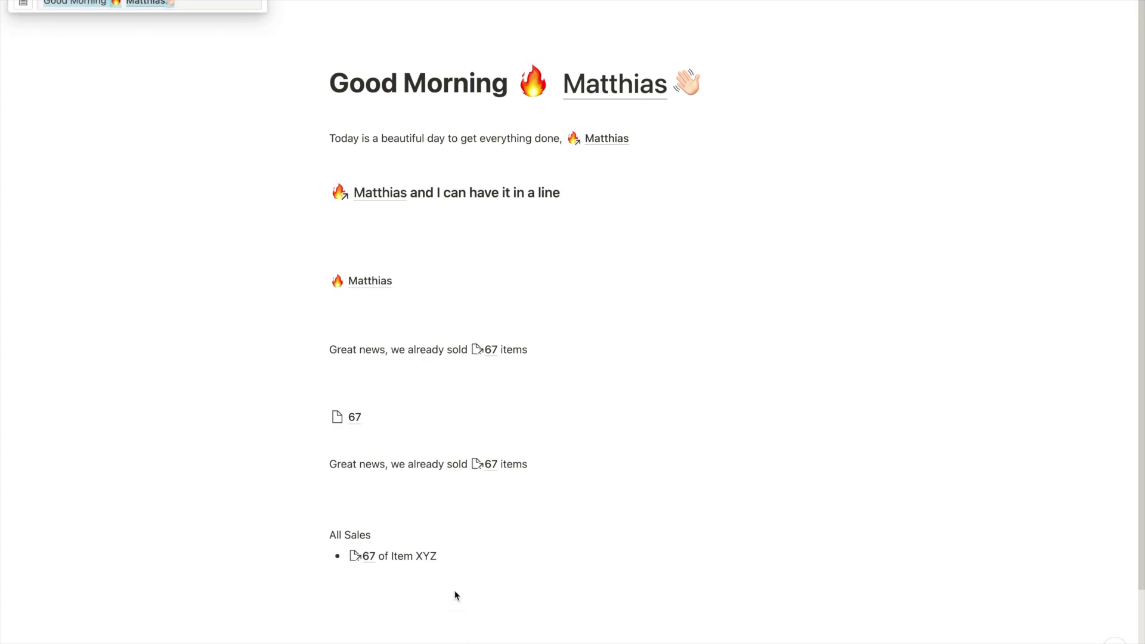
left_click(455, 595)
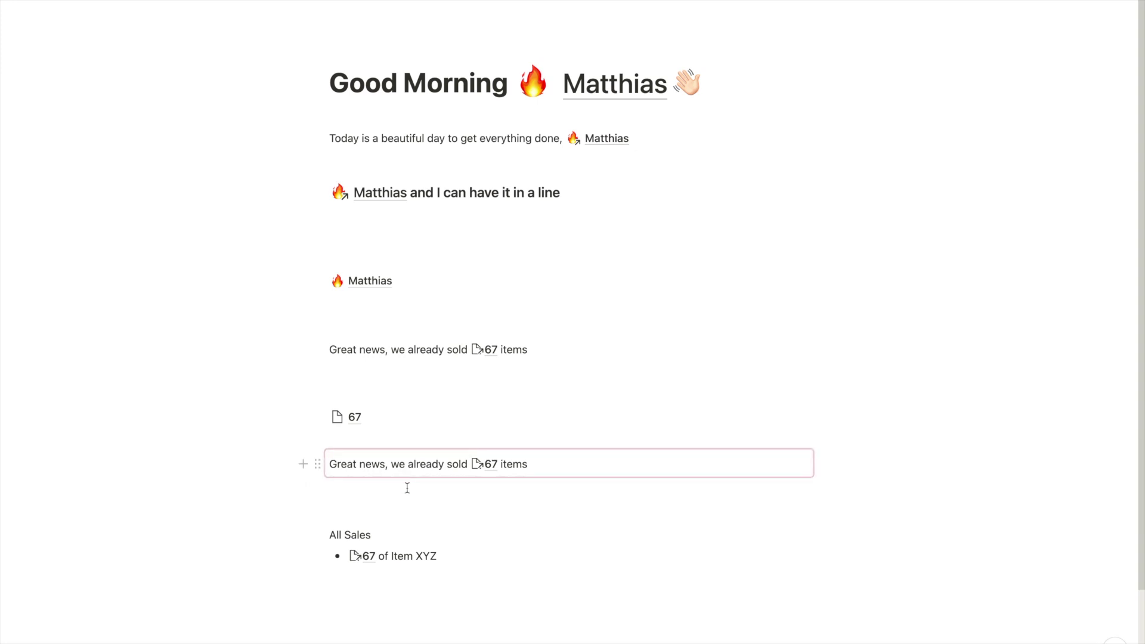
Insert an inline table database titled 'Variables' below the sales list
scroll(397, 594, "down", 2)
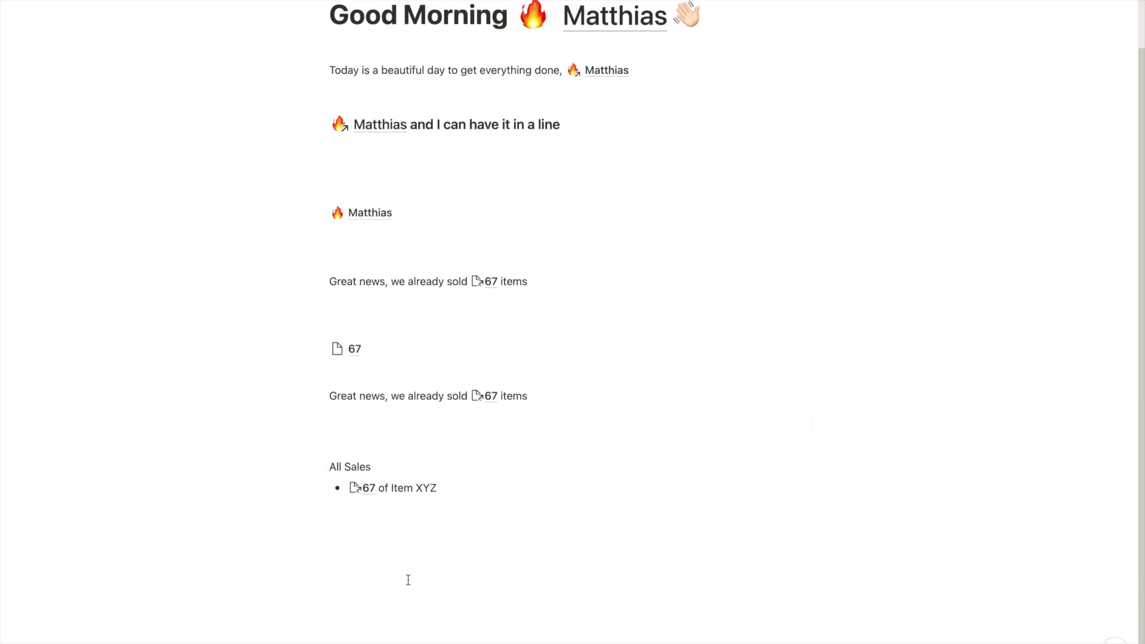
left_click(412, 578)
key("Return")
type("/data")
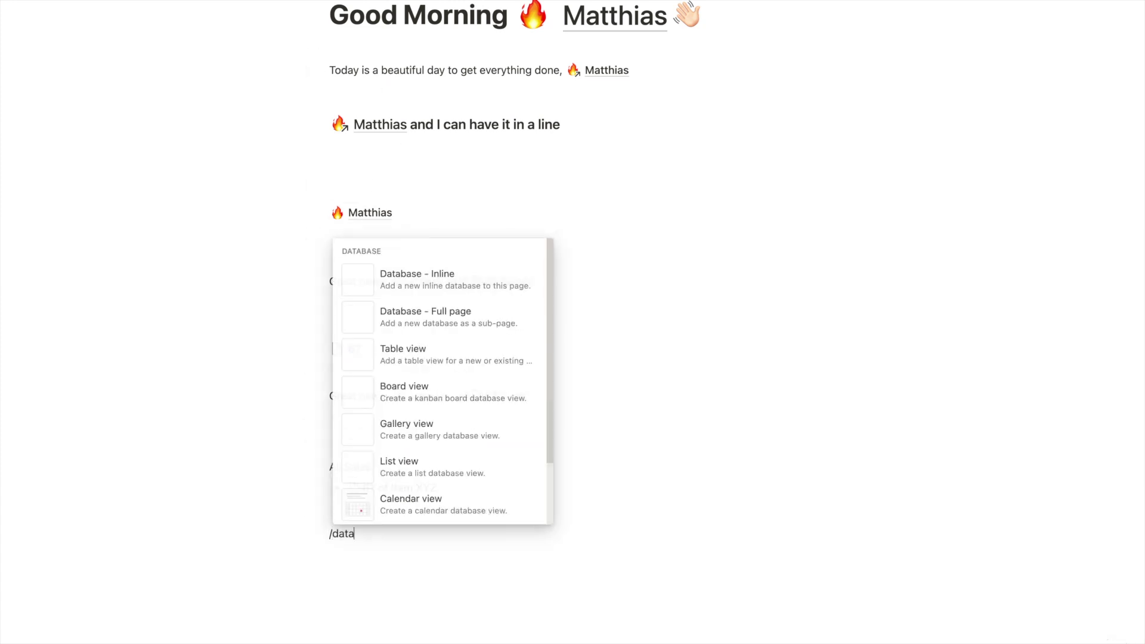
key("Return")
type("V")
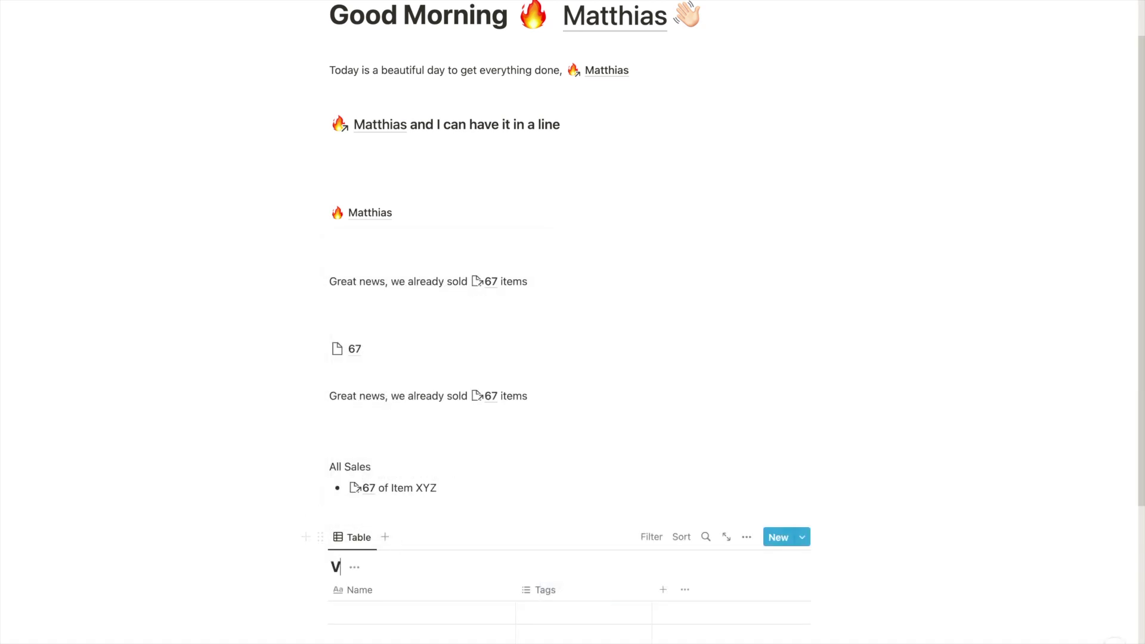
type("ariables")
scroll(518, 530, "down", 3)
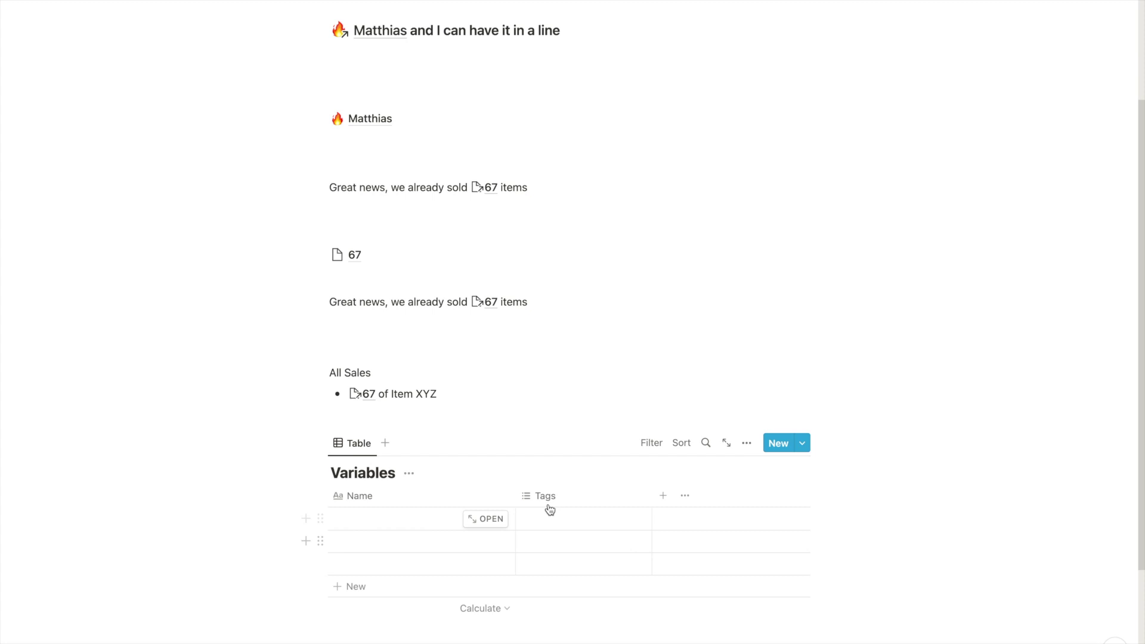
Rename the Tags column to 'Purpose' and make it a Text property
left_click(558, 503)
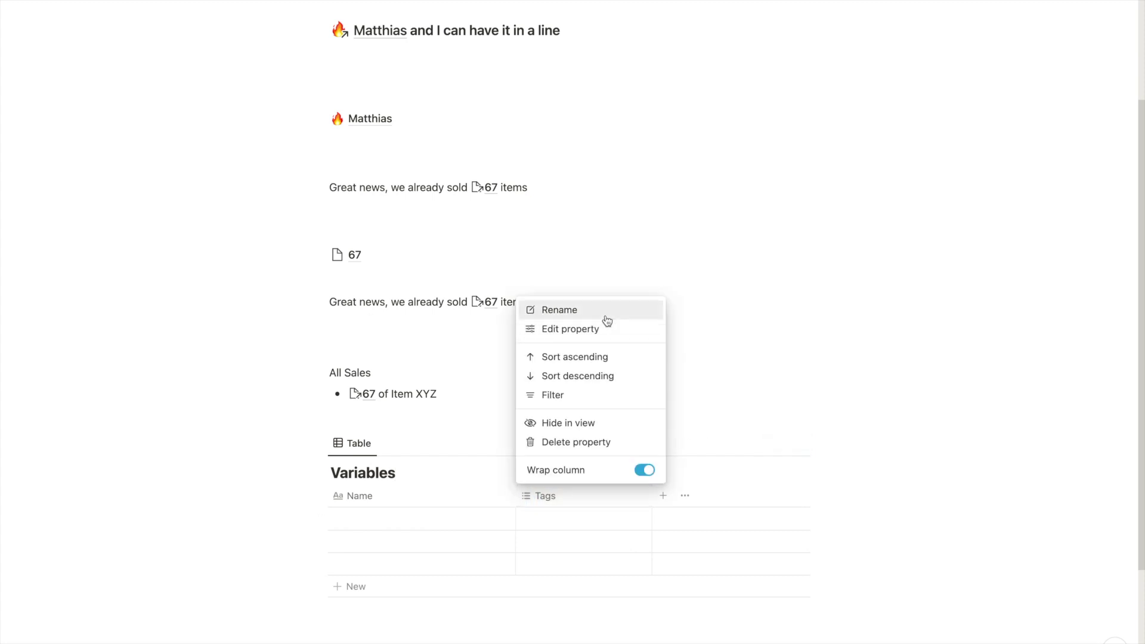
left_click(639, 335)
type("Purpose")
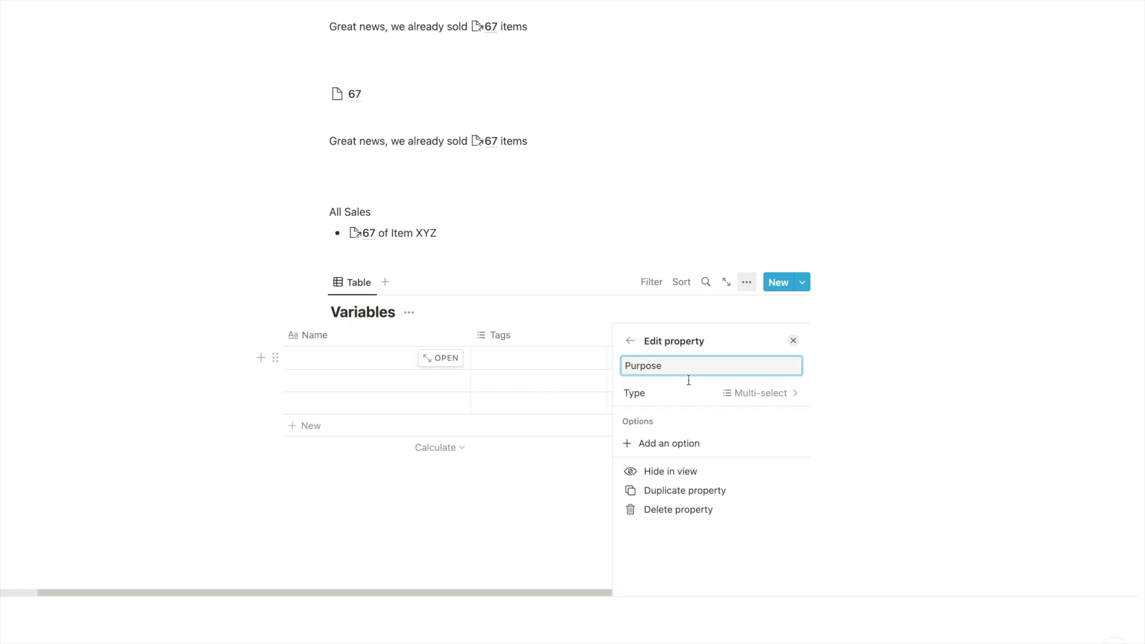
left_click(688, 392)
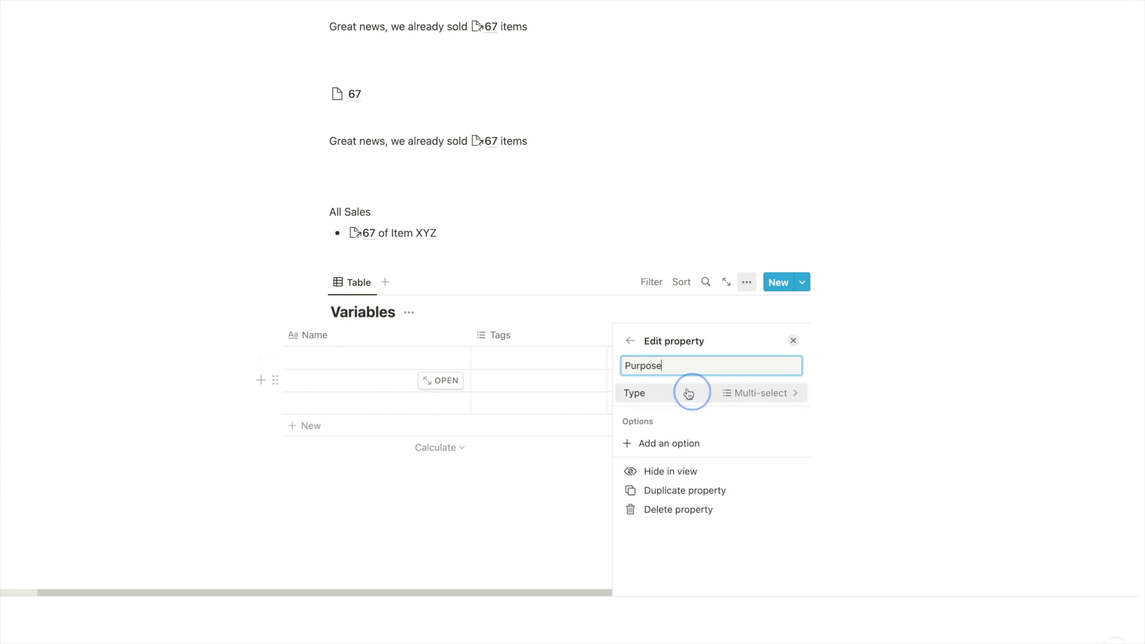
left_click(654, 287)
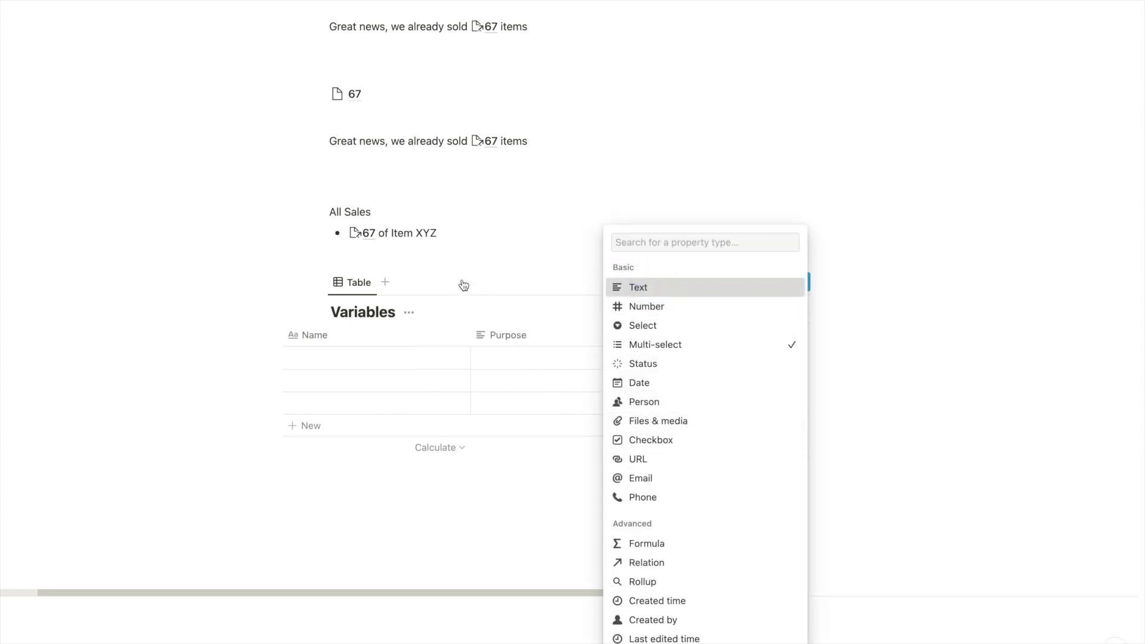
left_click(182, 358)
Delete the three empty rows from the Variables table
left_click_drag(245, 352, 364, 404)
key("Delete")
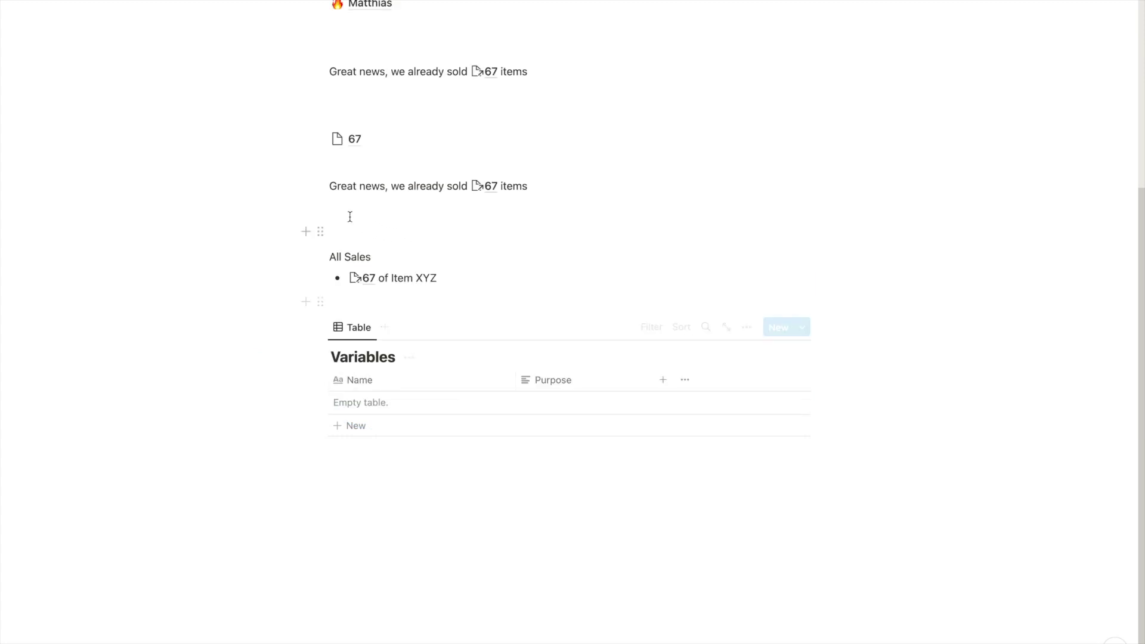
scroll(334, 203, "up", 3)
Move the 67 page into the Variables table with Purpose 'Sales Numbers for Item XYZ'
left_click_drag(321, 234, 388, 492)
left_click(546, 475)
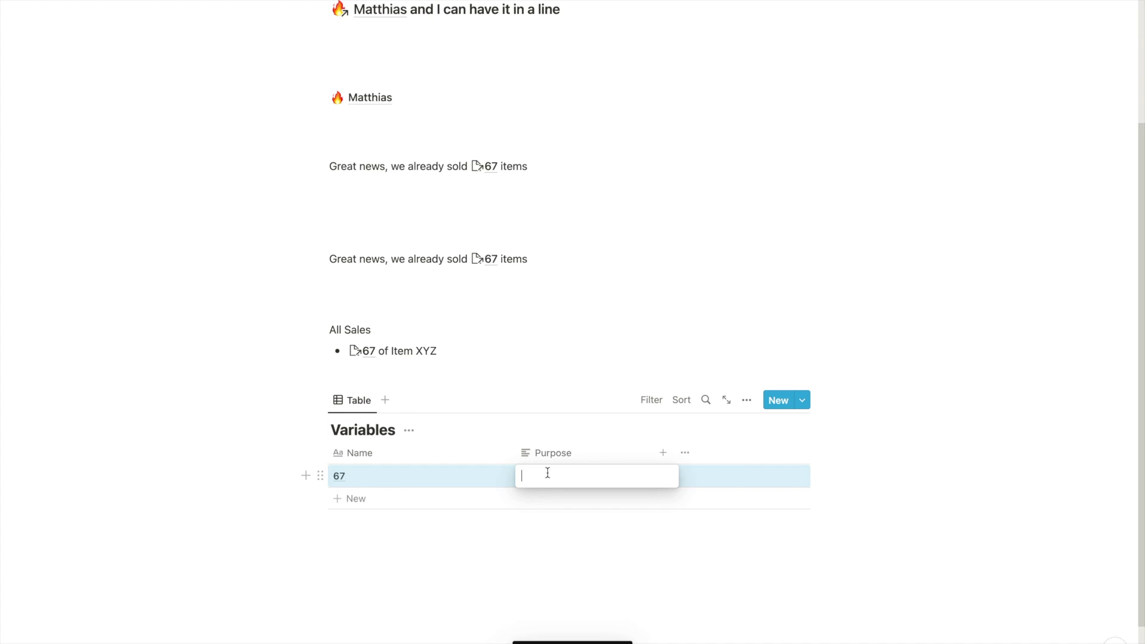
type("Sales Numbers of")
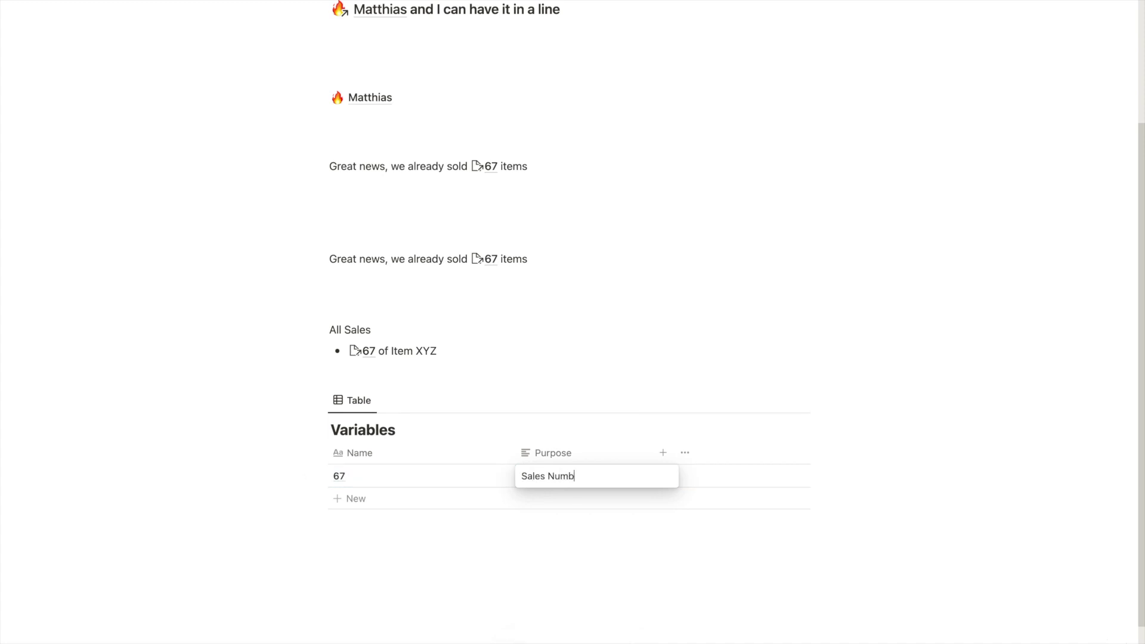
key("BackSpace")
key("BackSpace")
type("for Item C")
key("BackSpace")
type("XYZ")
key("Escape")
Move the fire-emoji name page into the table with Purpose 'Global Name Variable'
mouse_move(301, 97)
left_click_drag(320, 97, 391, 492)
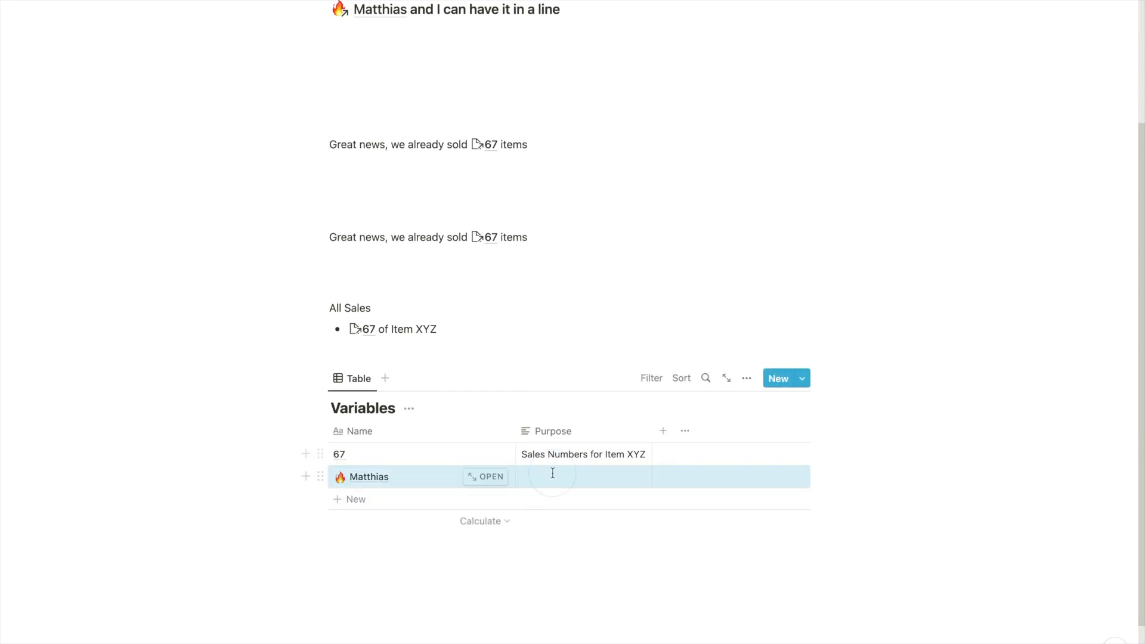
left_click(550, 476)
type("Global Name")
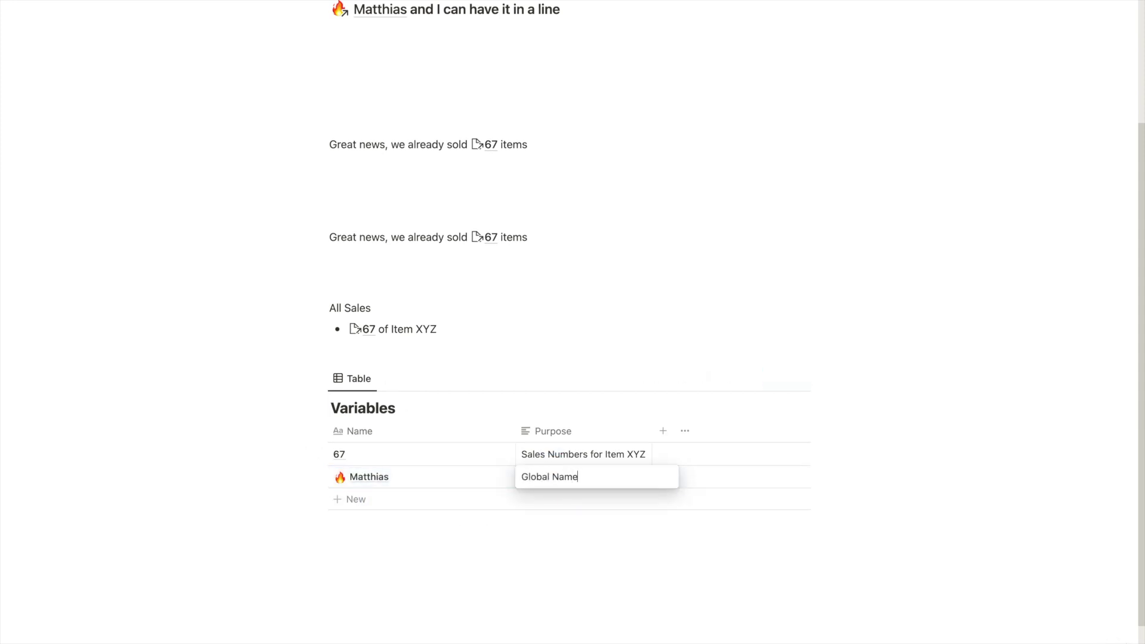
type(" Variable")
key("Escape")
scroll(364, 366, "up", 1)
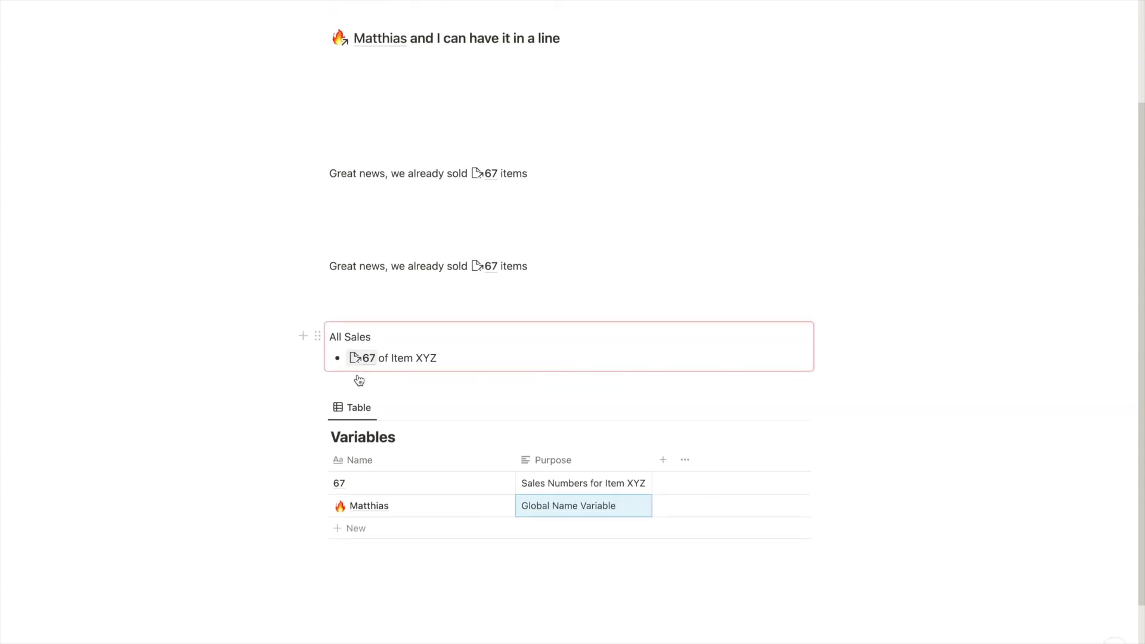
scroll(382, 352, "up", 3)
scroll(448, 160, "up", 4)
scroll(354, 416, "down", 10)
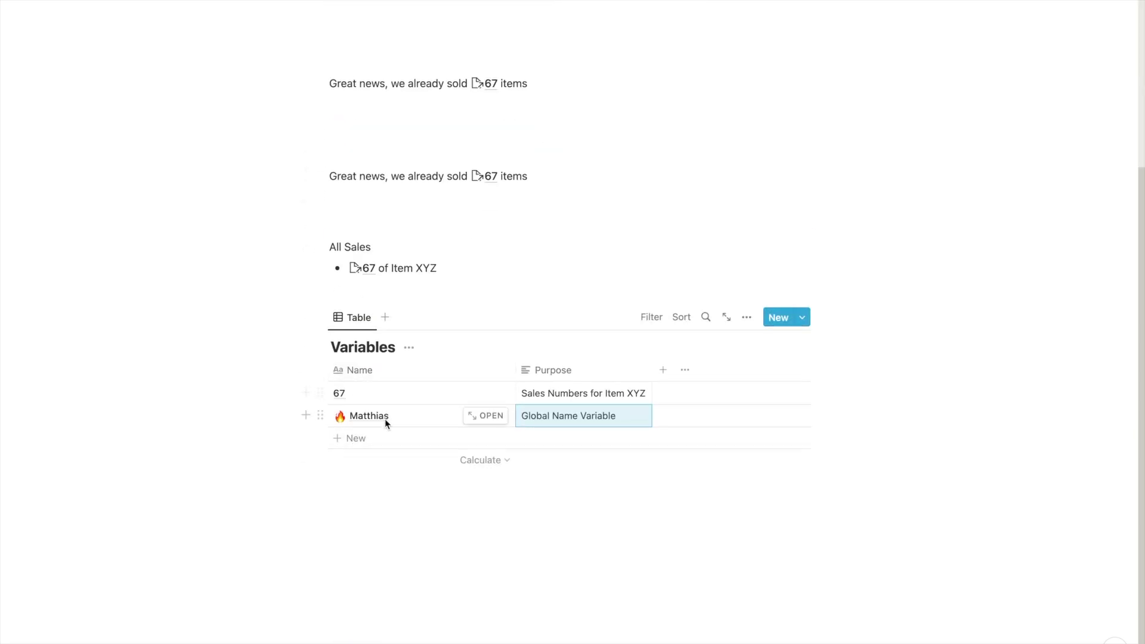
scroll(385, 420, "up", 5)
scroll(437, 504, "up", 4)
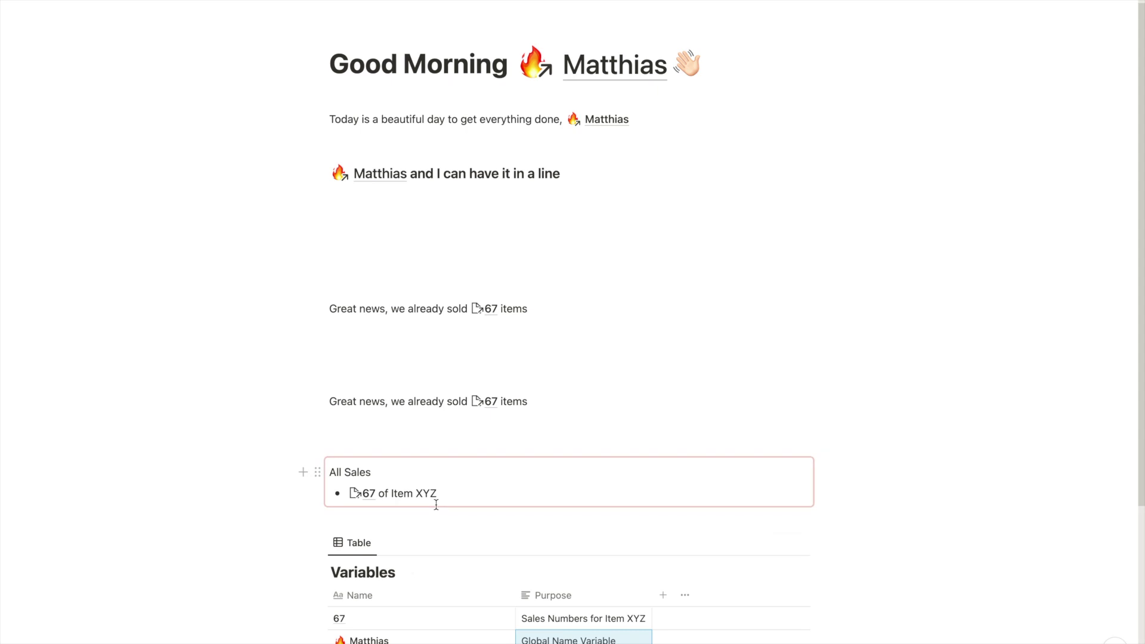
scroll(567, 496, "down", 3)
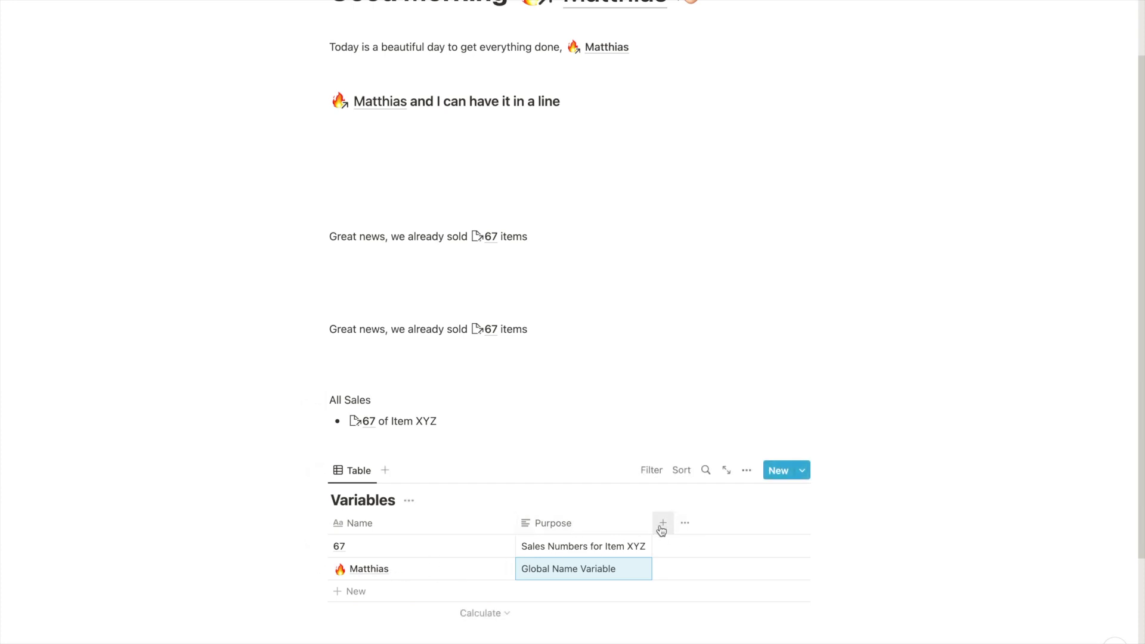
scroll(662, 529, "up", 3)
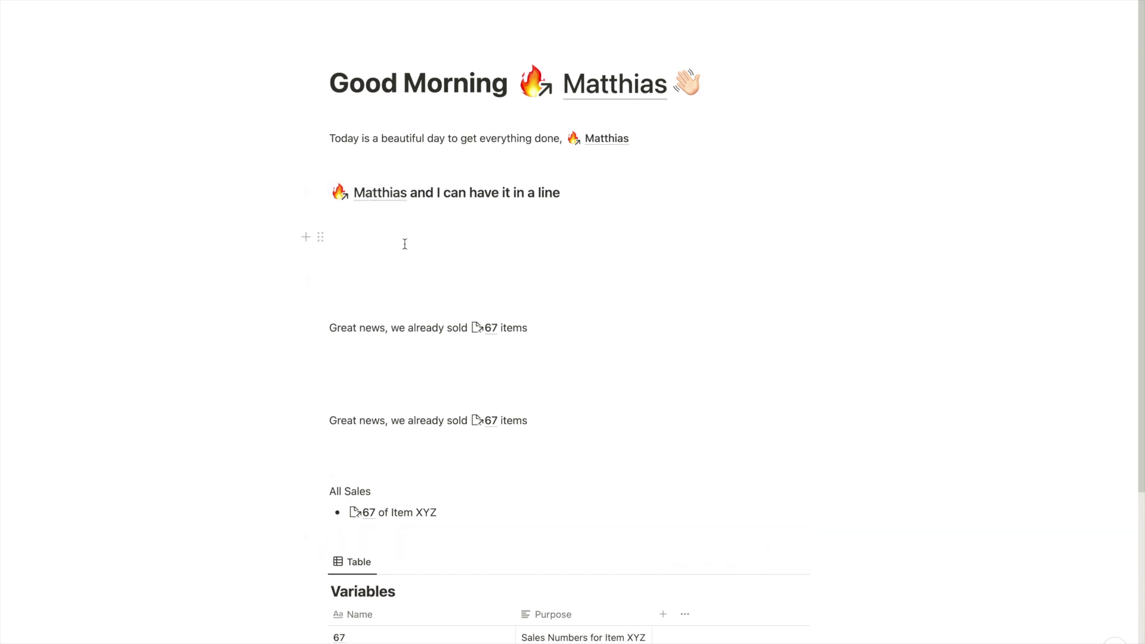
scroll(453, 191, "down", 5)
scroll(513, 227, "up", 1)
scroll(526, 303, "up", 1)
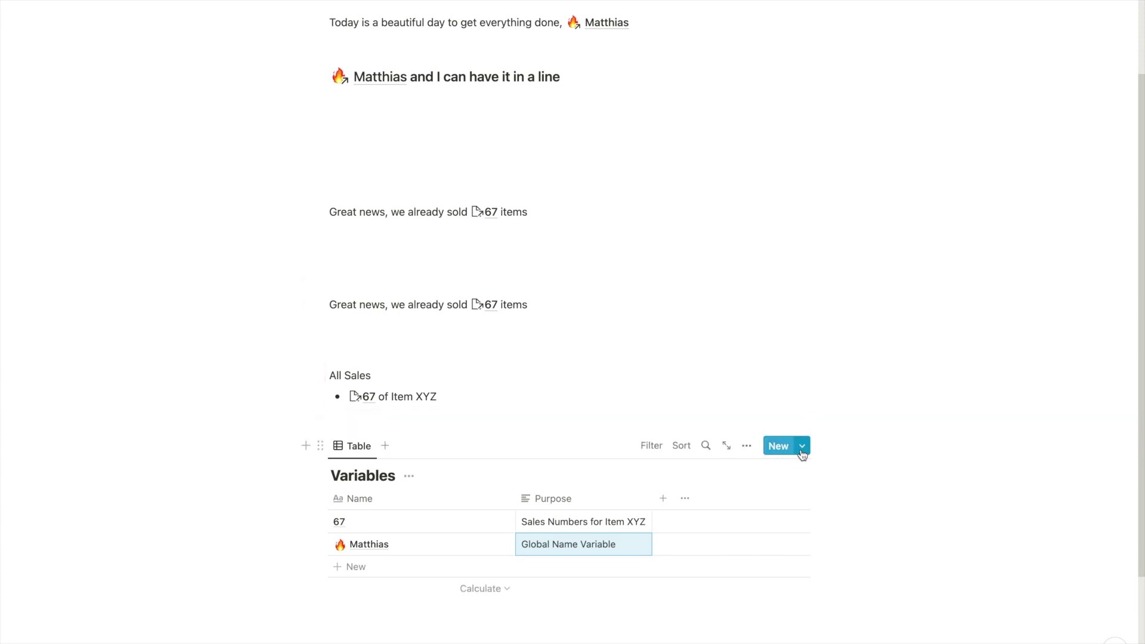
Create a table template titled 'Daily Entry for' followed by a mention of the fire-emoji name page
left_click(804, 451)
left_click(736, 525)
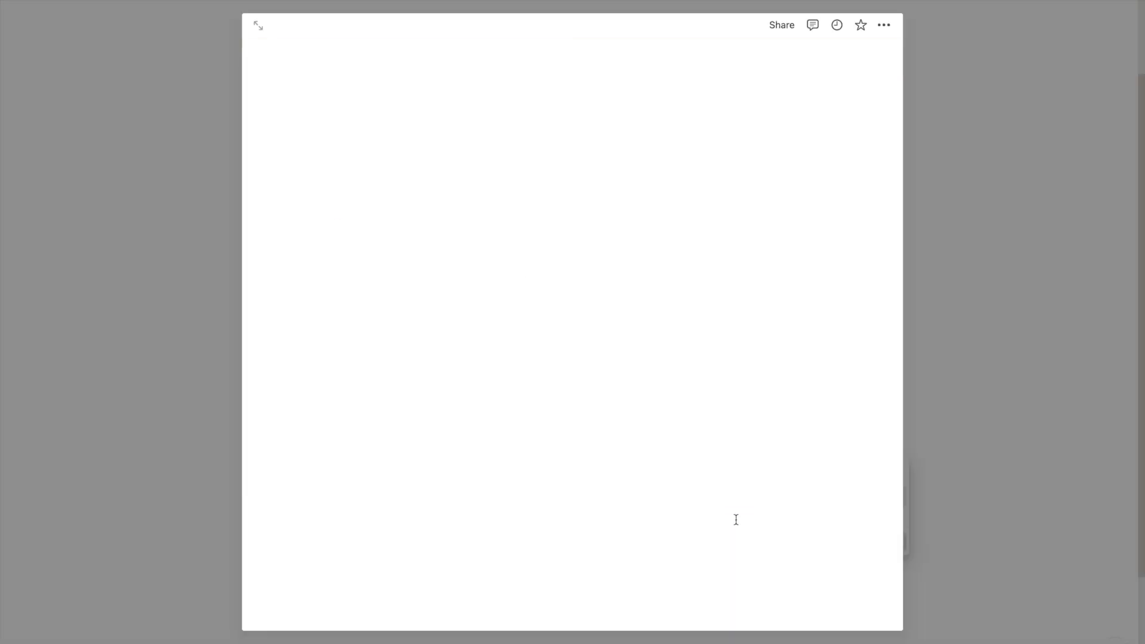
type("D")
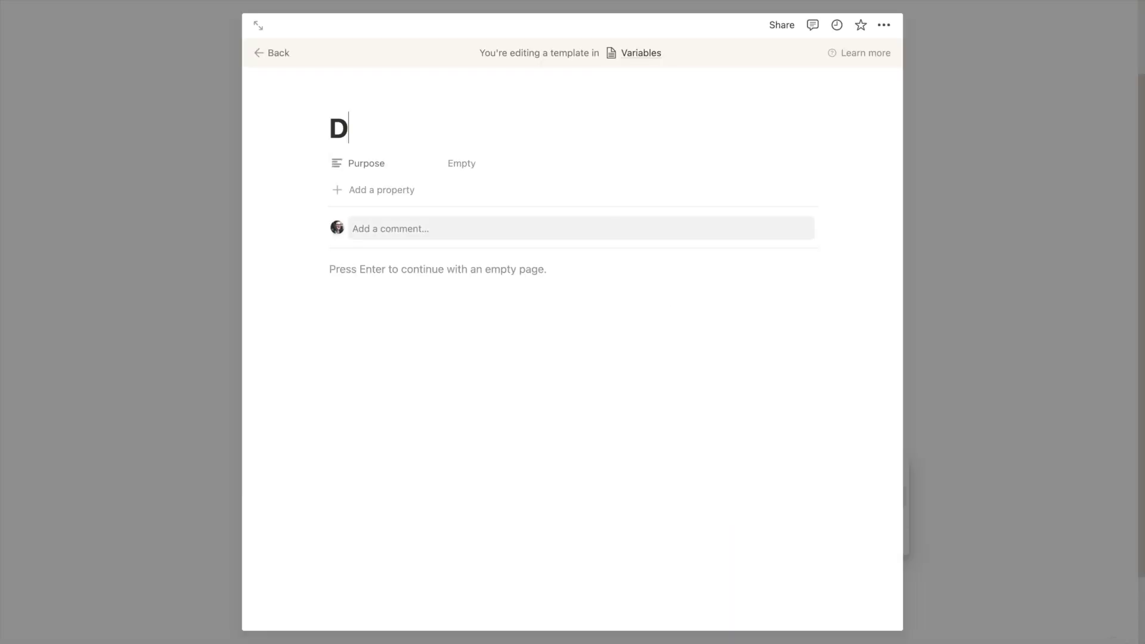
type("aily Entry for")
key("alt+q")
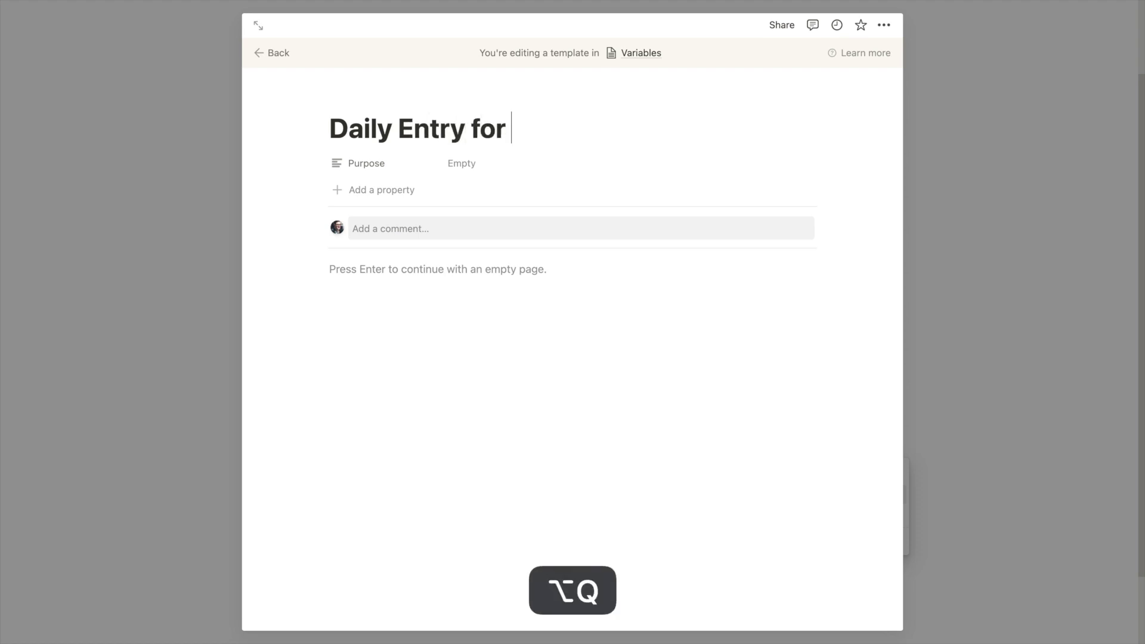
type("@m")
key("BackSpace")
type("Matth")
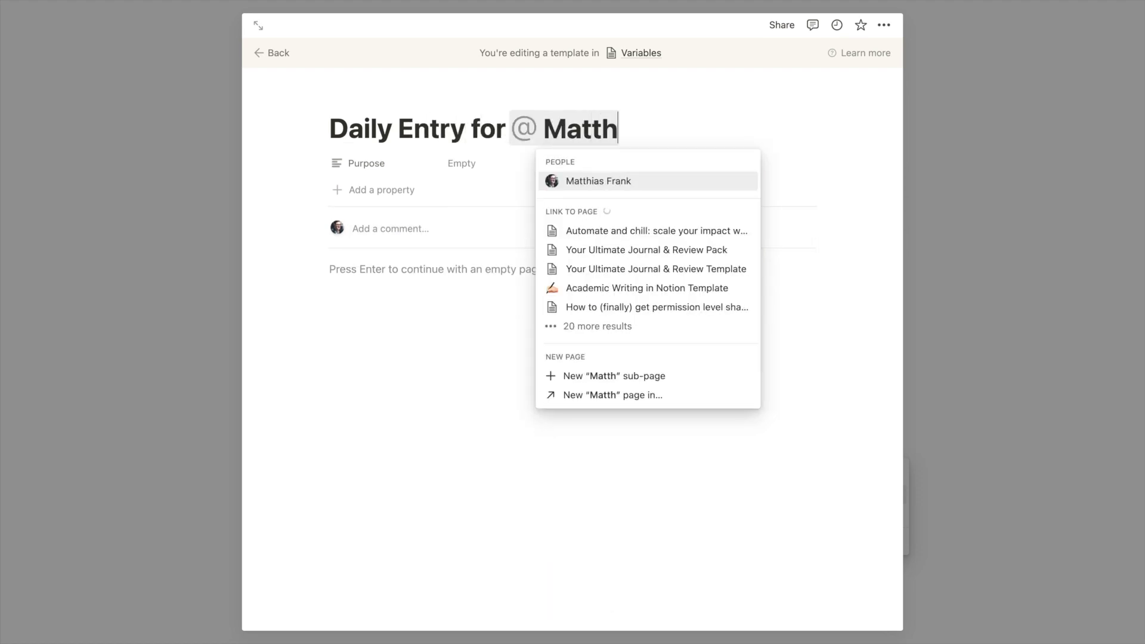
type("ias")
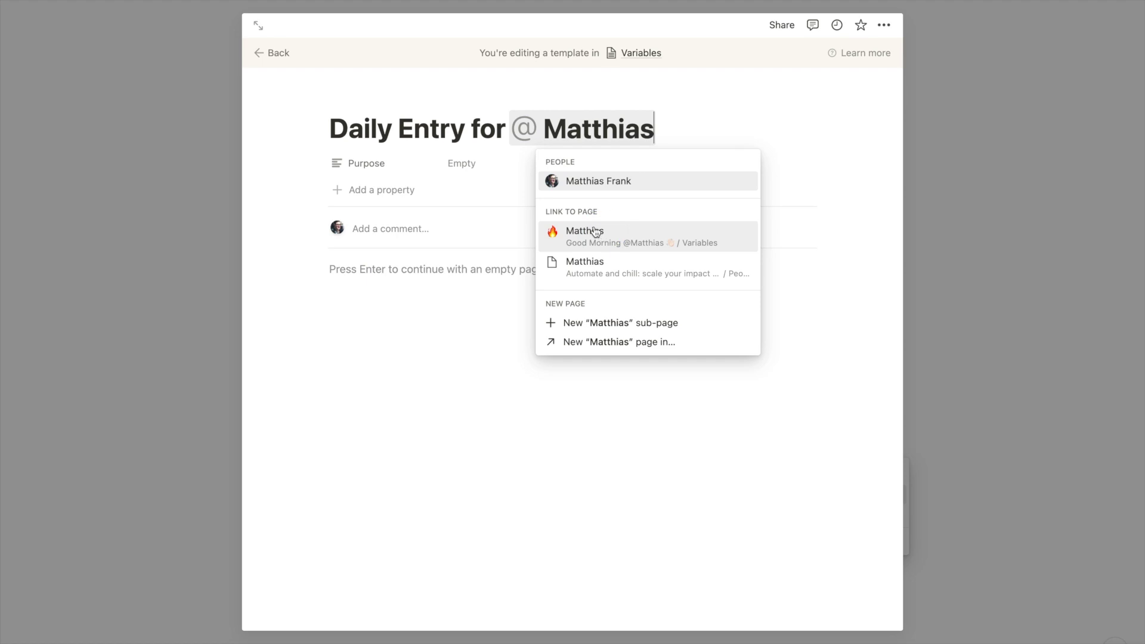
left_click(594, 232)
left_click(177, 257)
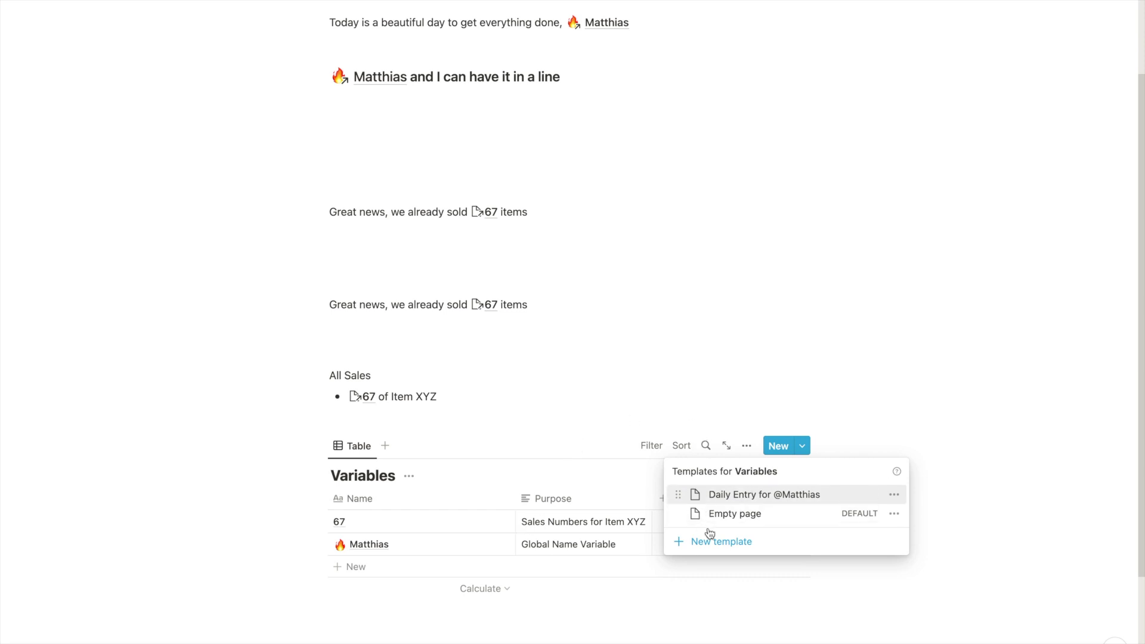
left_click(418, 546)
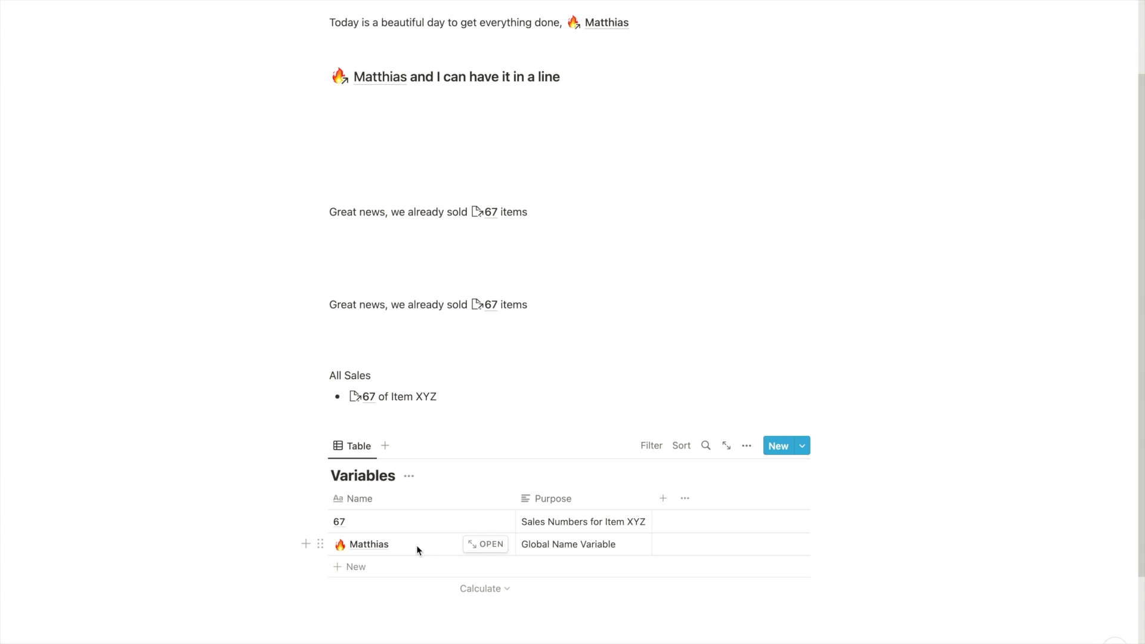
scroll(427, 531, "up", 3)
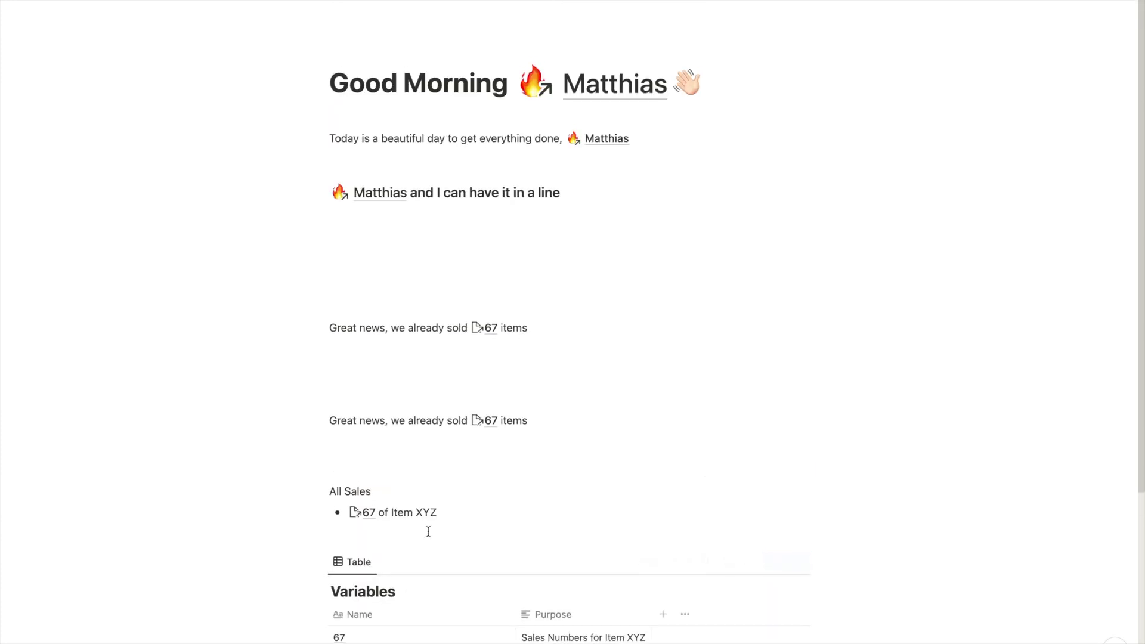
scroll(429, 531, "down", 2)
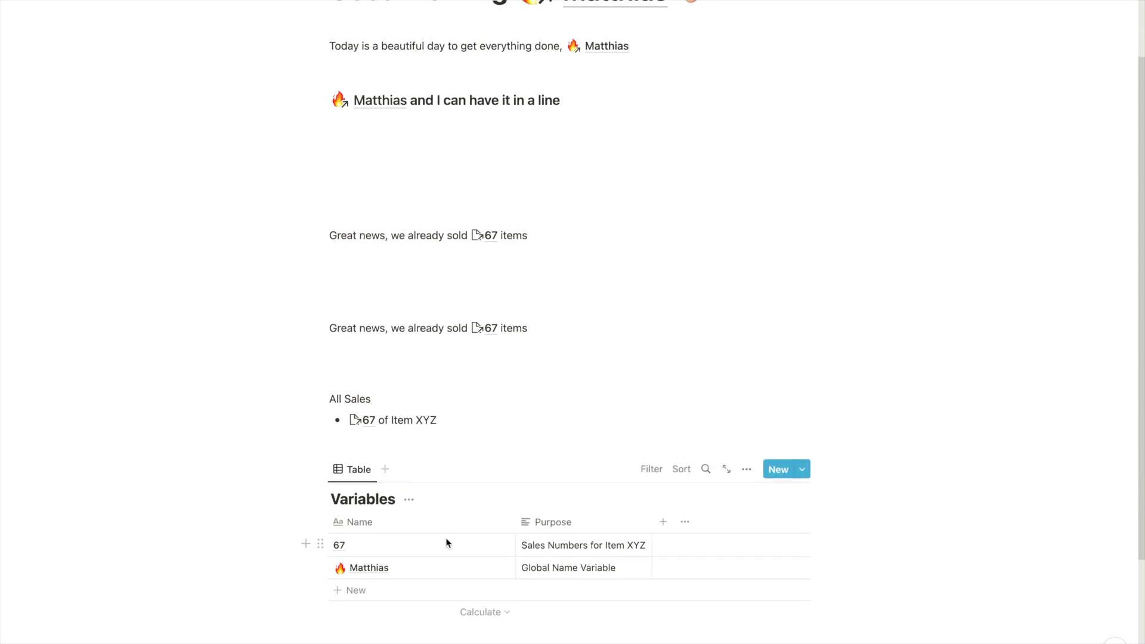
scroll(441, 539, "up", 1)
scroll(449, 543, "up", 2)
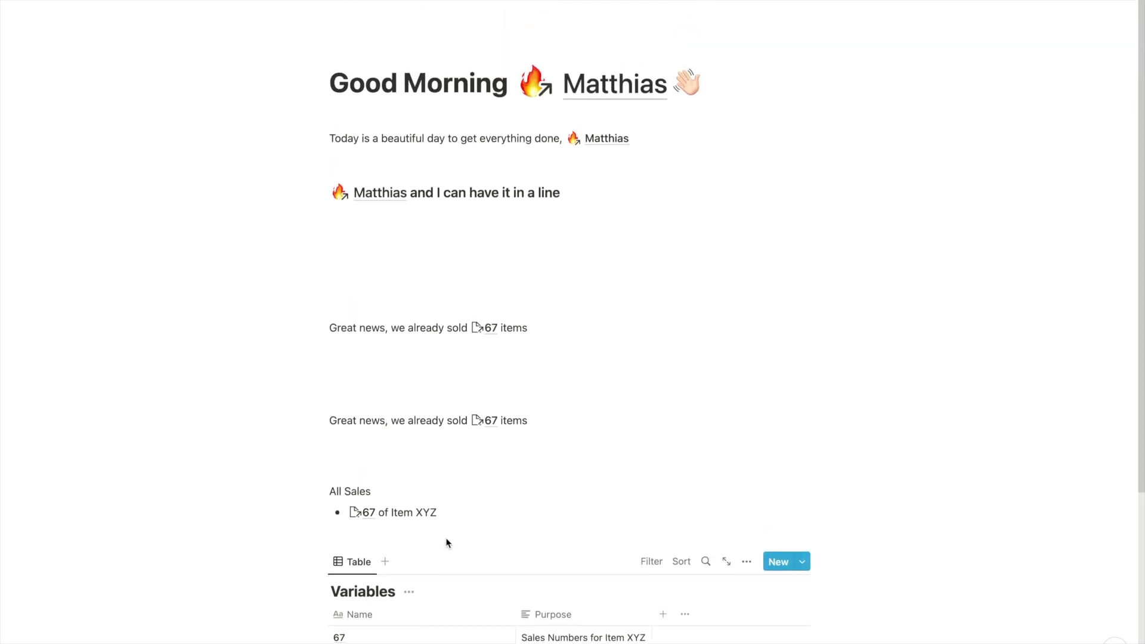